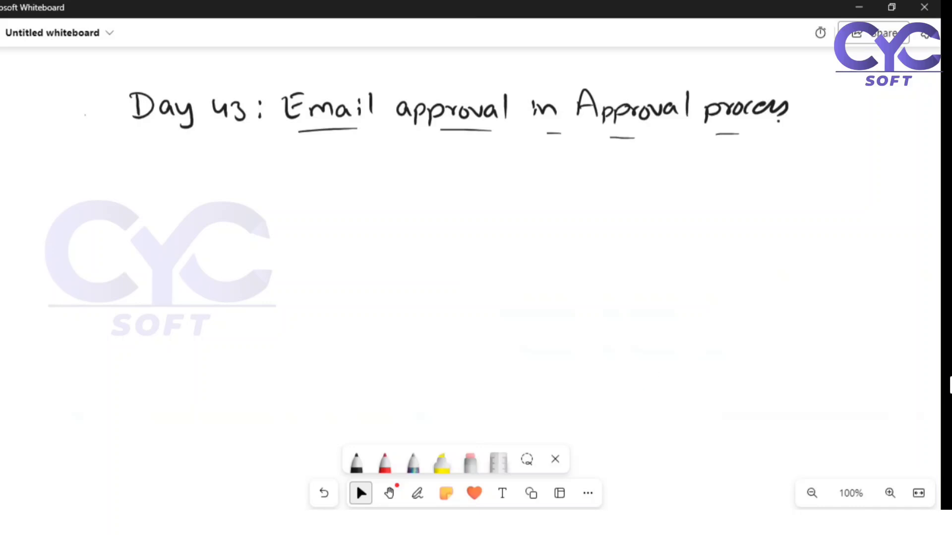
- Switch from Whiteboard to the Chrome window showing the Opp Discount Multi step Approval Proces3 page
mouse_move(436, 523)
left_click(436, 460)
left_click(560, 11)
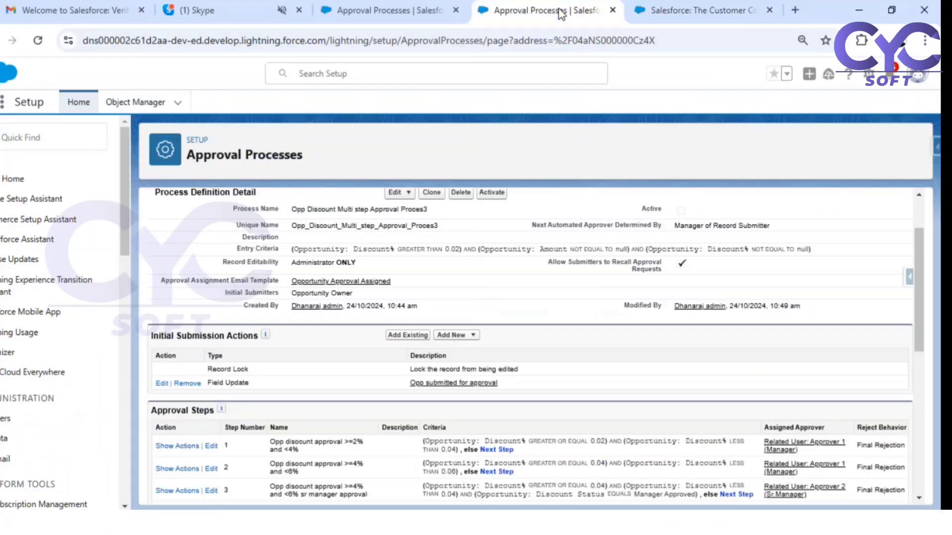
scroll(590, 362, "up", 2)
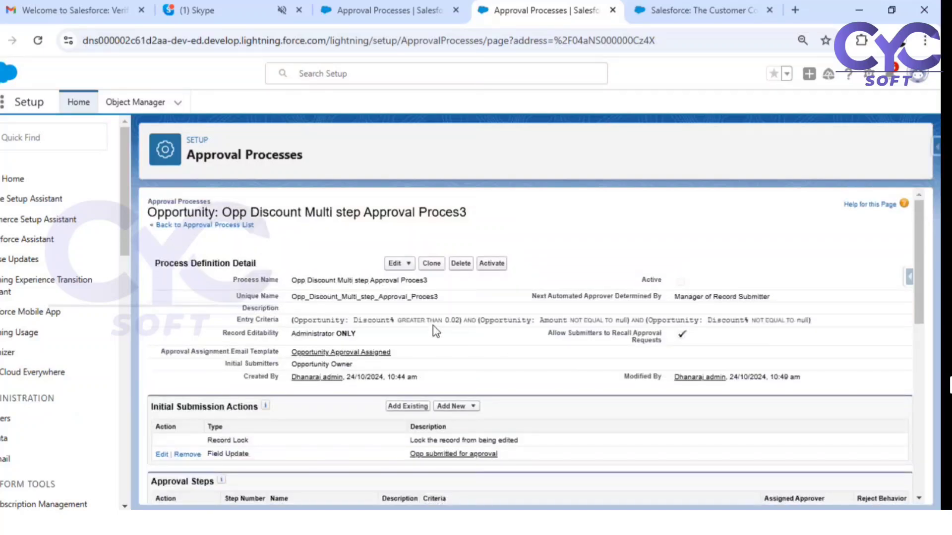
scroll(587, 313, "down", 2)
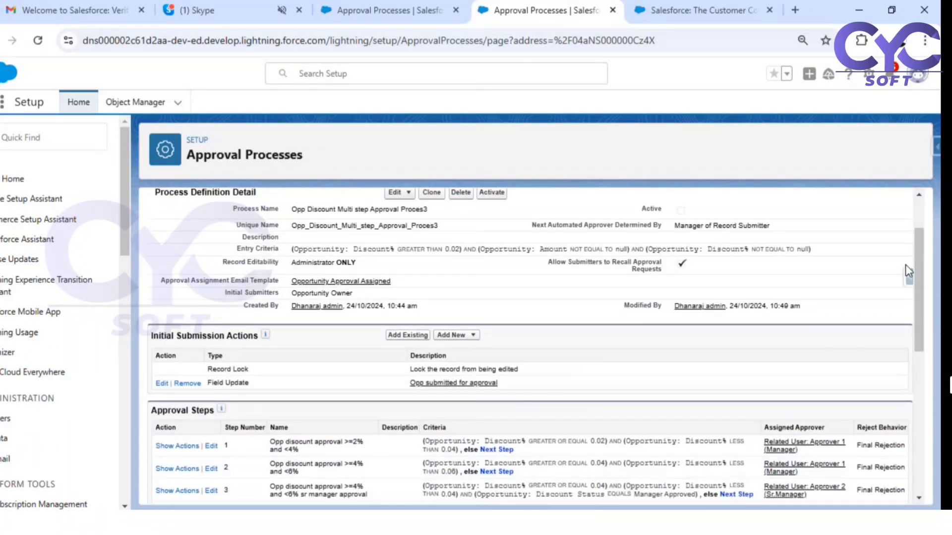
left_click_drag(915, 263, 929, 326)
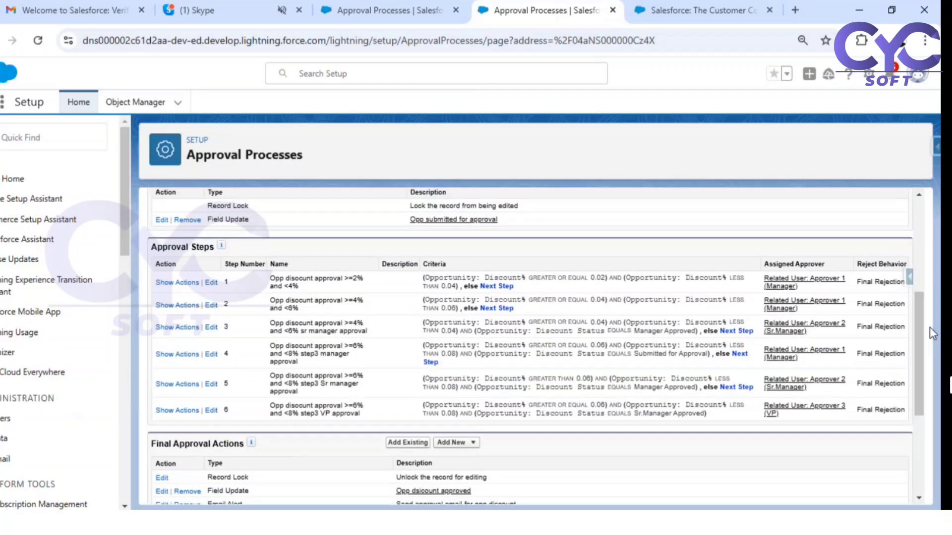
left_click(385, 9)
left_click_drag(914, 218, 922, 275)
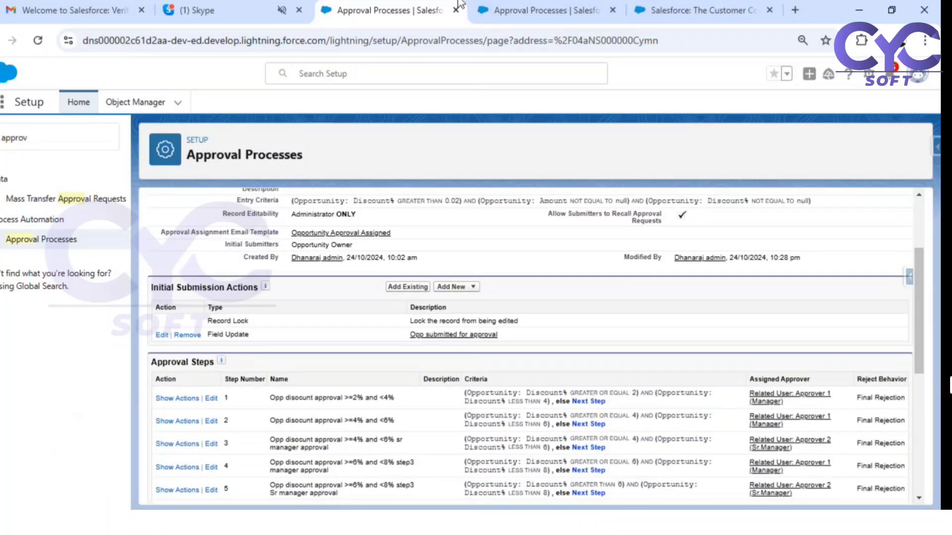
left_click(546, 9)
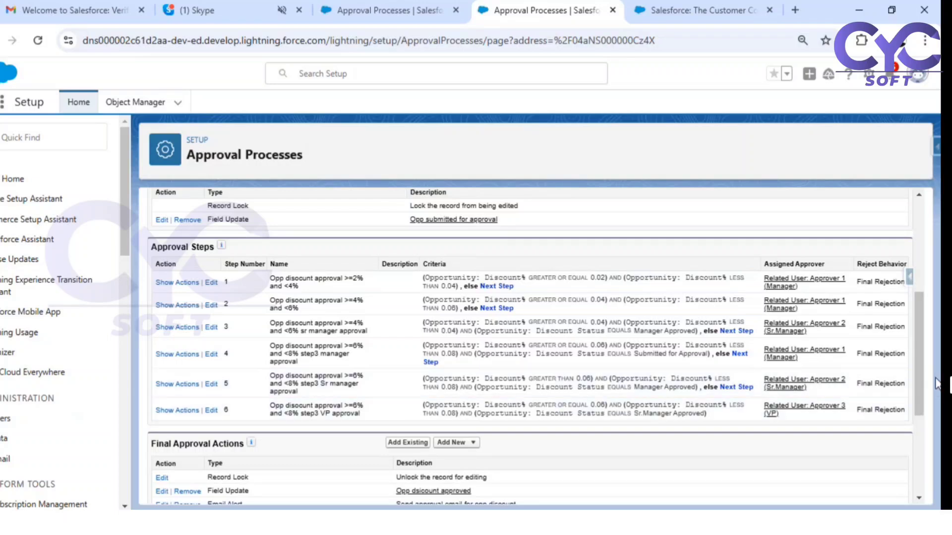
left_click_drag(922, 368, 923, 275)
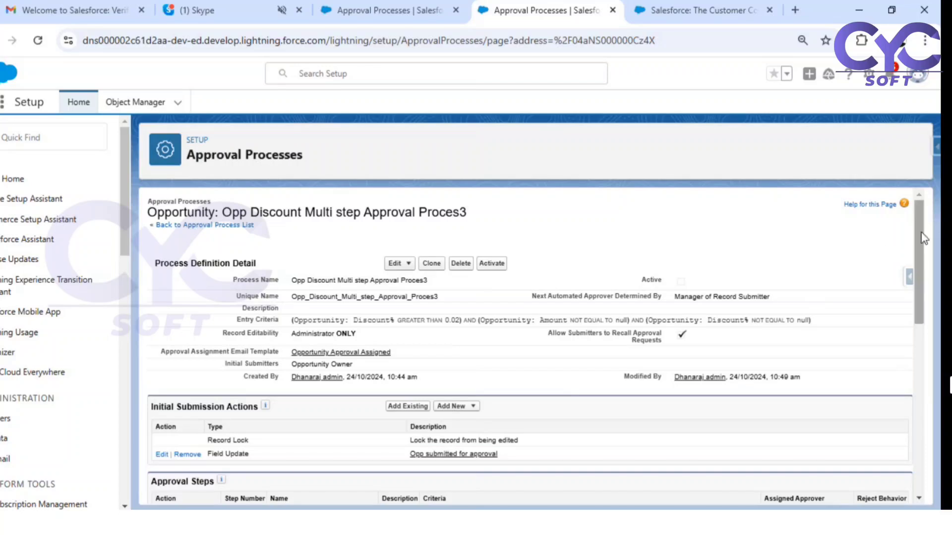
- Activate the Opp Discount Multi step Approval Proces3 and open Setup Home in a new tab
left_click(491, 263)
left_click(518, 185)
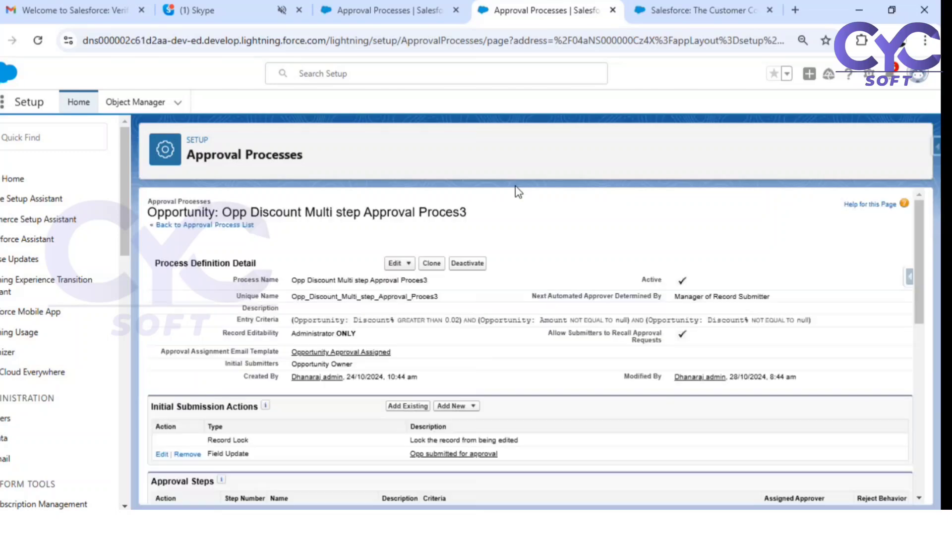
left_click(689, 13)
left_click(374, 8)
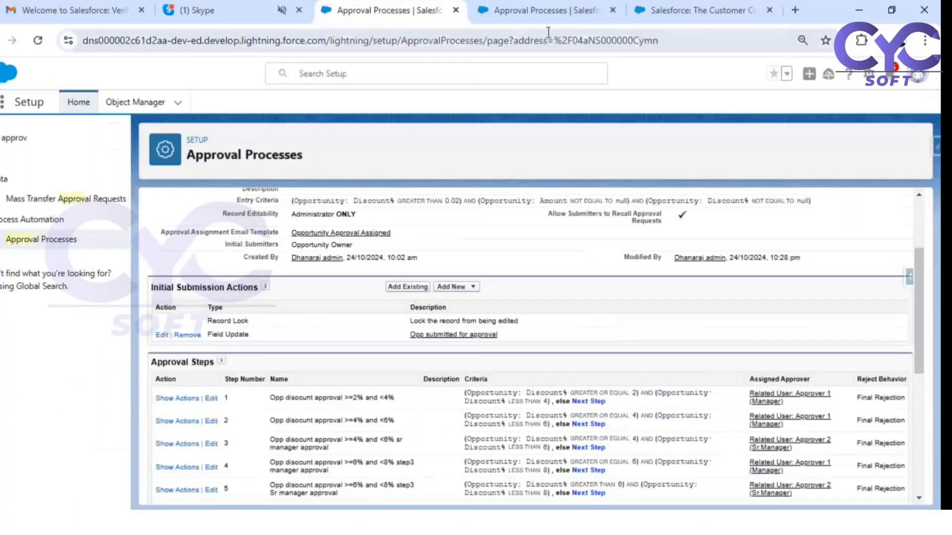
left_click(868, 73)
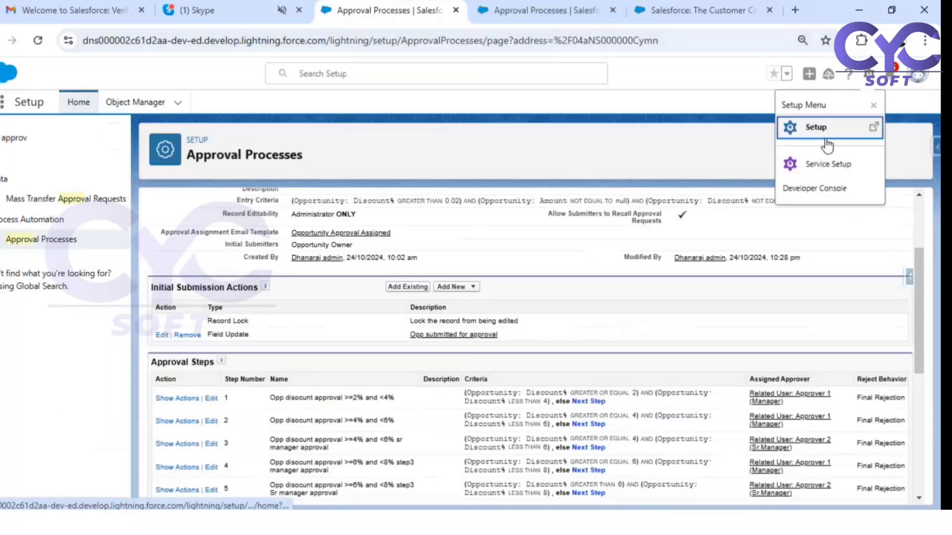
left_click(825, 141)
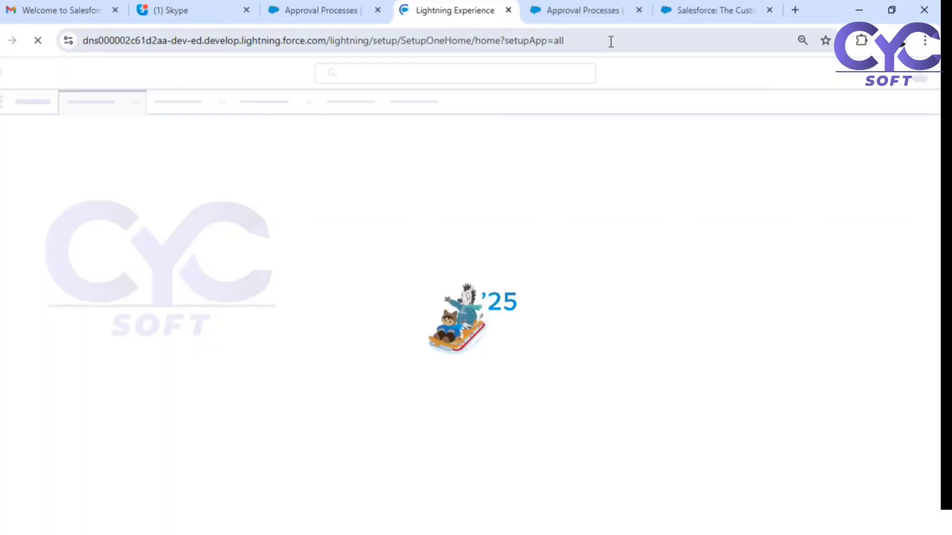
left_click(572, 9)
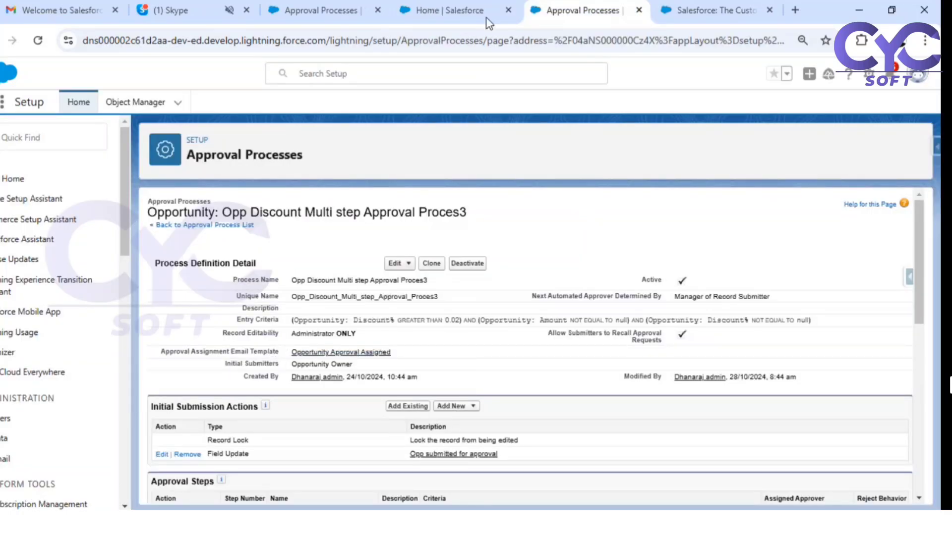
- Search 'oppo' in the App Launcher, open Opportunities, and select Farmers Coop. of Florida-
left_click(469, 6)
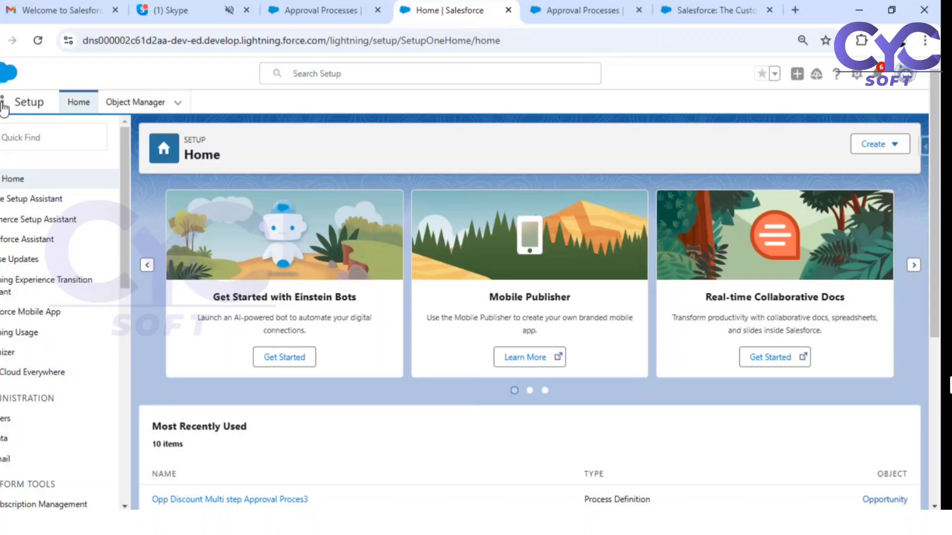
left_click(2, 102)
type("oppo")
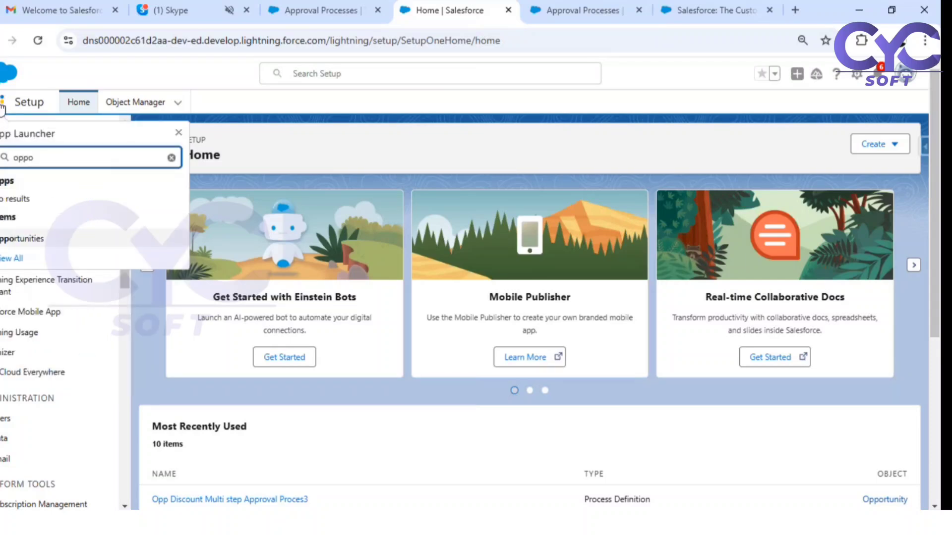
left_click(15, 240)
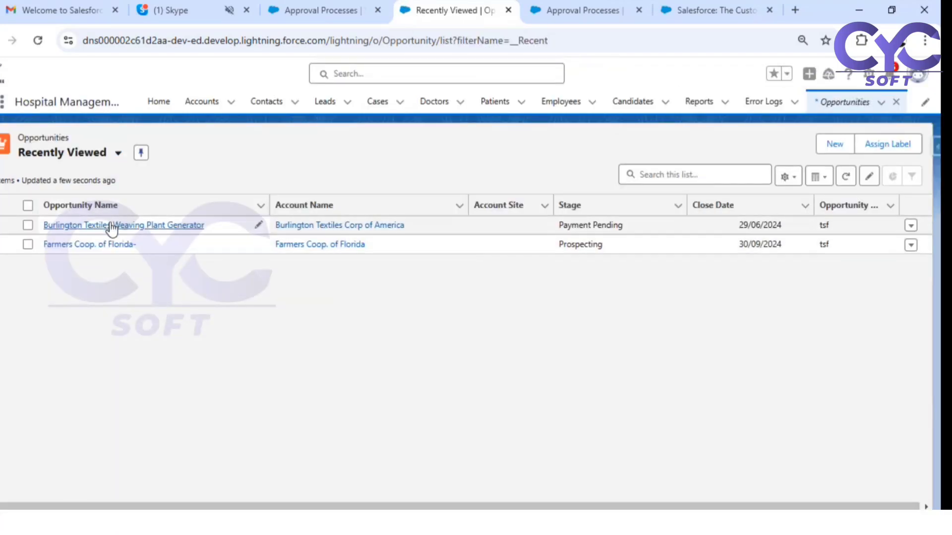
left_click(102, 245)
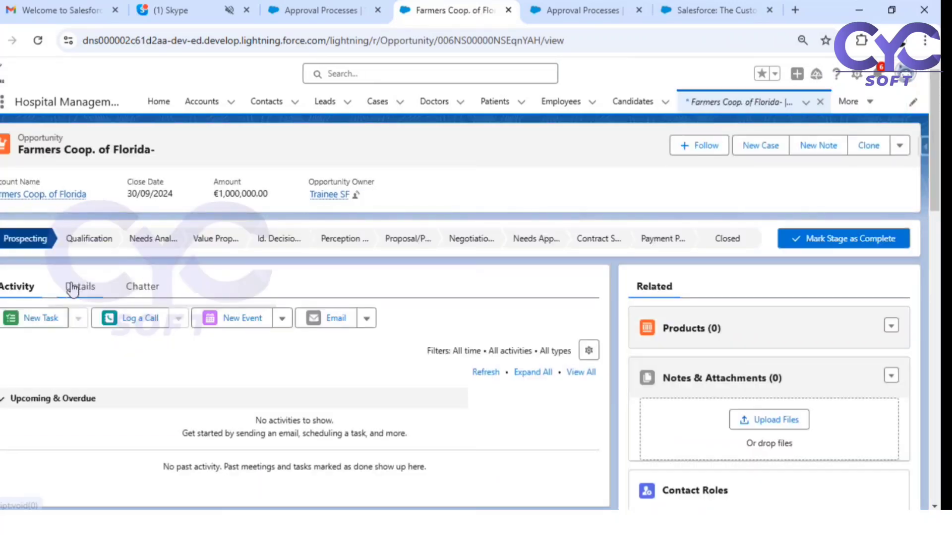
- Reset the opportunity's Discount Status to --None-- on the Details tab and save
left_click(74, 285)
scroll(221, 370, "down", 4)
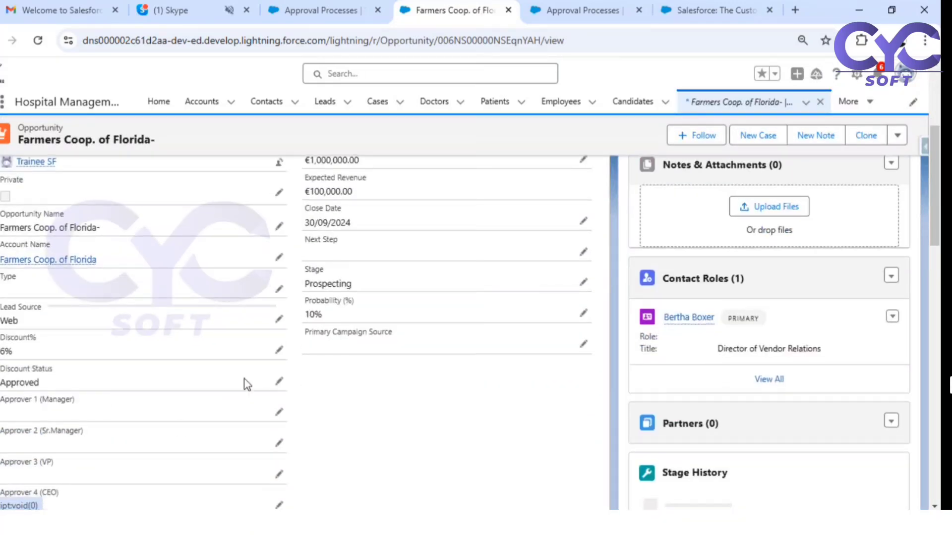
left_click(278, 350)
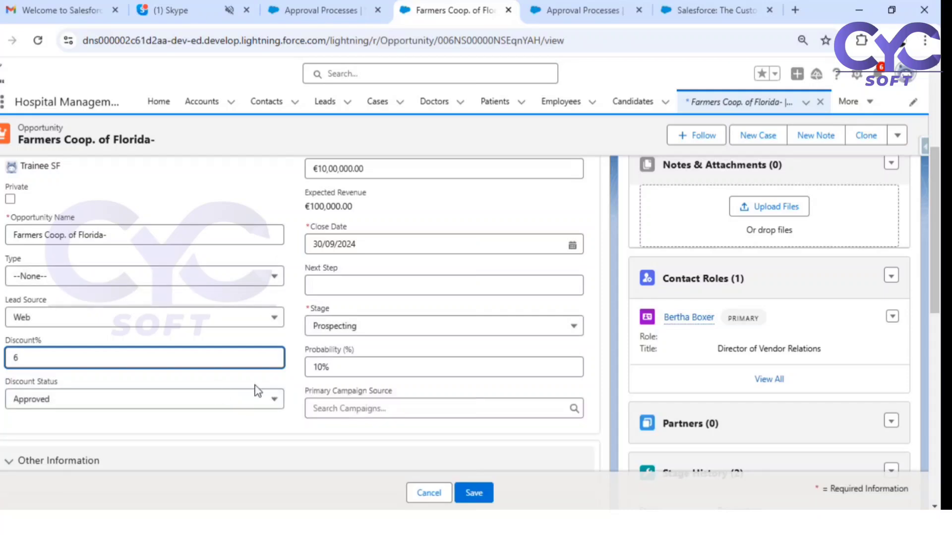
left_click(255, 437)
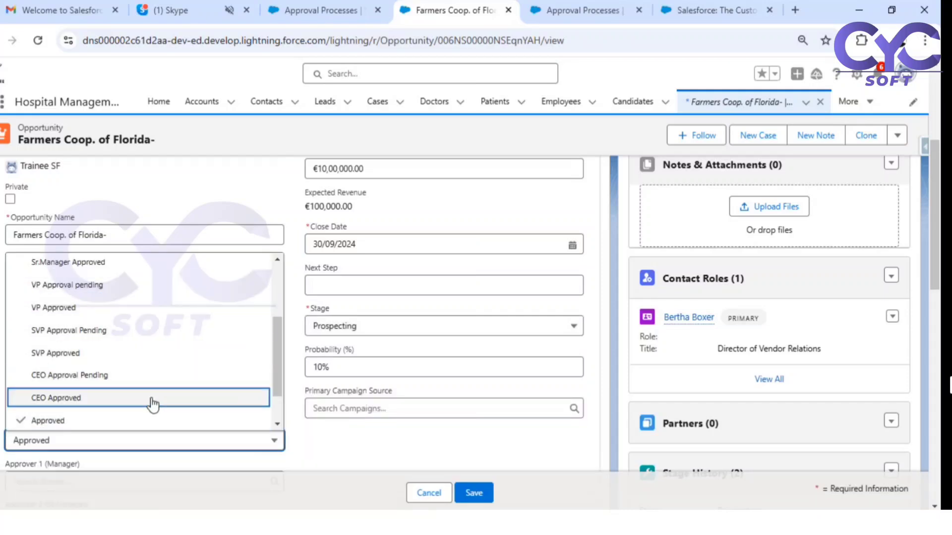
scroll(154, 399, "down", 1)
scroll(117, 283, "up", 3)
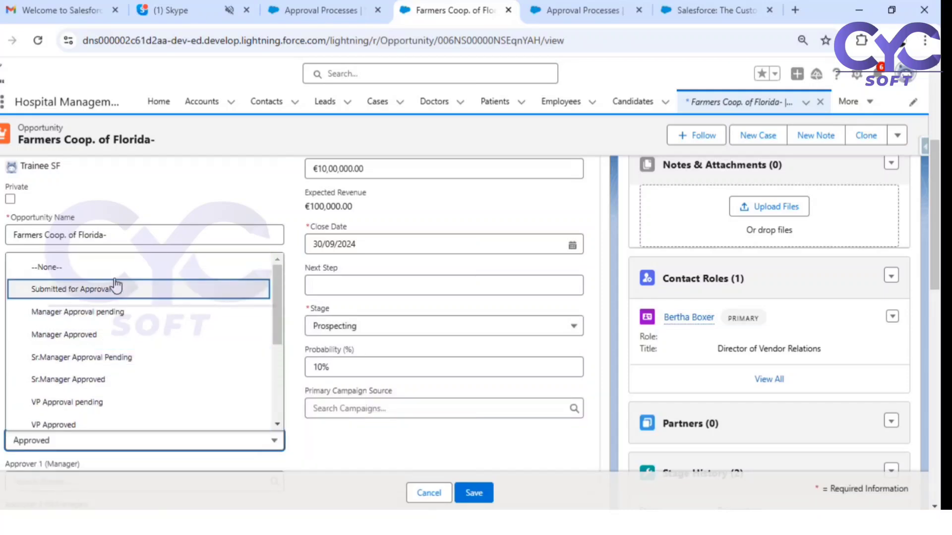
left_click(117, 262)
left_click(476, 493)
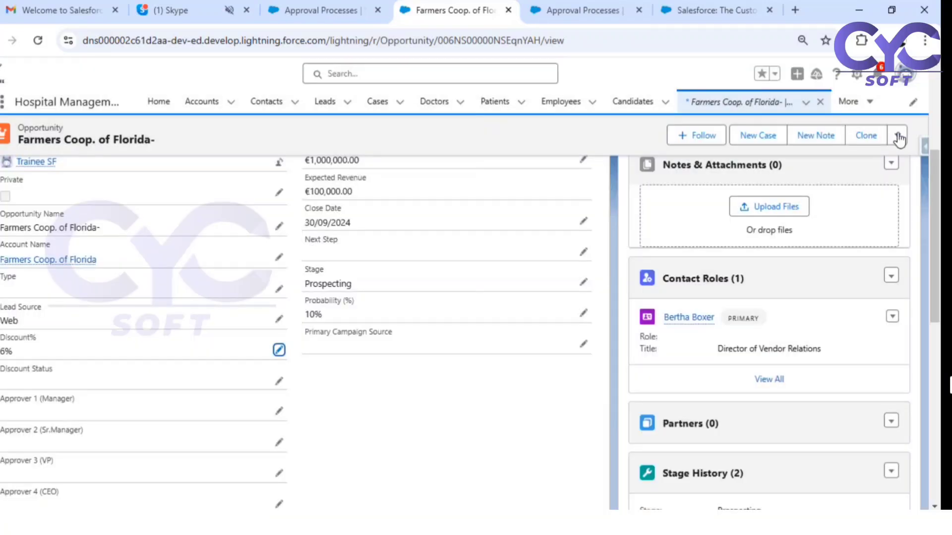
- Submit the opportunity for approval and note its Discount Status becomes Rejected
left_click(897, 136)
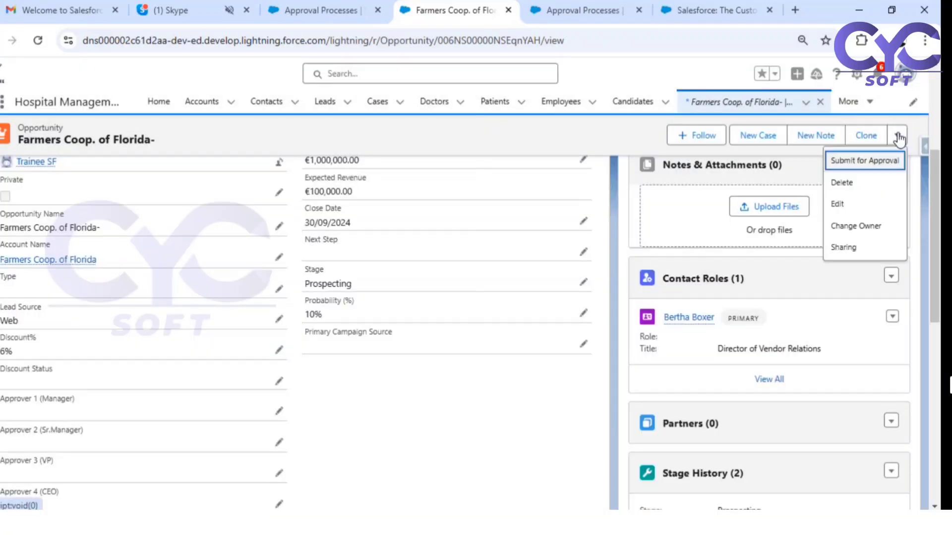
left_click(865, 163)
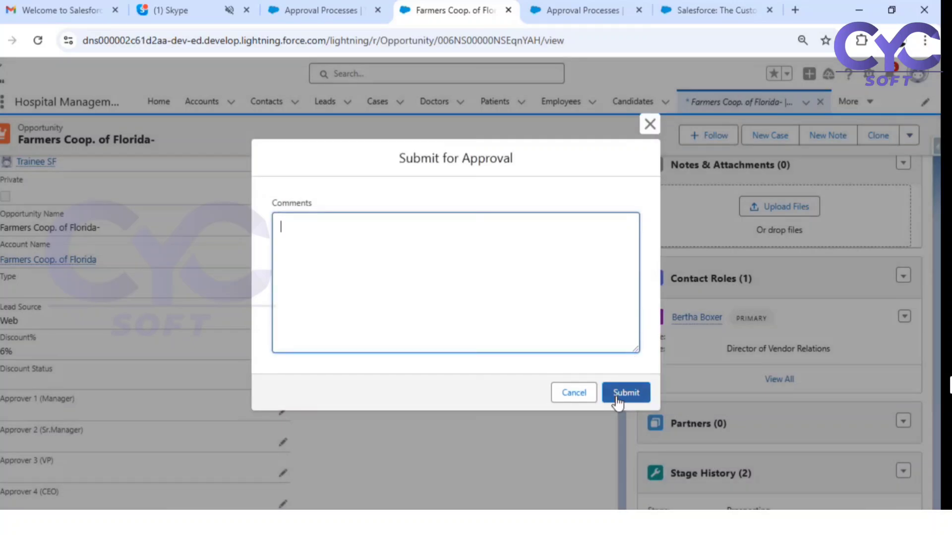
left_click(627, 392)
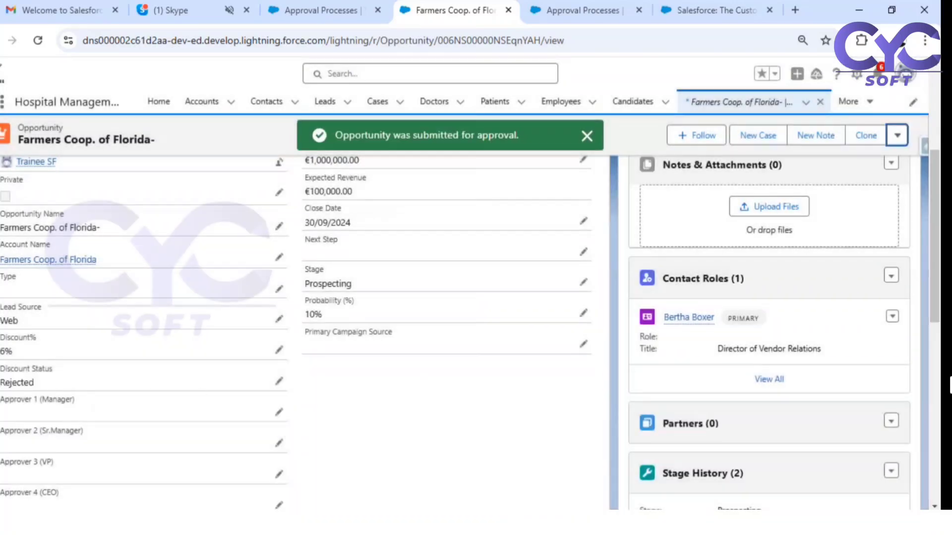
left_click_drag(15, 377, 43, 387)
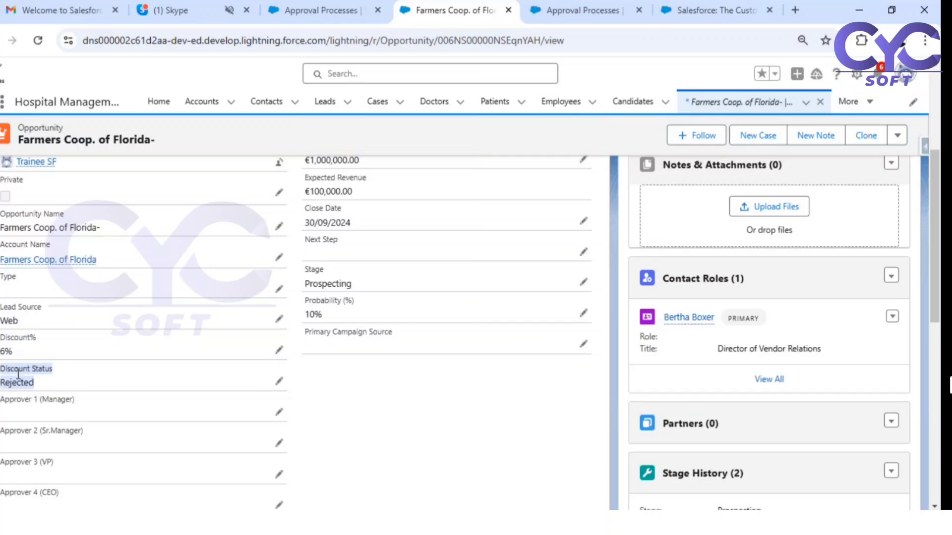
- Compare the approval process's Discount% entry criteria with the opportunity's Discount% field
left_click(2, 356)
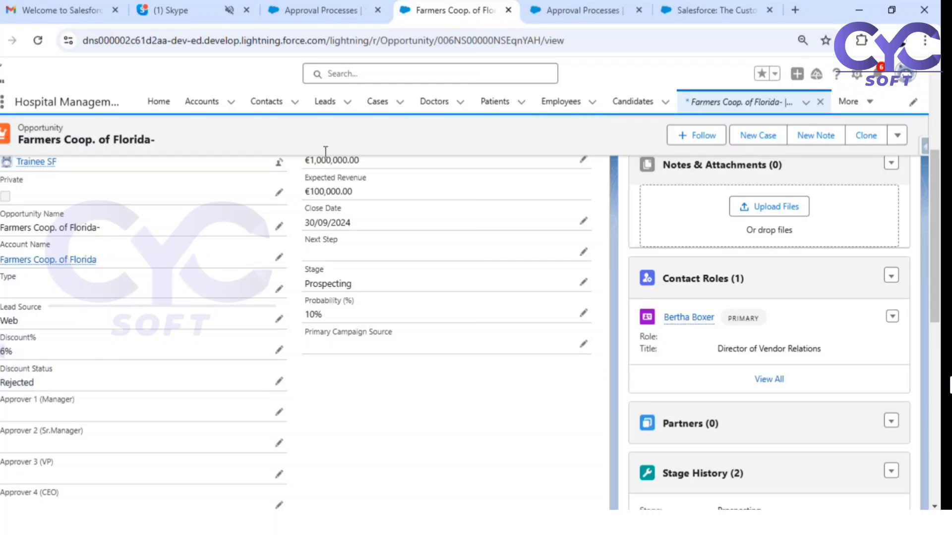
left_click(591, 8)
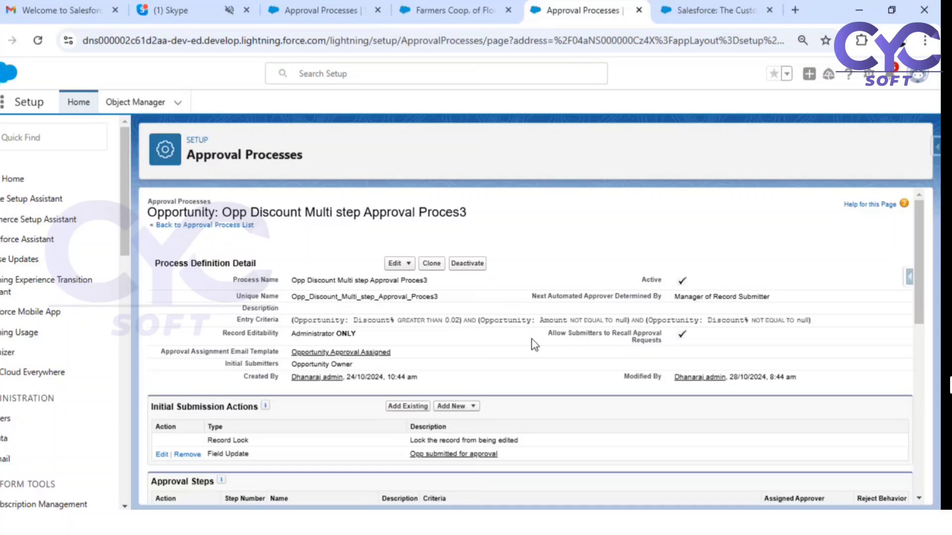
scroll(533, 342, "down", 1)
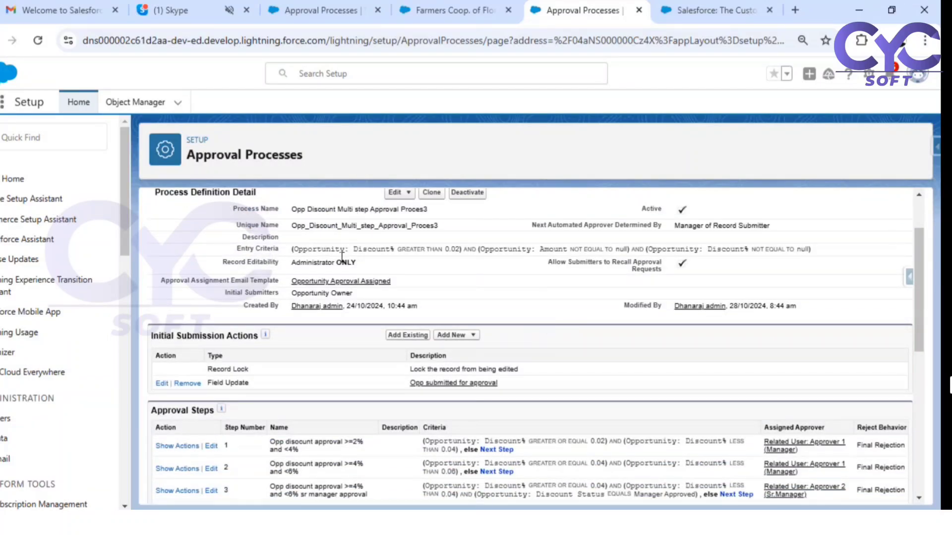
left_click_drag(353, 249, 449, 256)
left_click(444, 257)
left_click(657, 10)
left_click(446, 10)
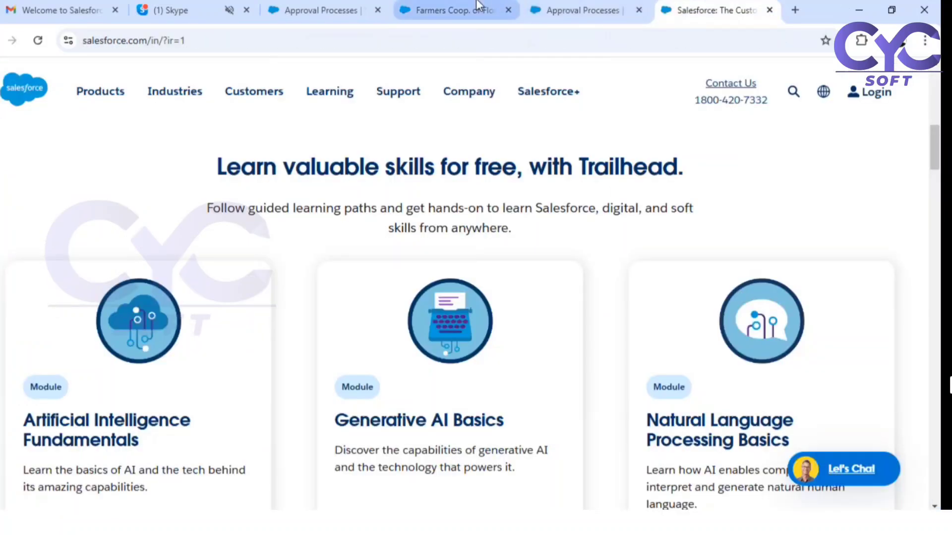
mouse_move(19, 353)
left_mouse_down()
mouse_move(6, 347)
mouse_move(33, 347)
mouse_move(27, 355)
left_mouse_up()
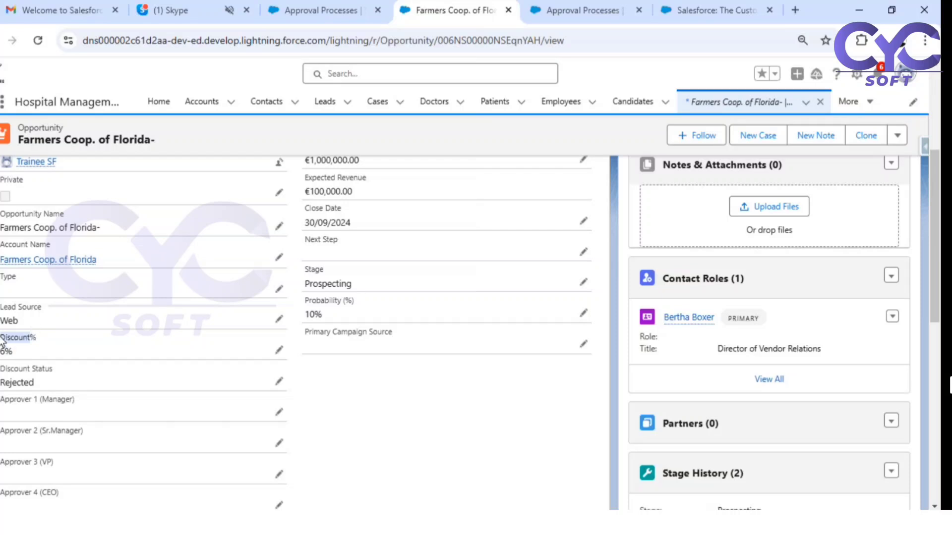
- Check the 0.02 entry threshold and step 1's 0.02–0.04 band against the opportunity
left_click(566, 8)
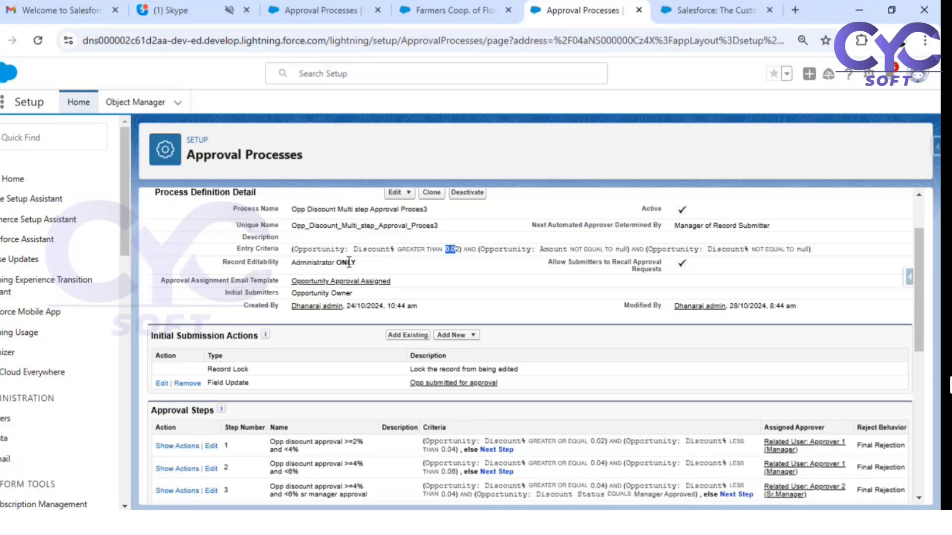
left_click(449, 251)
left_click_drag(460, 250, 426, 250)
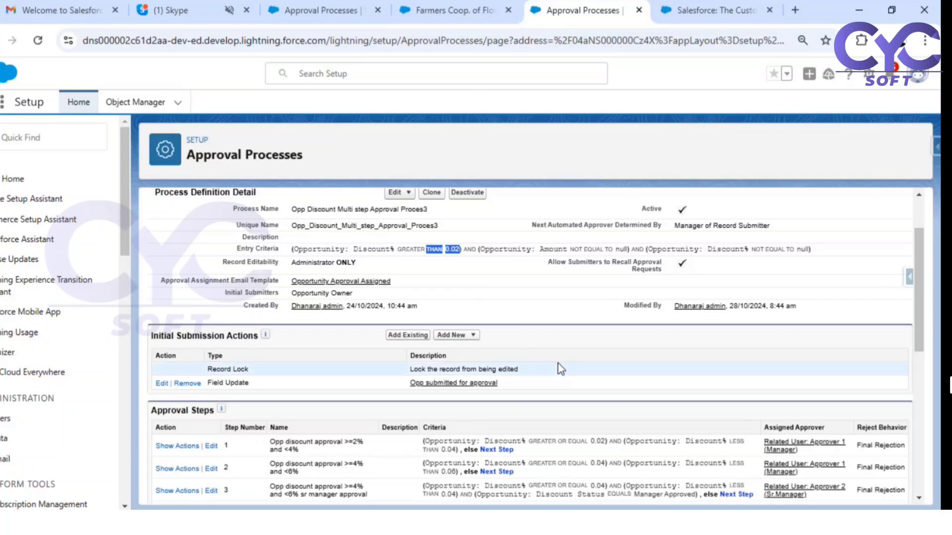
scroll(559, 368, "down", 3)
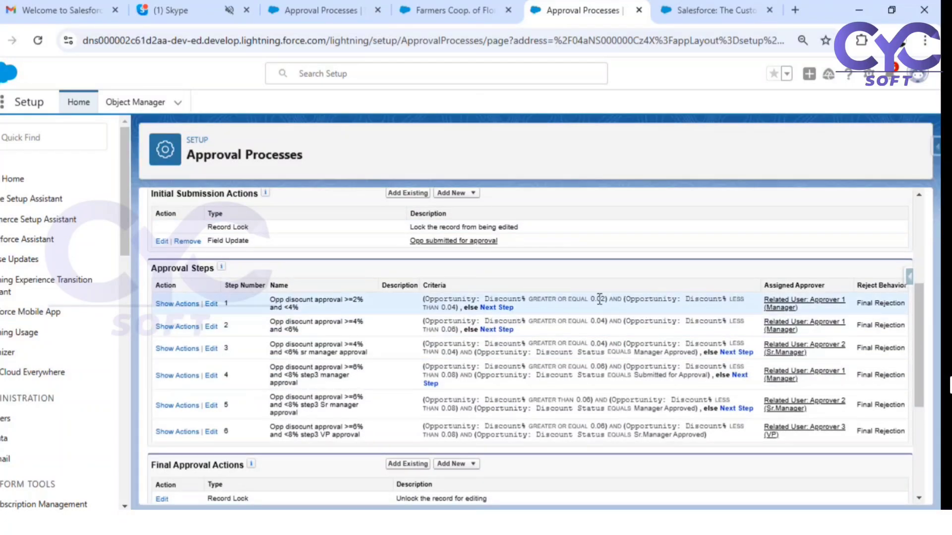
left_click_drag(590, 299, 607, 298)
left_click_drag(440, 308, 459, 308)
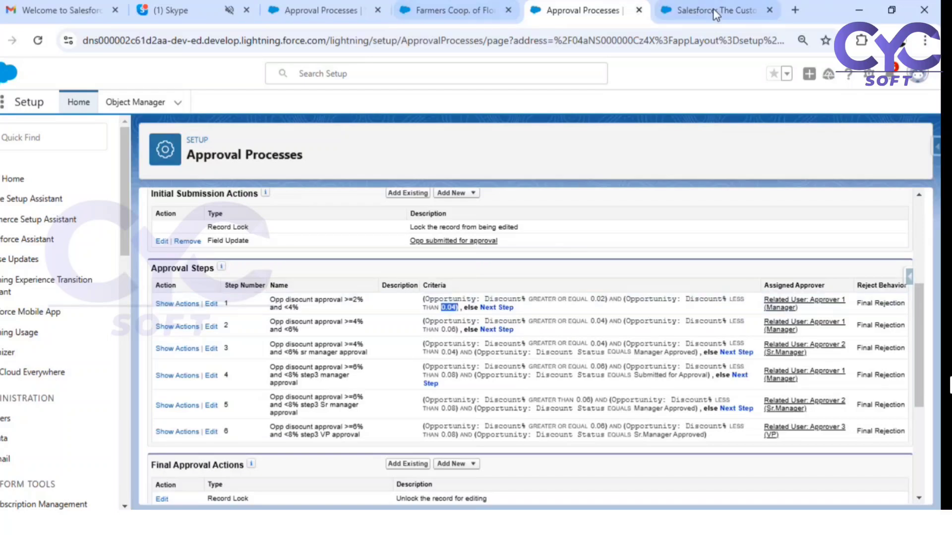
left_click(448, 10)
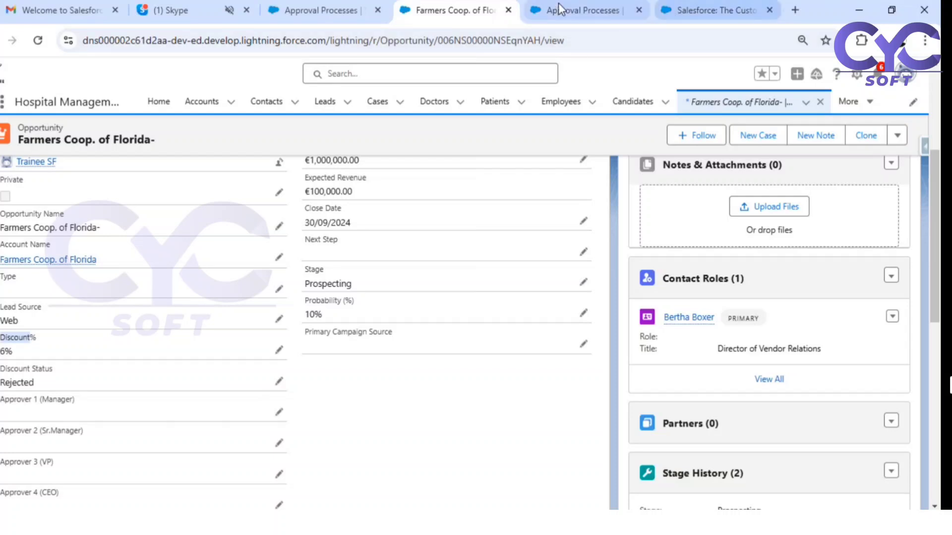
- Review the six approval steps' discount bands and their Reject Behavior column
left_click(589, 3)
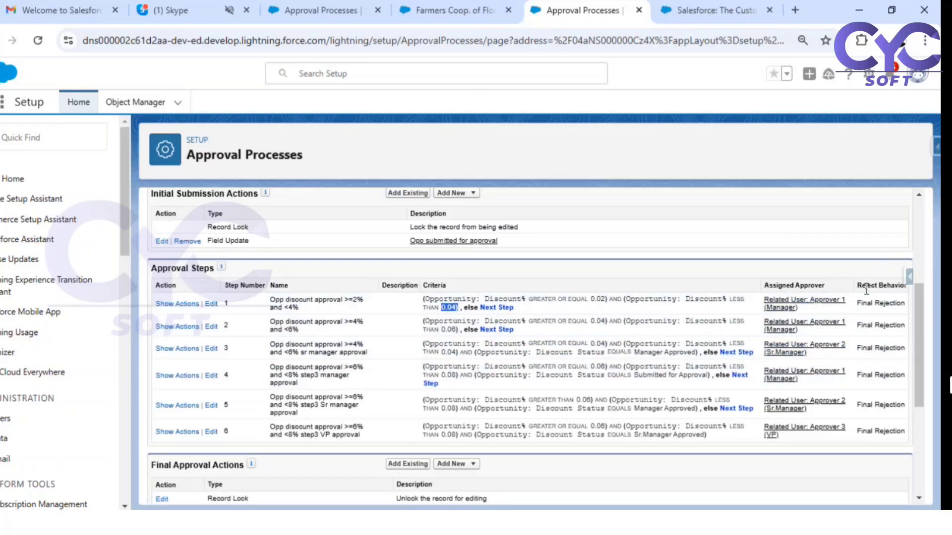
left_click_drag(867, 289, 894, 284)
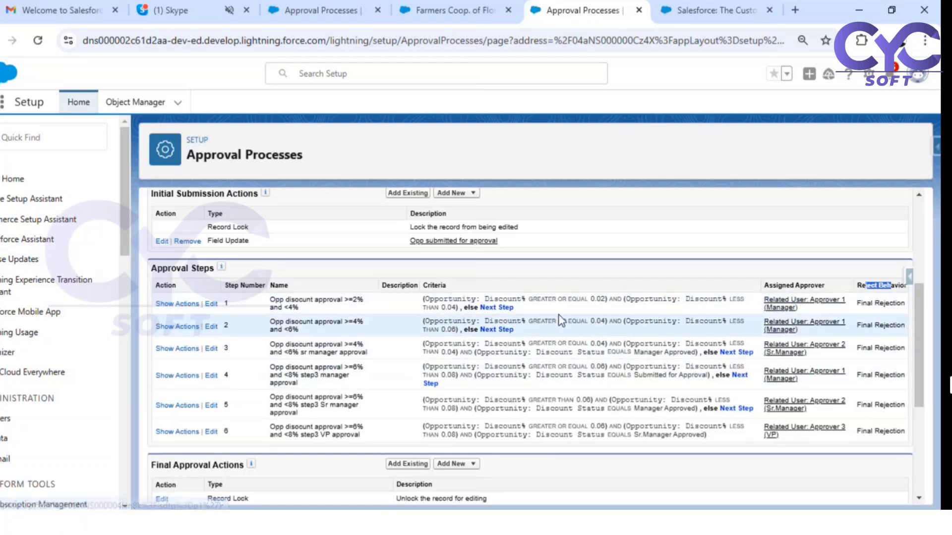
left_click(208, 303)
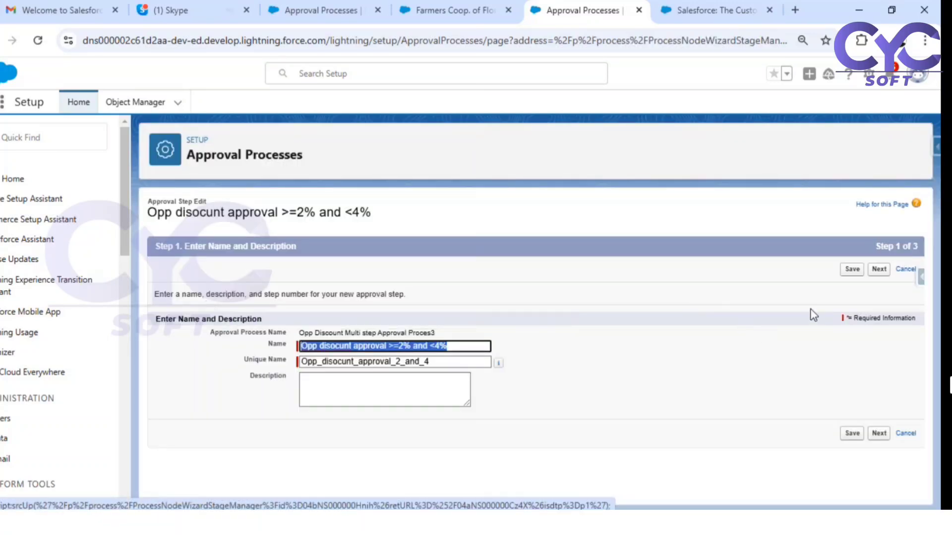
left_click(876, 271)
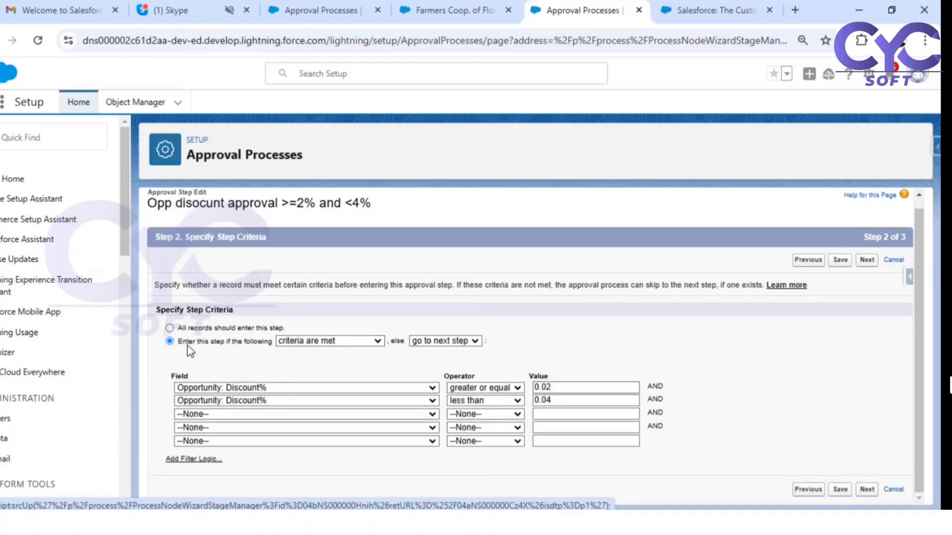
left_click_drag(187, 342, 274, 343)
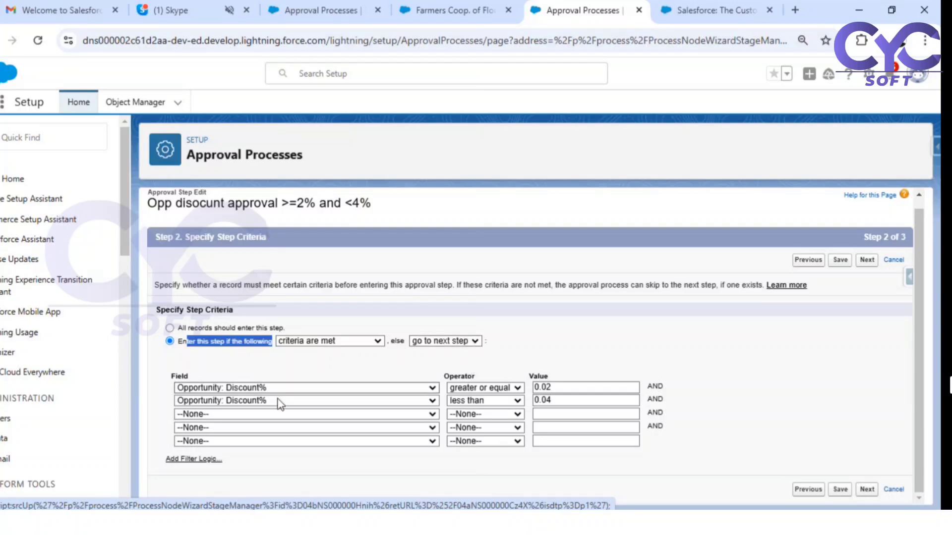
double_click(564, 386)
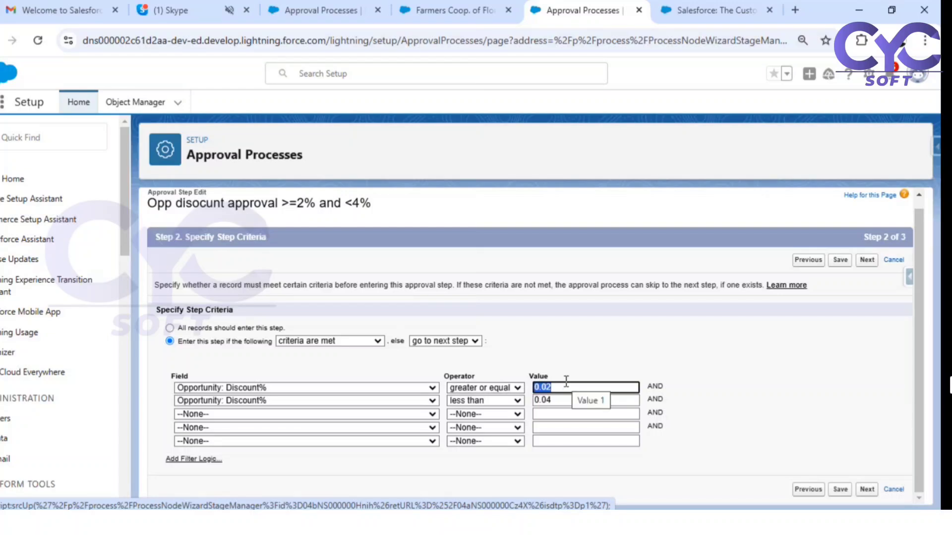
key("BackSpace")
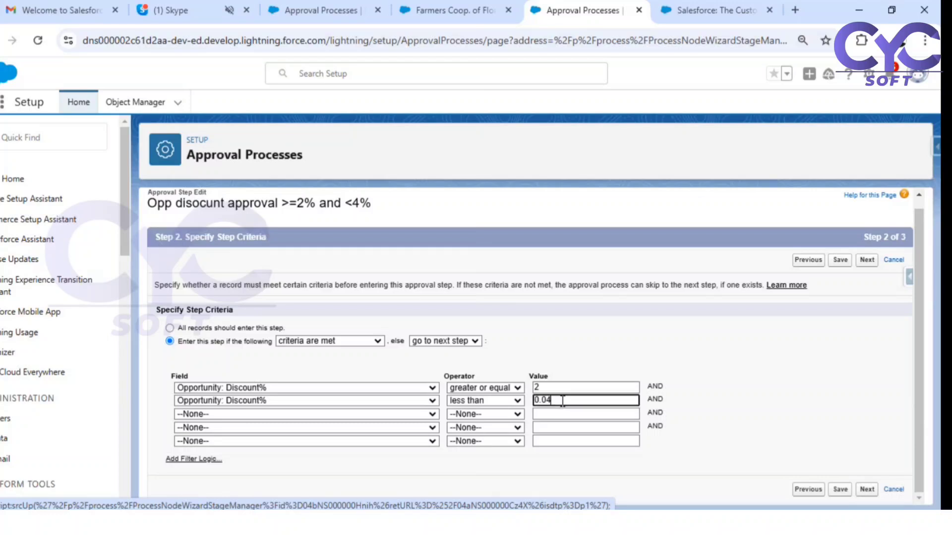
double_click(554, 400)
type("4")
left_click(760, 370)
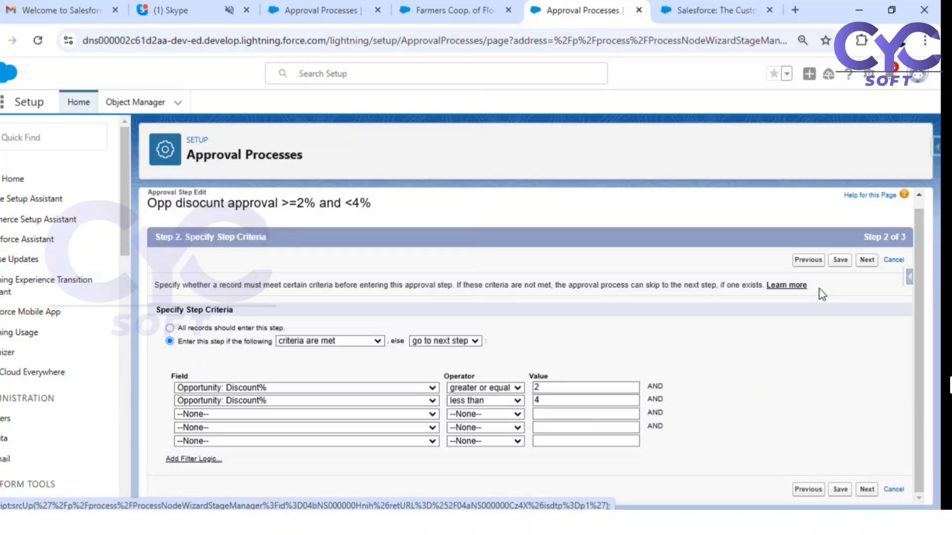
left_click(867, 262)
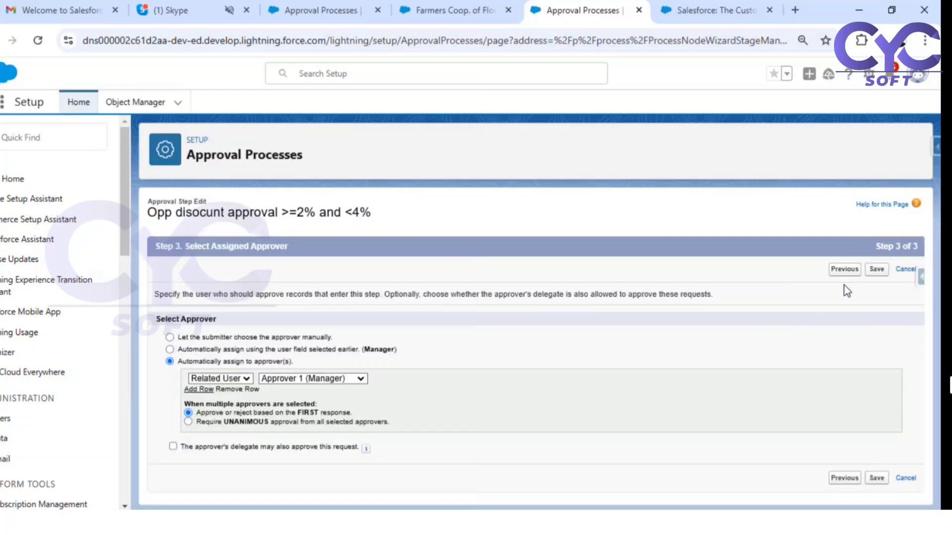
left_click(844, 269)
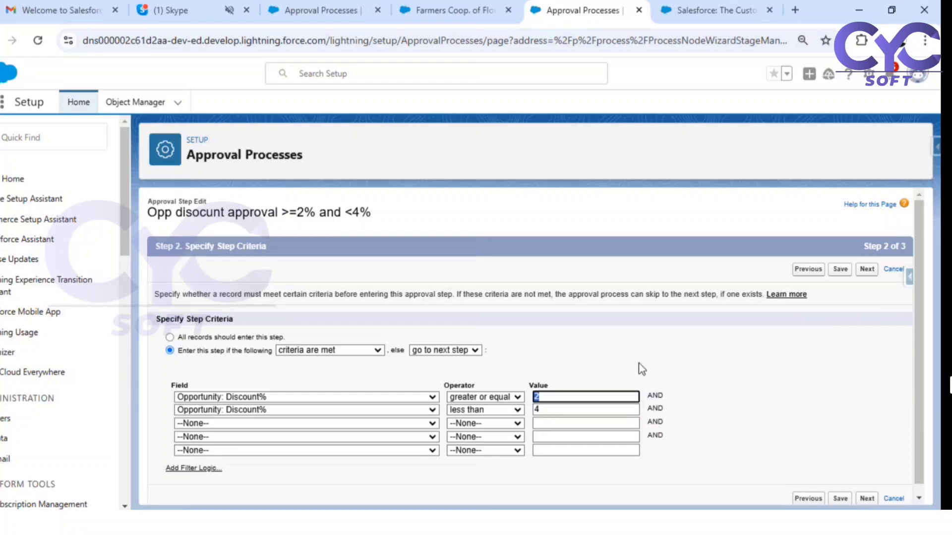
left_click(869, 272)
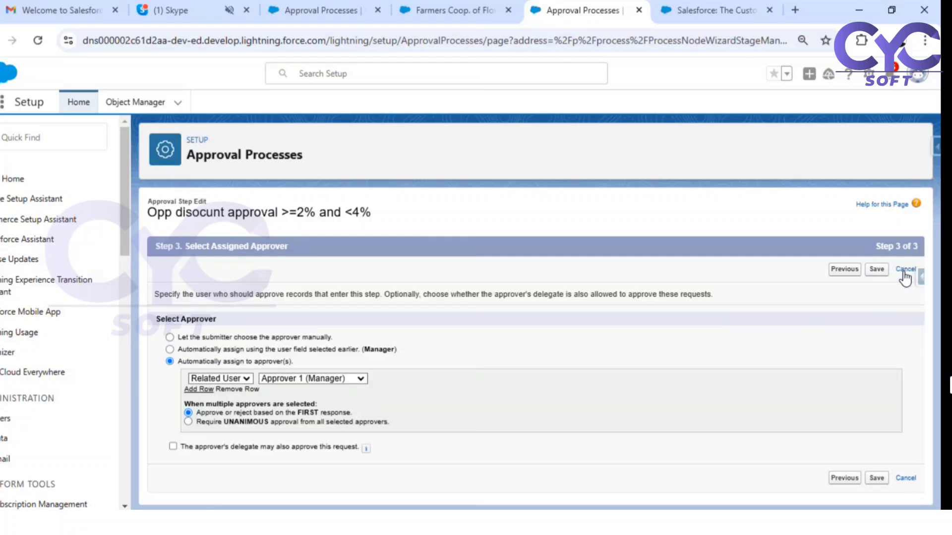
left_click(845, 270)
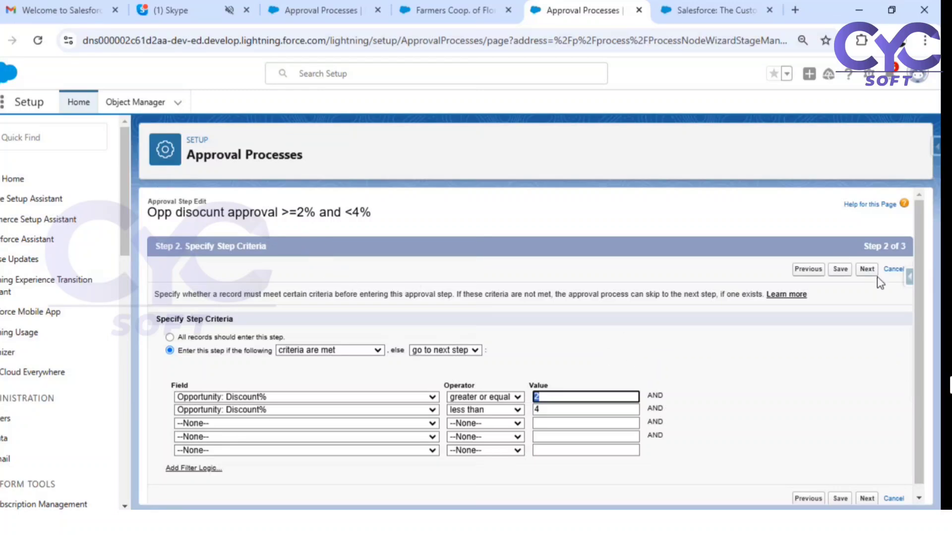
left_click(892, 269)
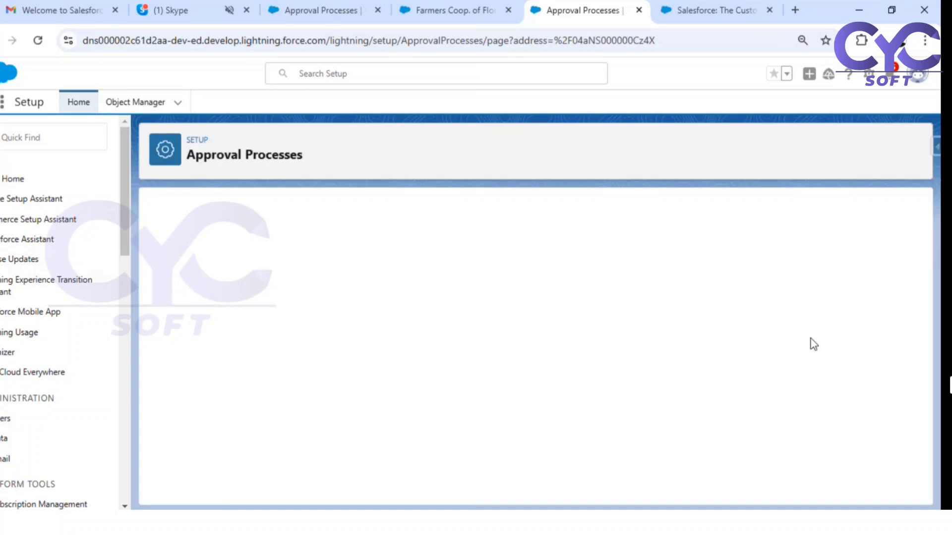
- Check step 3's Manager Approved condition and show step 2's Manager approval pending field update
scroll(801, 343, "down", 5)
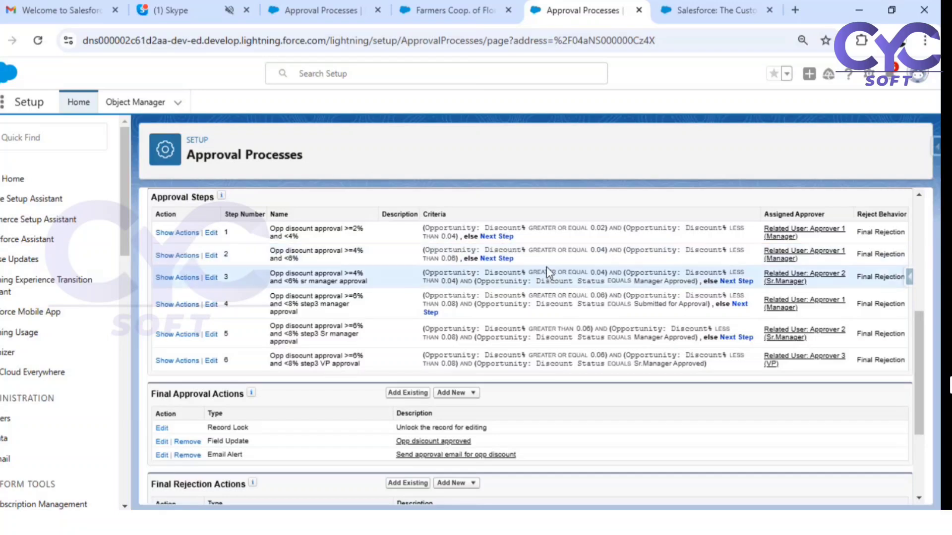
double_click(226, 254)
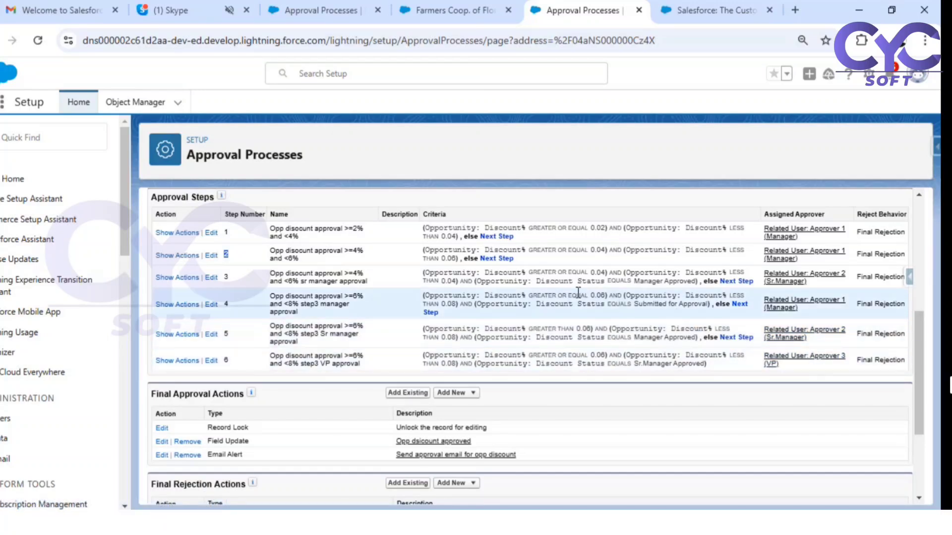
left_click_drag(584, 281, 694, 286)
left_click(631, 285)
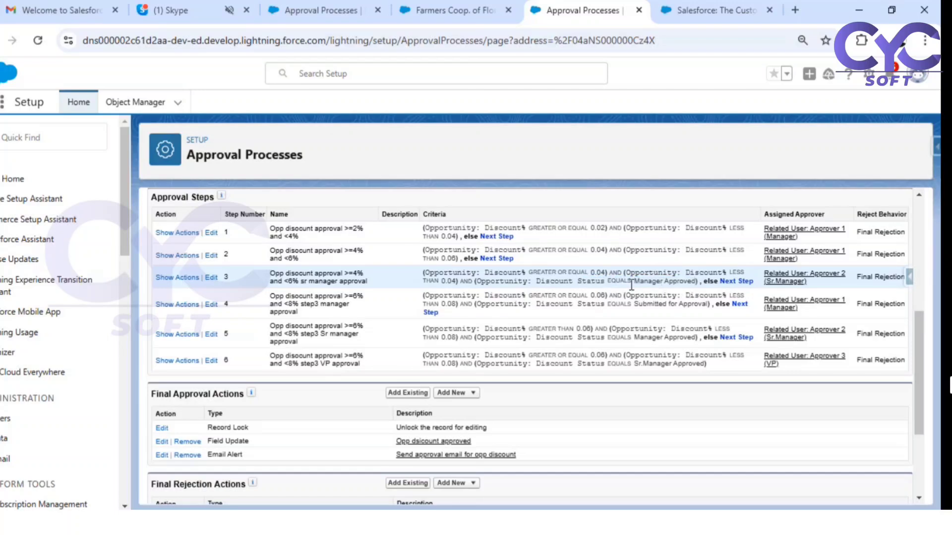
left_click_drag(631, 282, 678, 286)
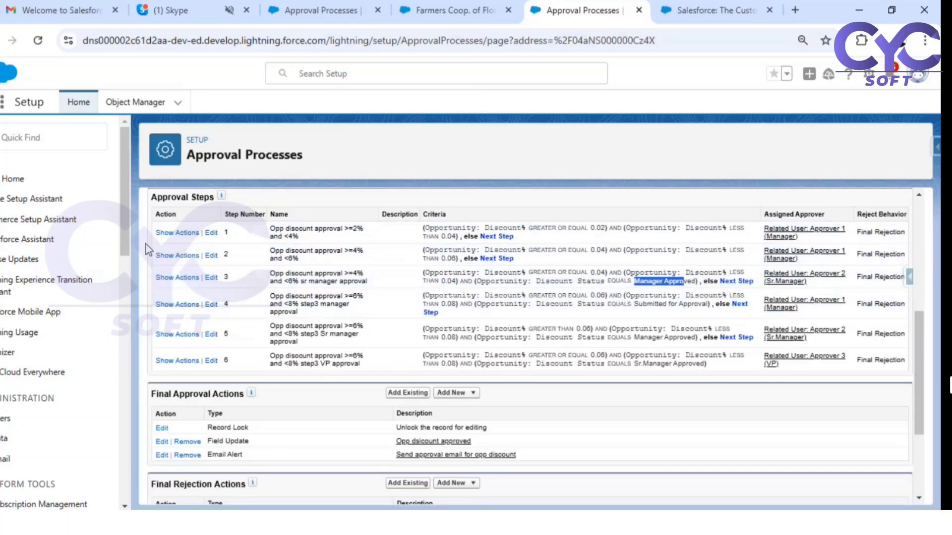
left_click(186, 257)
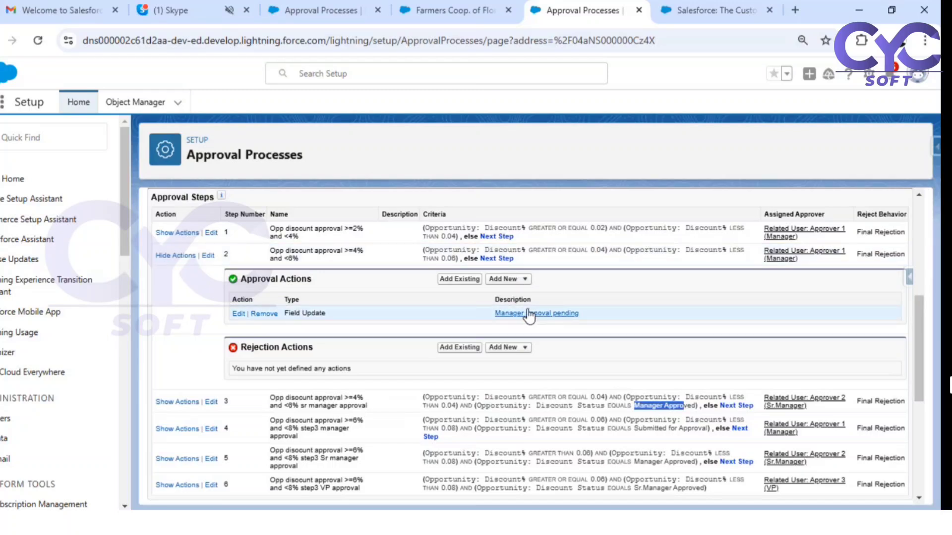
- Review step 3's actions and the Initial Submission Actions, then return to Farmers Coop. of Florida-
left_click(171, 403)
scroll(588, 354, "down", 3)
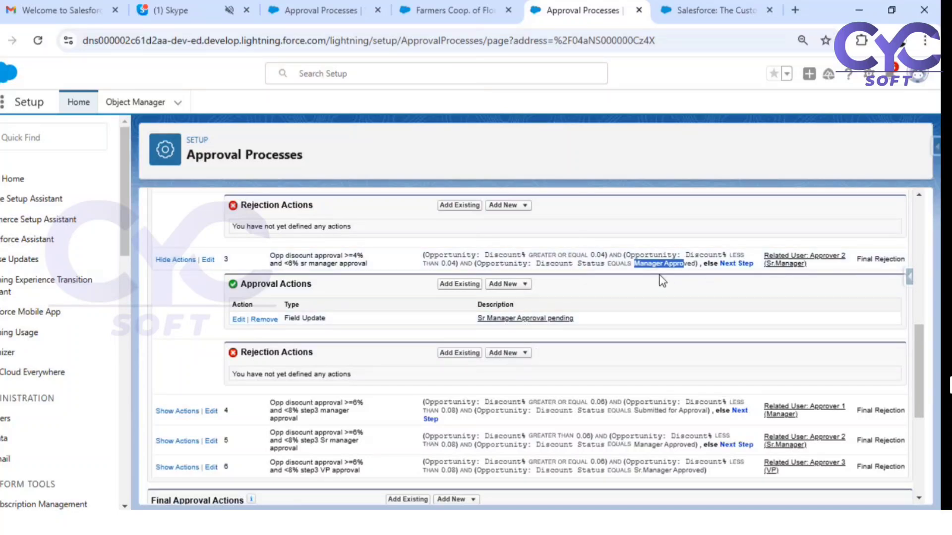
left_click(169, 259)
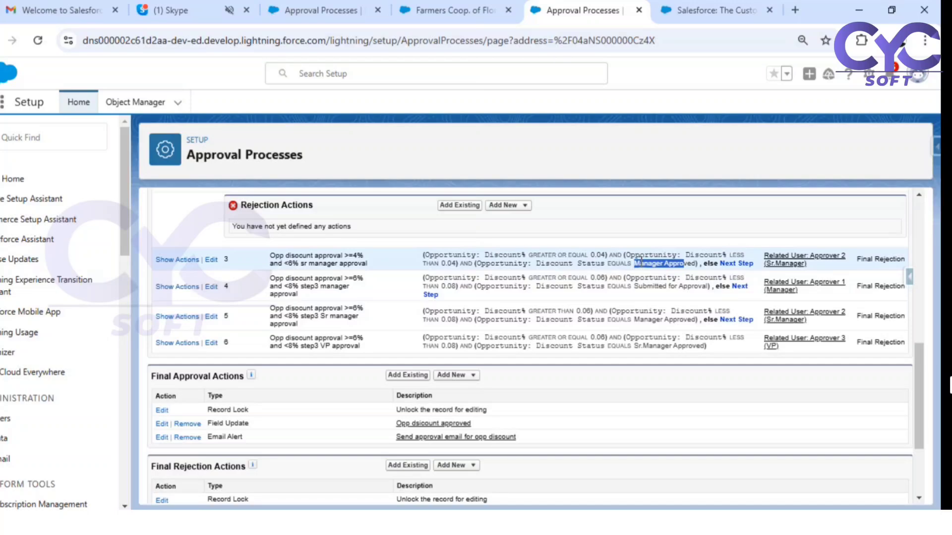
scroll(179, 394, "up", 4)
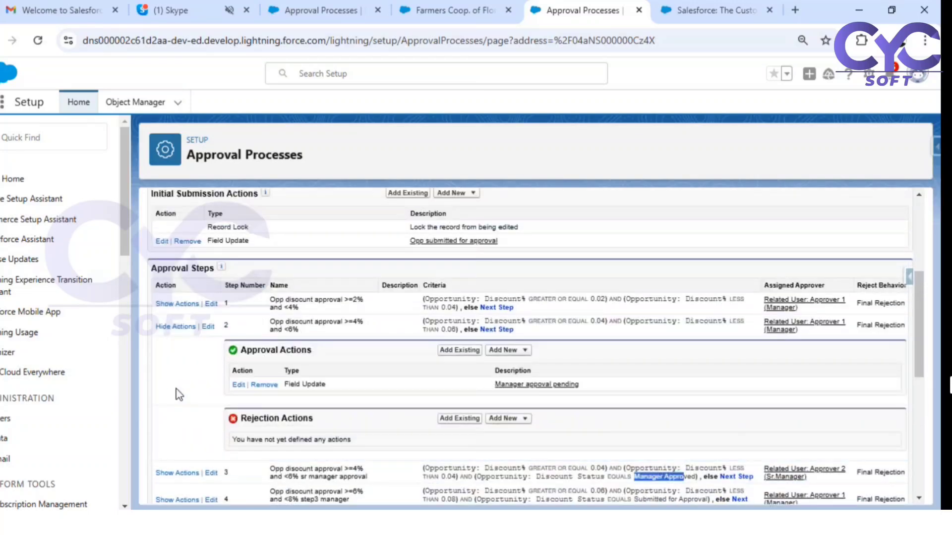
left_click(183, 326)
scroll(392, 311, "up", 3)
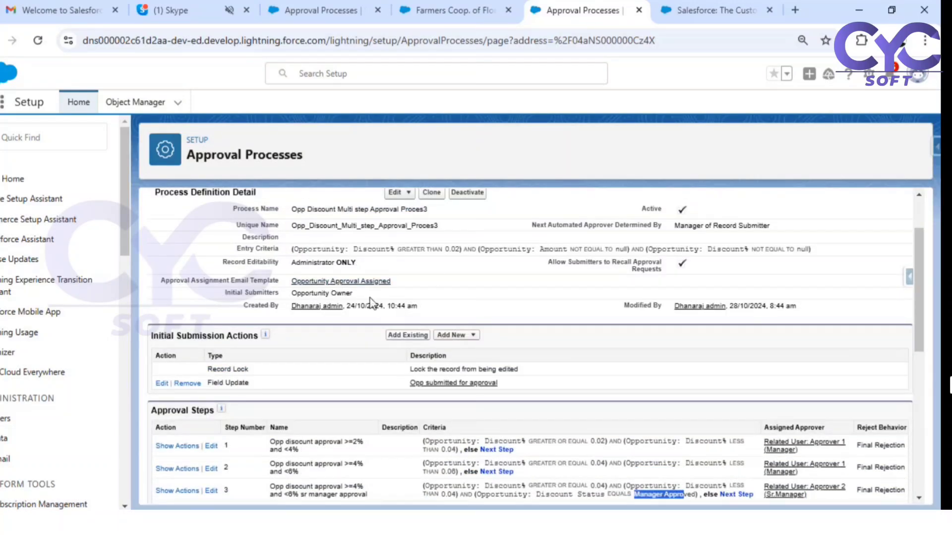
left_click_drag(152, 336, 238, 340)
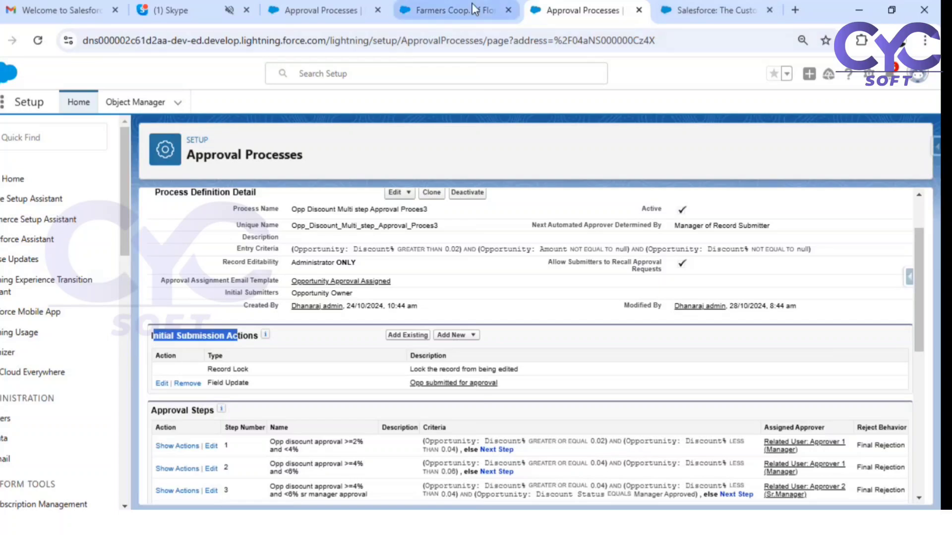
left_click(421, 11)
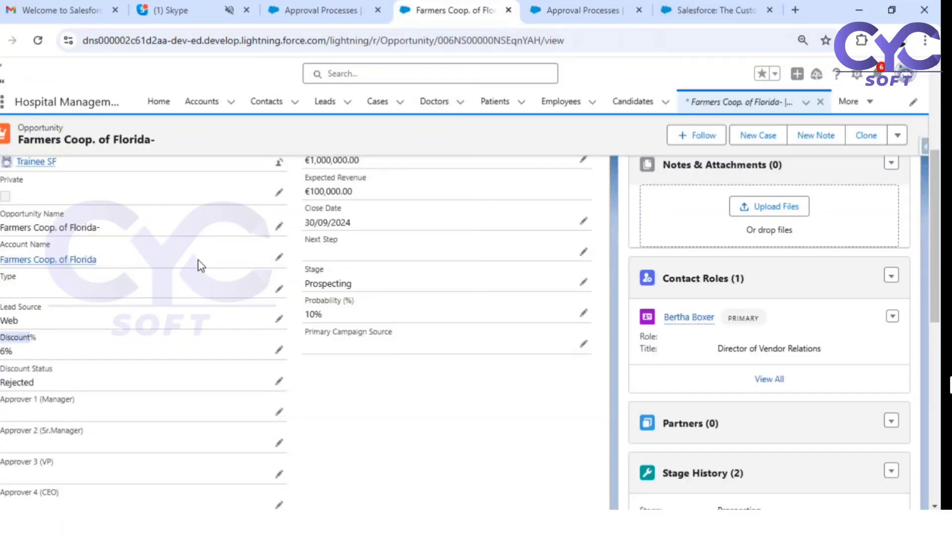
- Change Discount Status from Rejected to Submitted for Approval, then view the approval process's submission actions
left_click(279, 383)
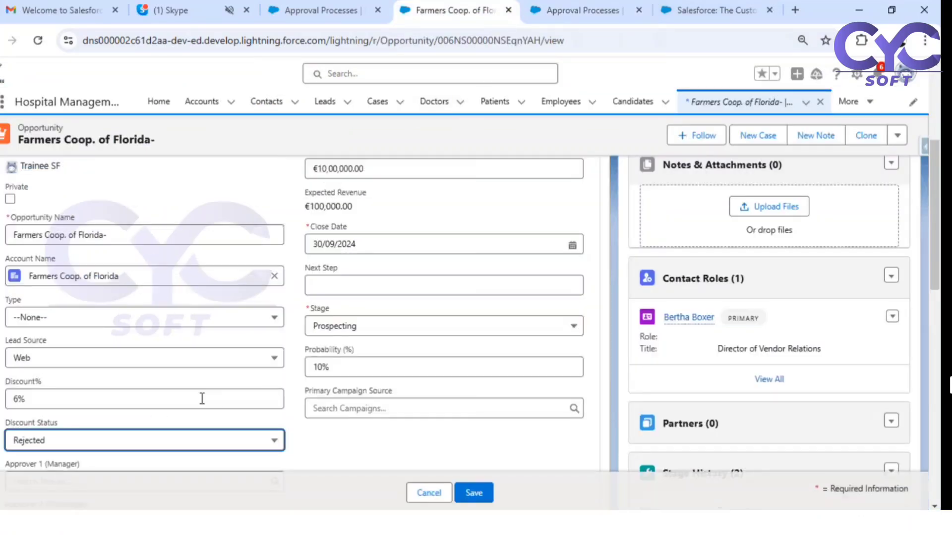
left_click(208, 441)
scroll(184, 382, "up", 3)
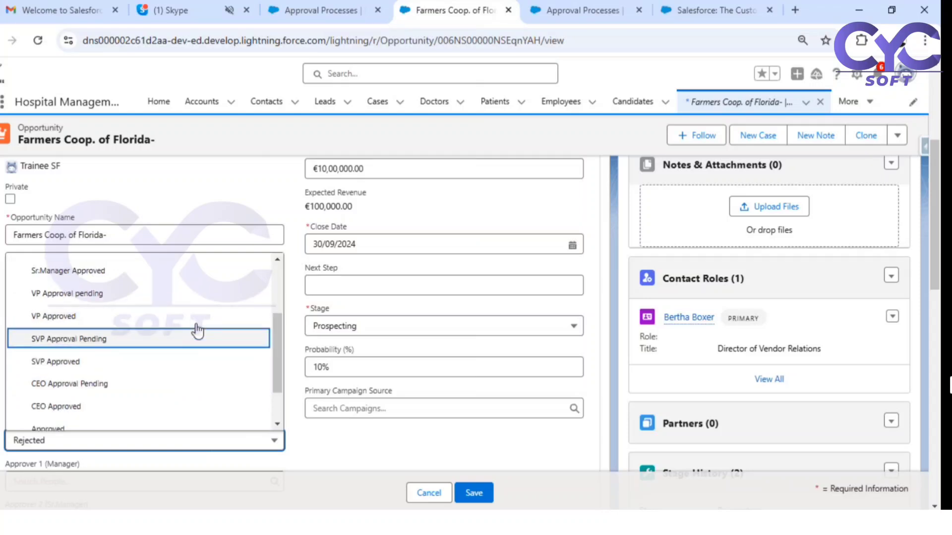
left_click(94, 293)
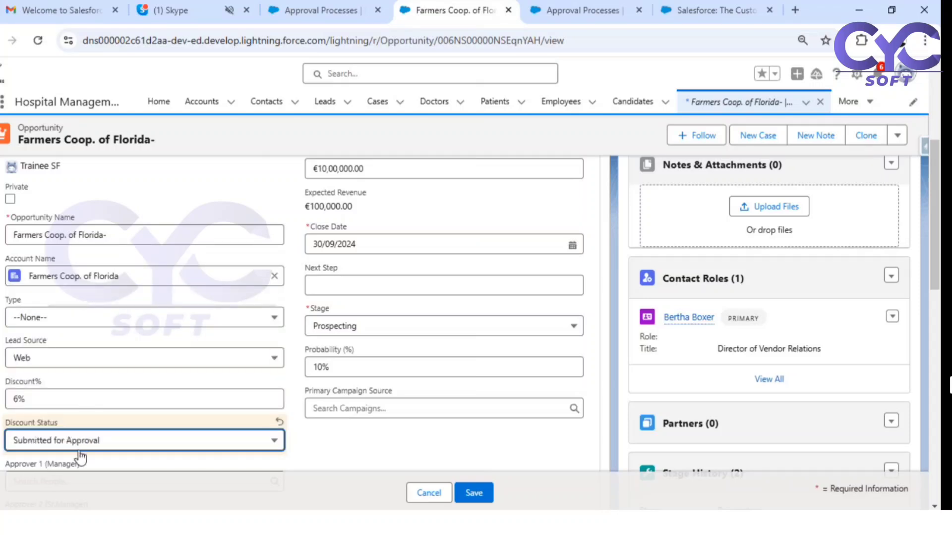
scroll(175, 408, "down", 2)
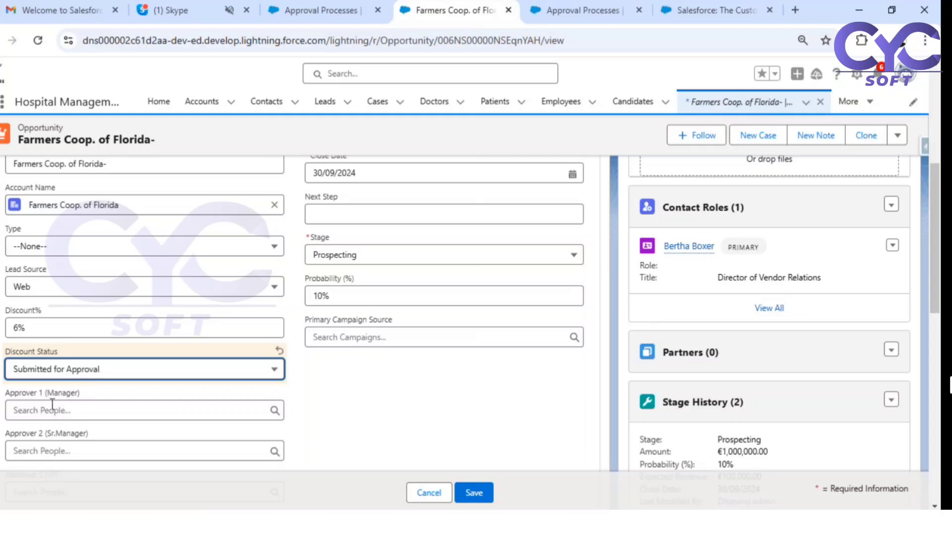
left_click(127, 372)
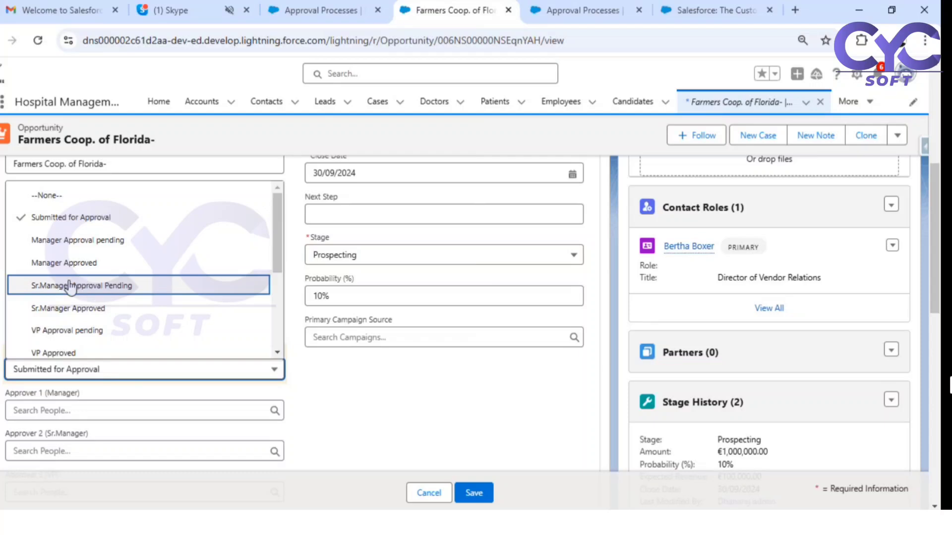
left_click(374, 383)
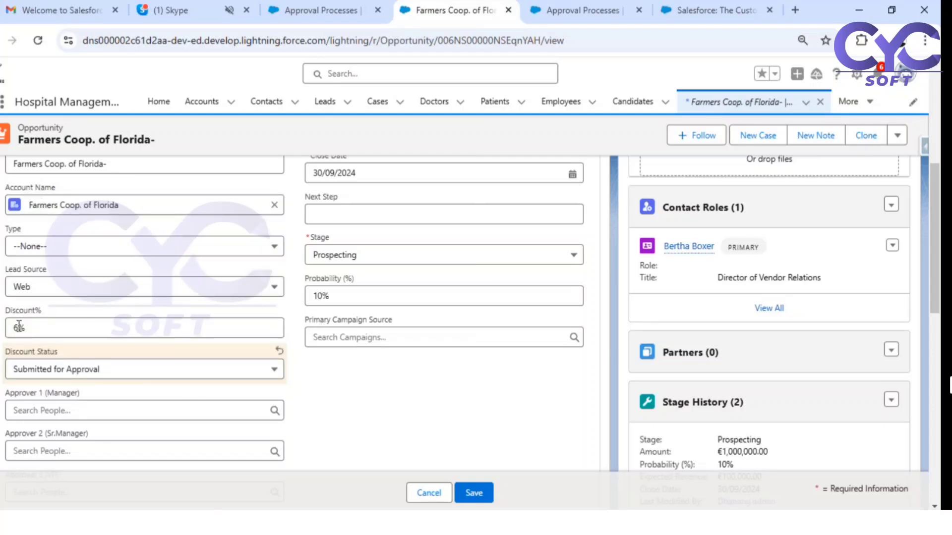
left_click(119, 373)
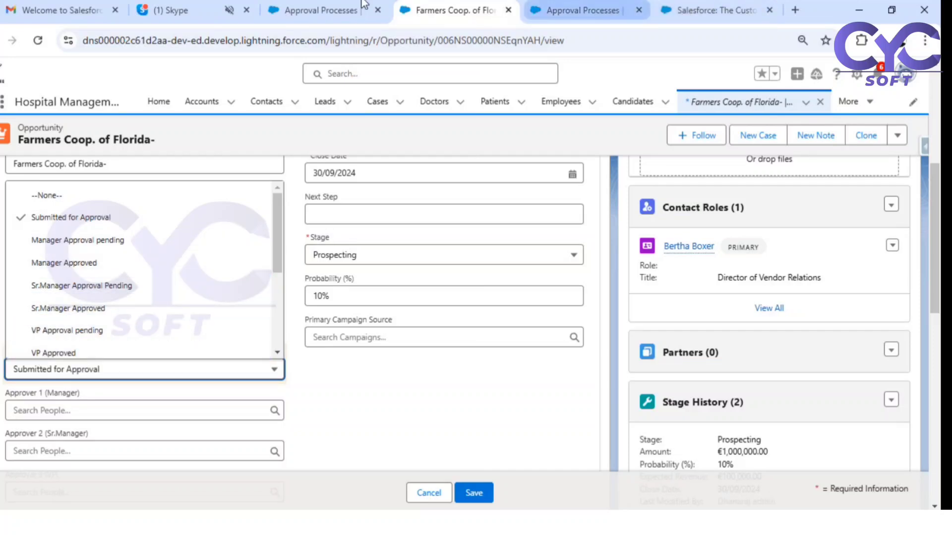
left_click(300, 10)
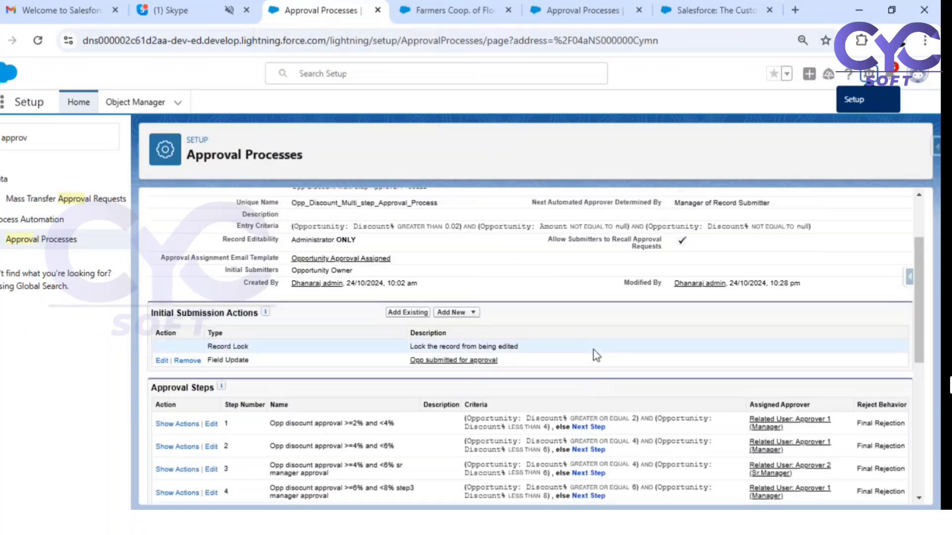
scroll(535, 312, "up", 3)
scroll(501, 347, "down", 4)
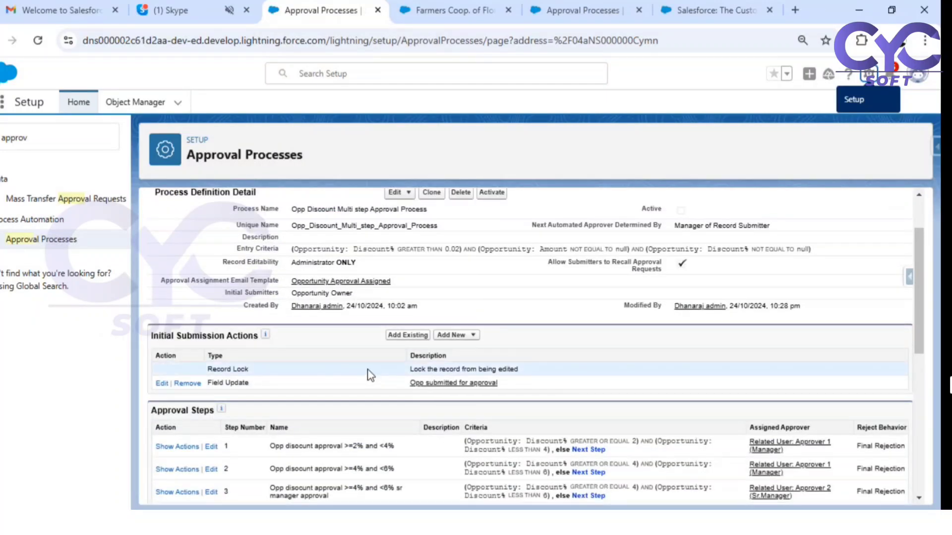
scroll(350, 366, "down", 2)
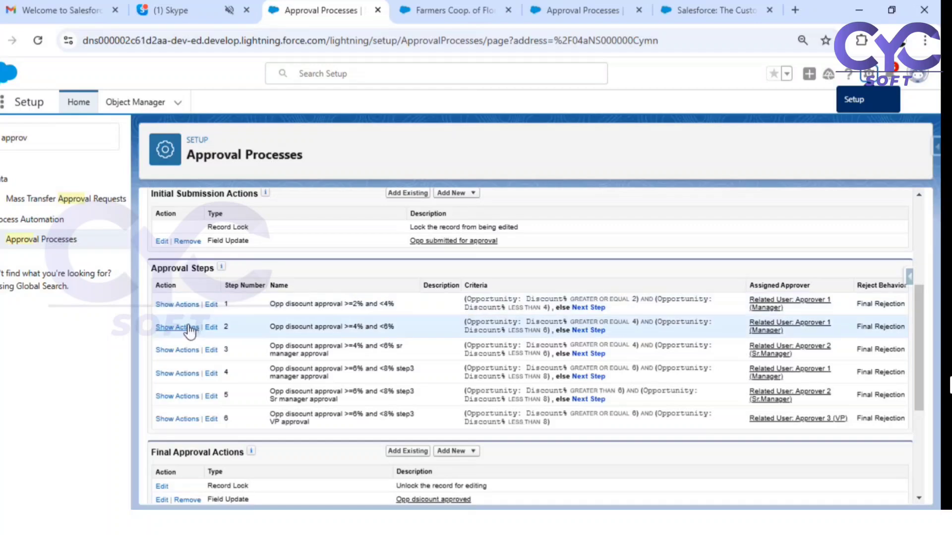
left_click(211, 305)
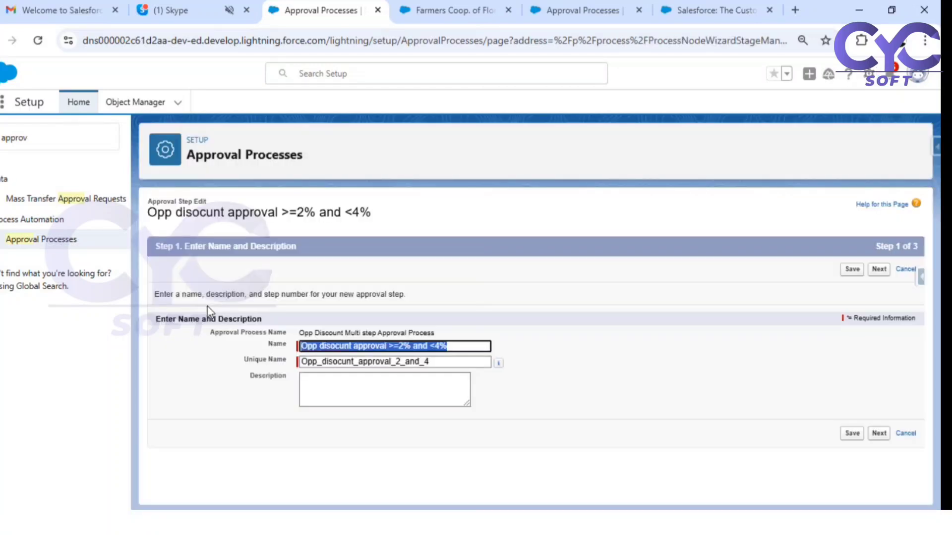
left_click(878, 269)
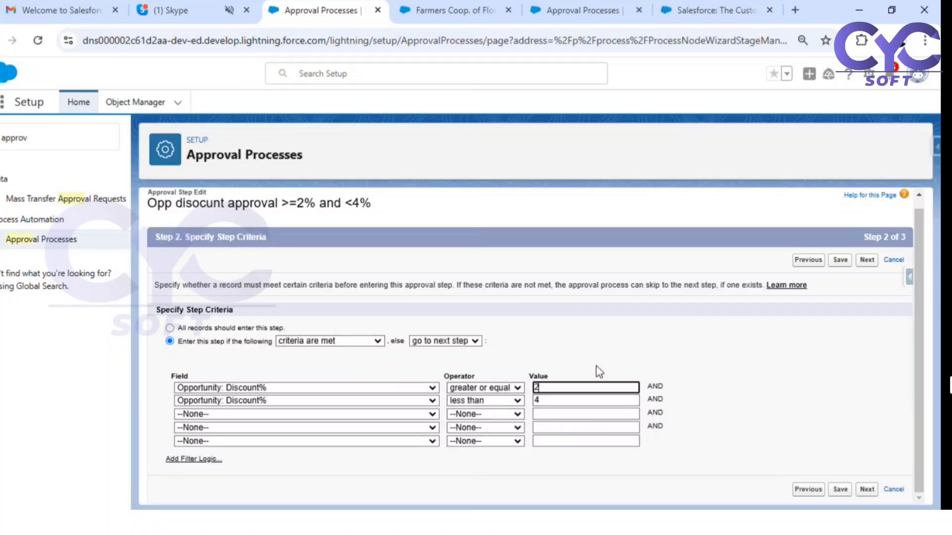
left_click(867, 263)
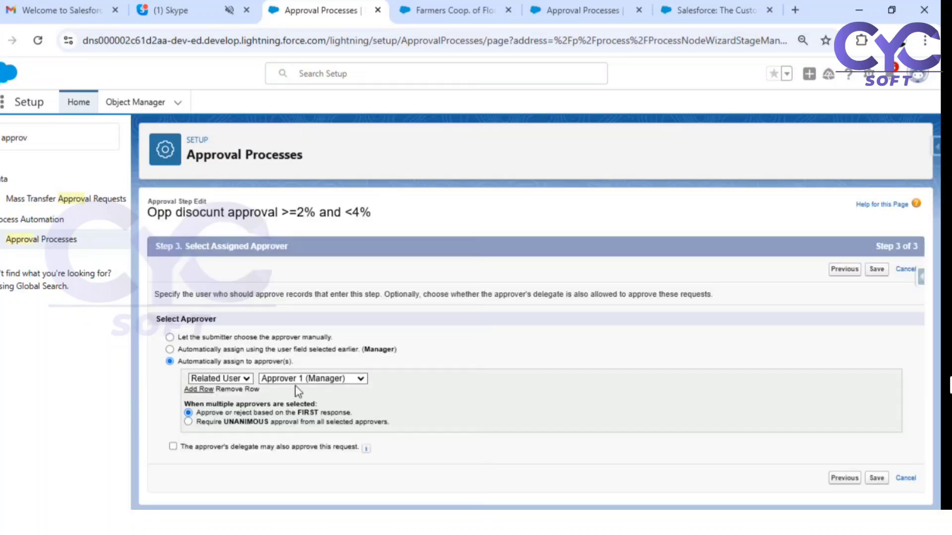
left_click(903, 269)
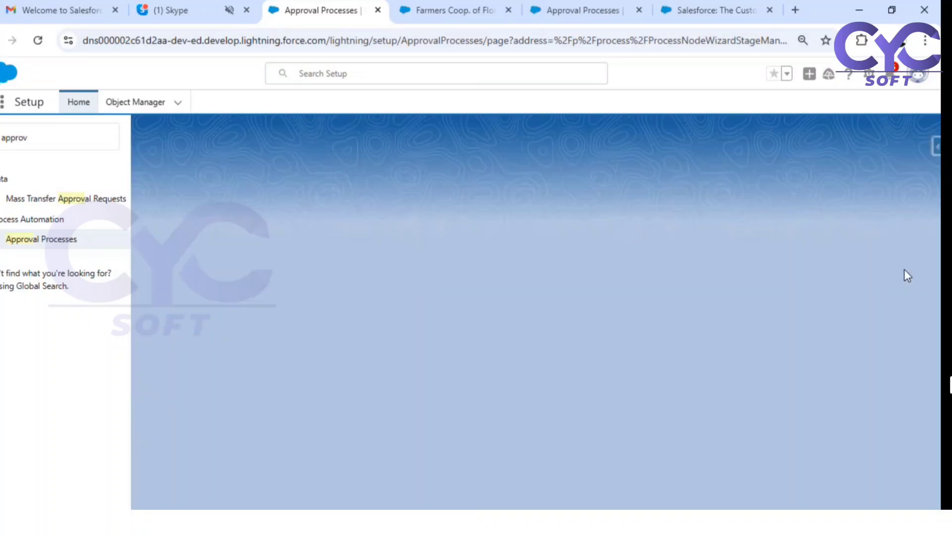
scroll(659, 415, "down", 3)
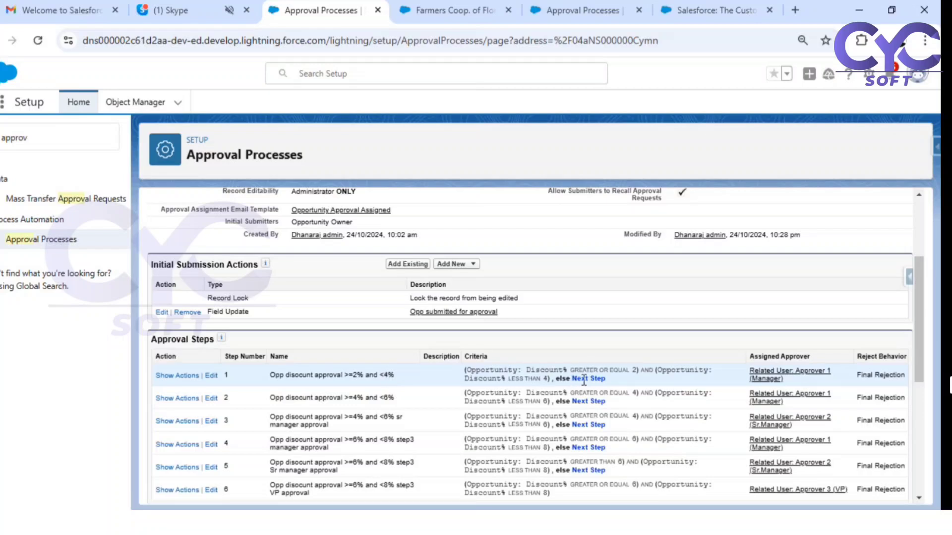
left_click_drag(572, 378, 601, 378)
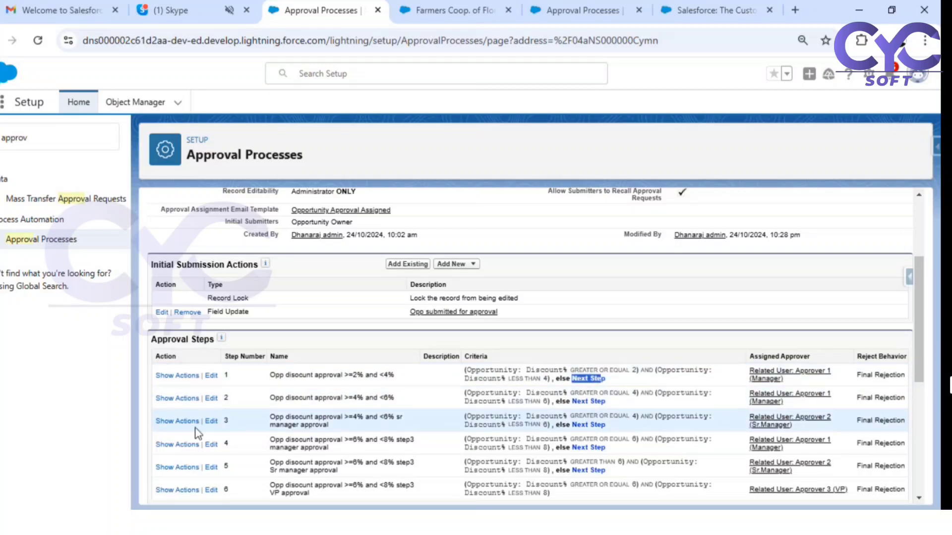
left_click(212, 399)
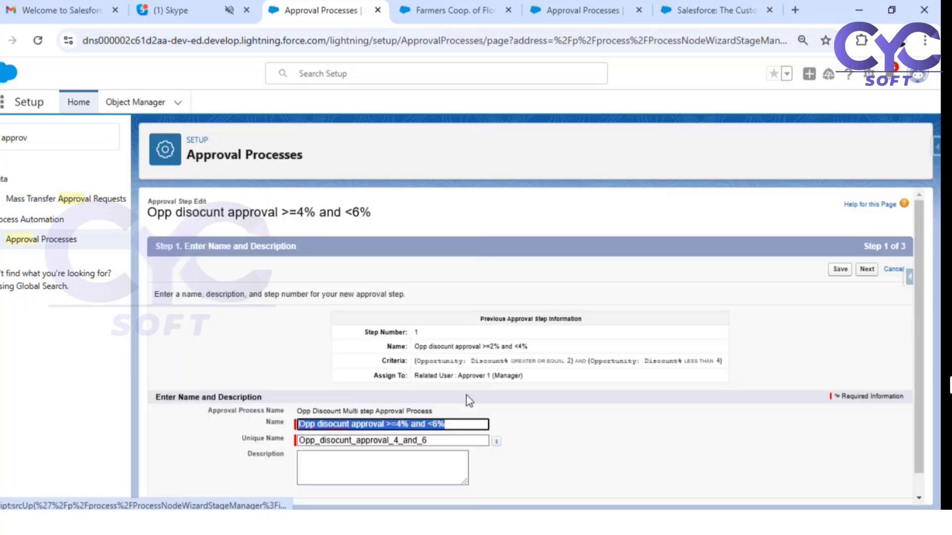
left_click(866, 269)
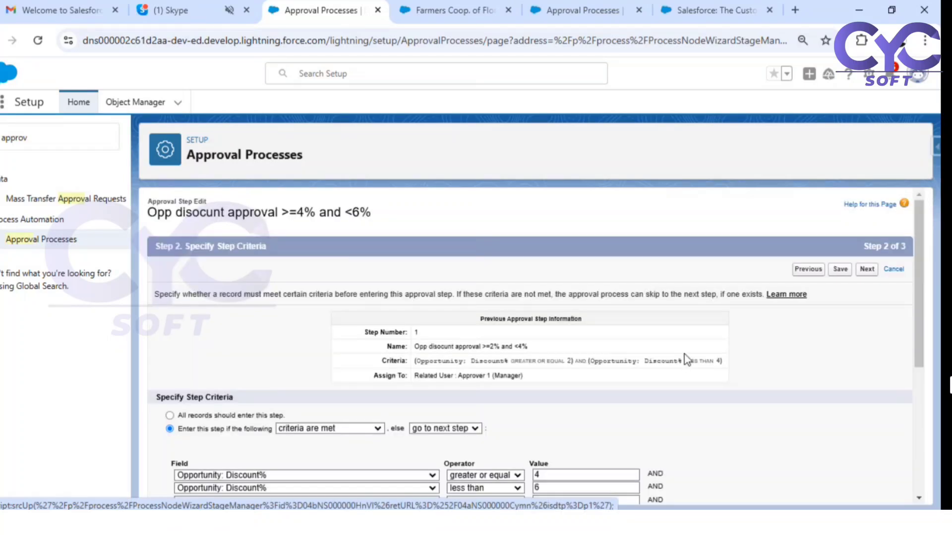
scroll(685, 358, "down", 2)
double_click(537, 404)
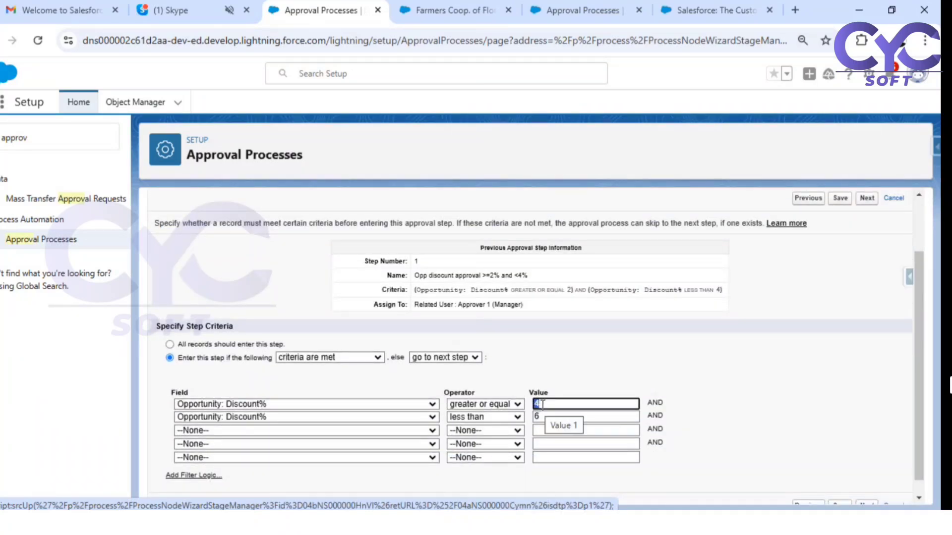
left_click(550, 405)
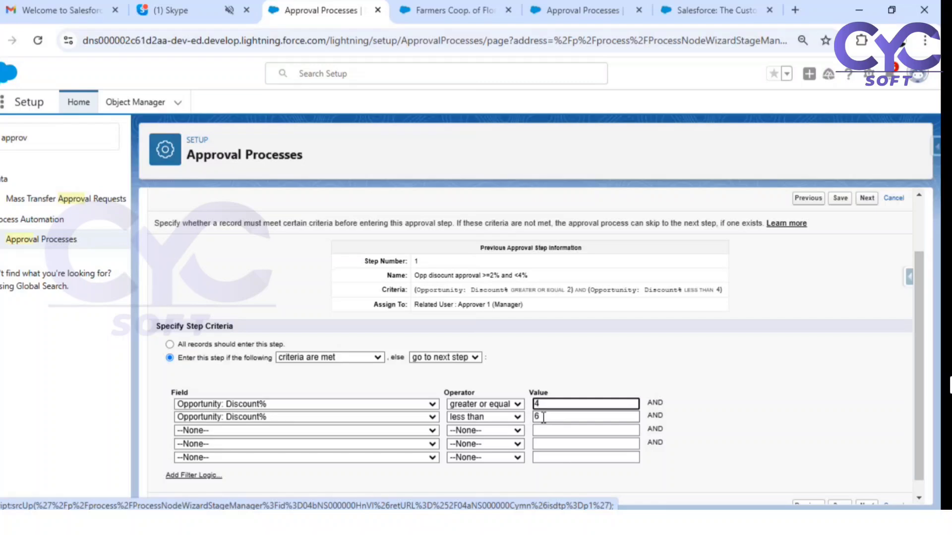
double_click(543, 417)
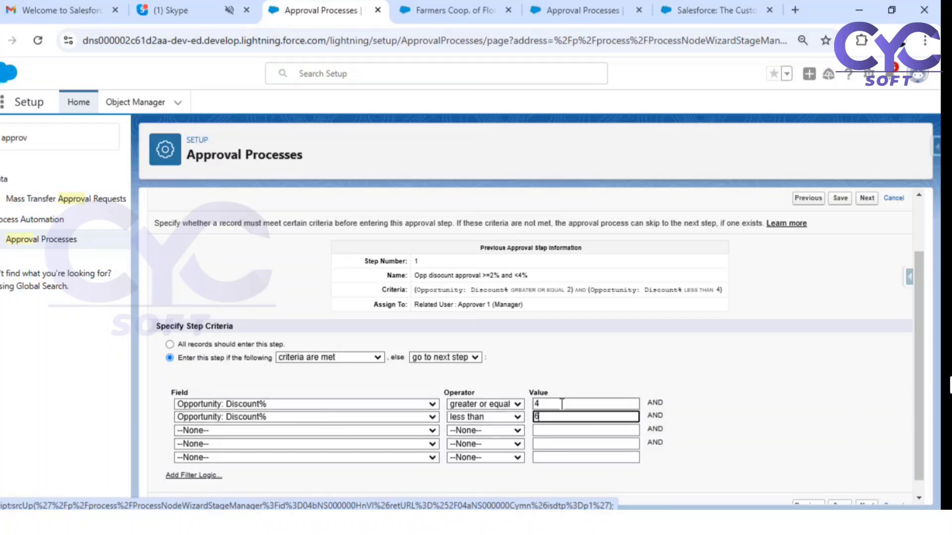
left_click(863, 201)
scroll(354, 398, "down", 2)
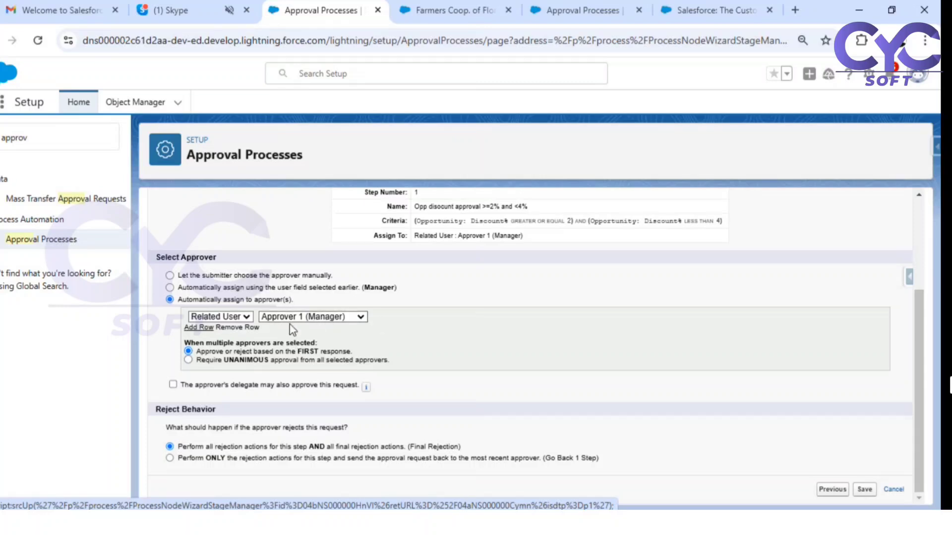
left_click(895, 490)
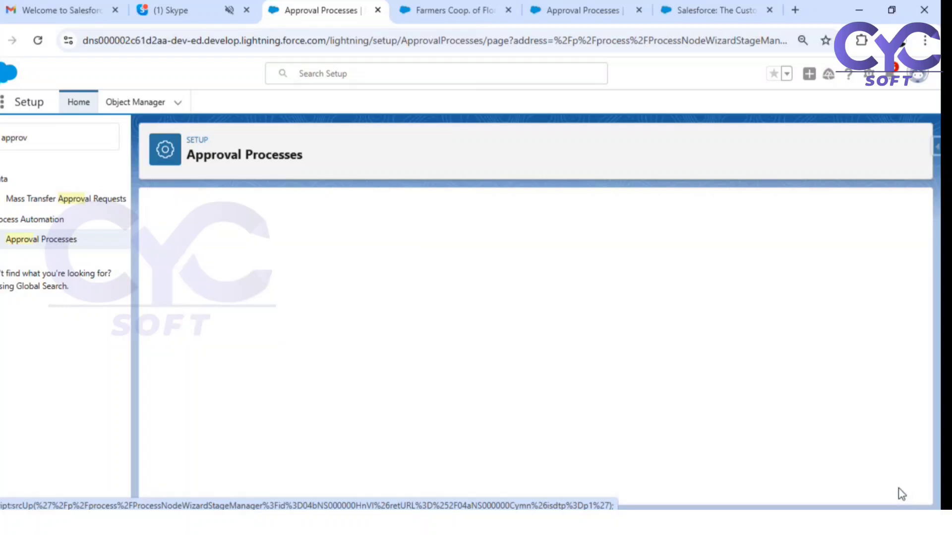
scroll(775, 357, "down", 4)
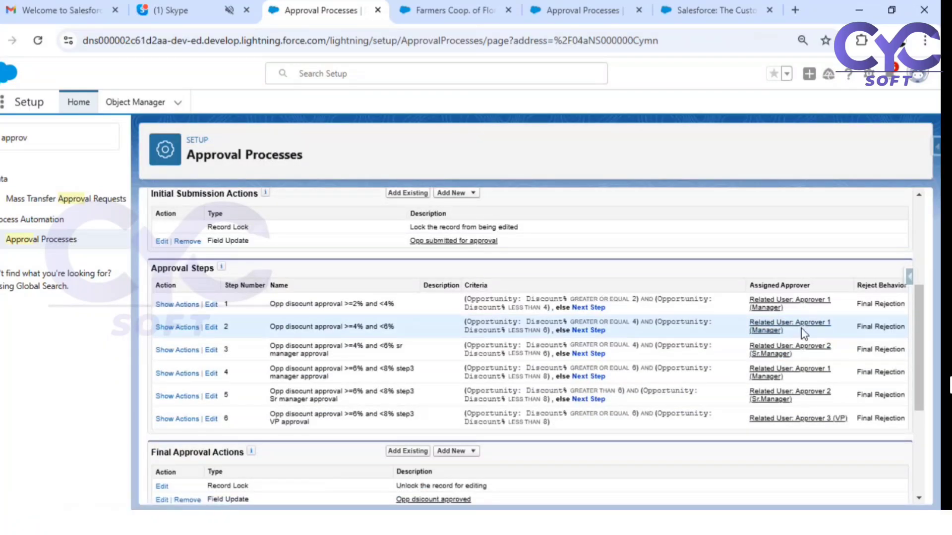
- Show step 2's Sr Manager Approval pending2 field update, then return to Farmers Coop. of Florida-
left_click(161, 328)
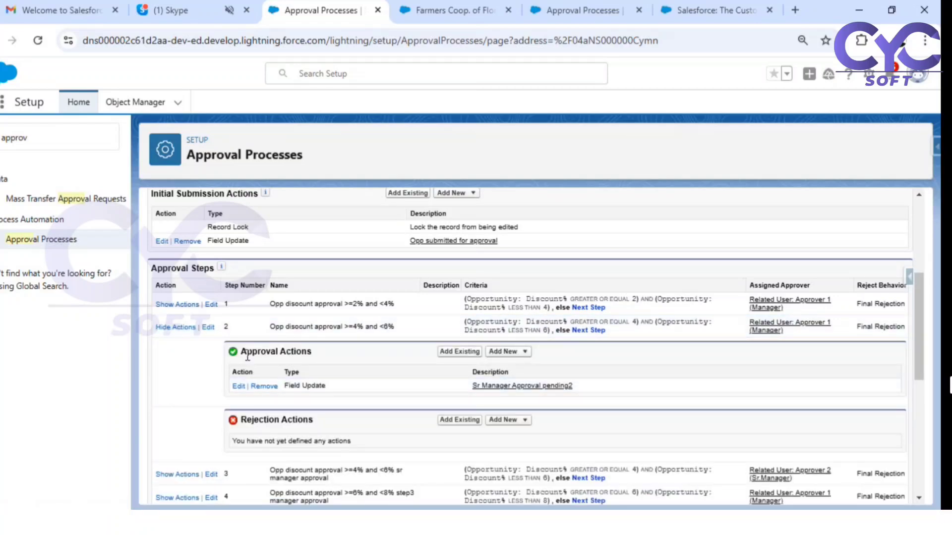
left_click_drag(247, 353, 288, 353)
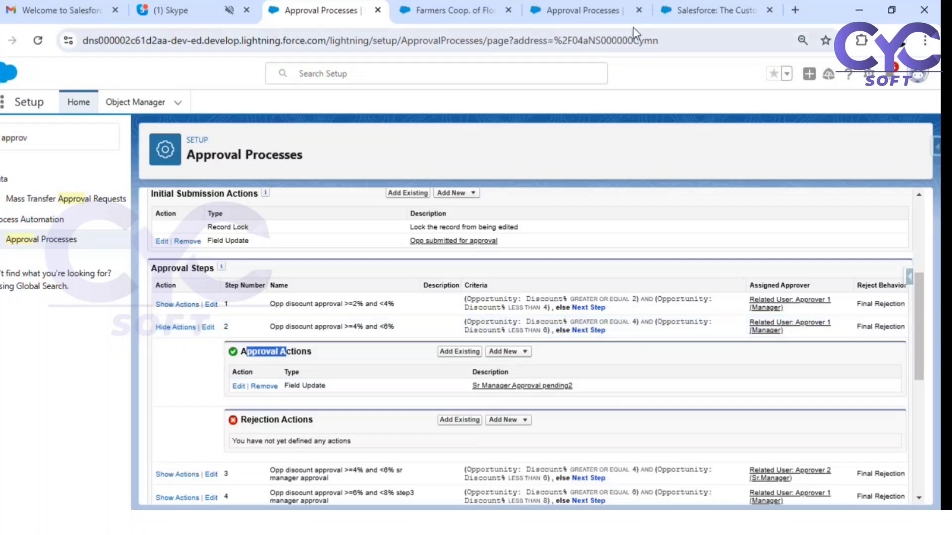
left_click(446, 10)
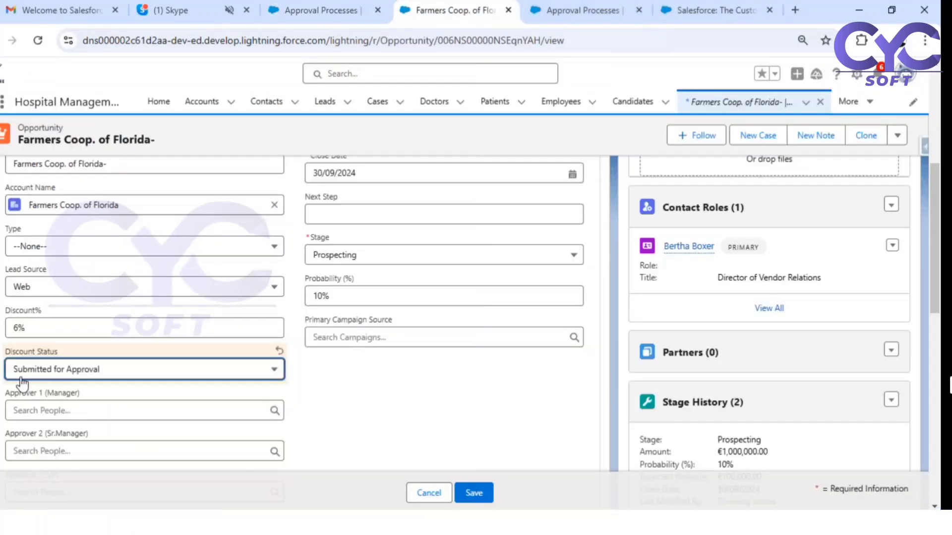
- Leave the opportunity form and return to the approval process page showing the Sr Manager Approval pending2 update
left_click(85, 369)
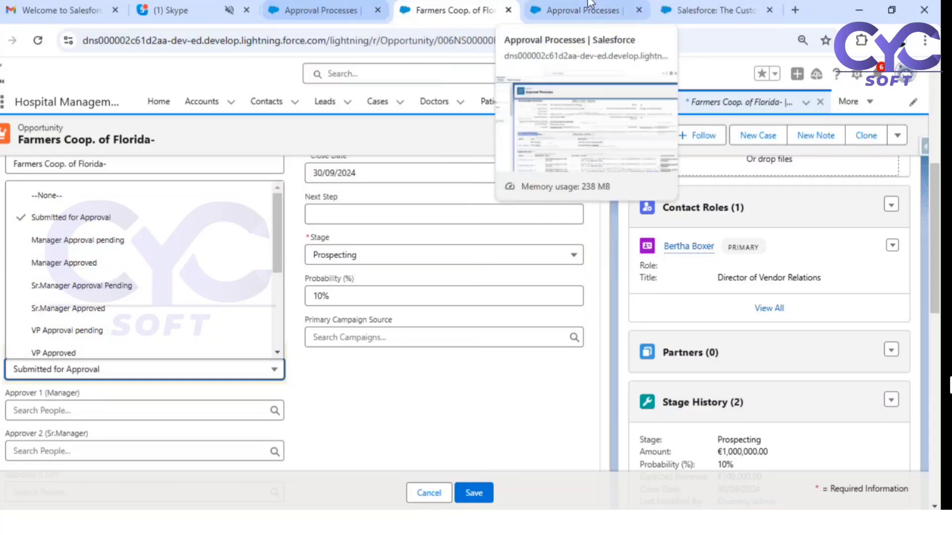
left_click(319, 10)
scroll(433, 192, "down", 3)
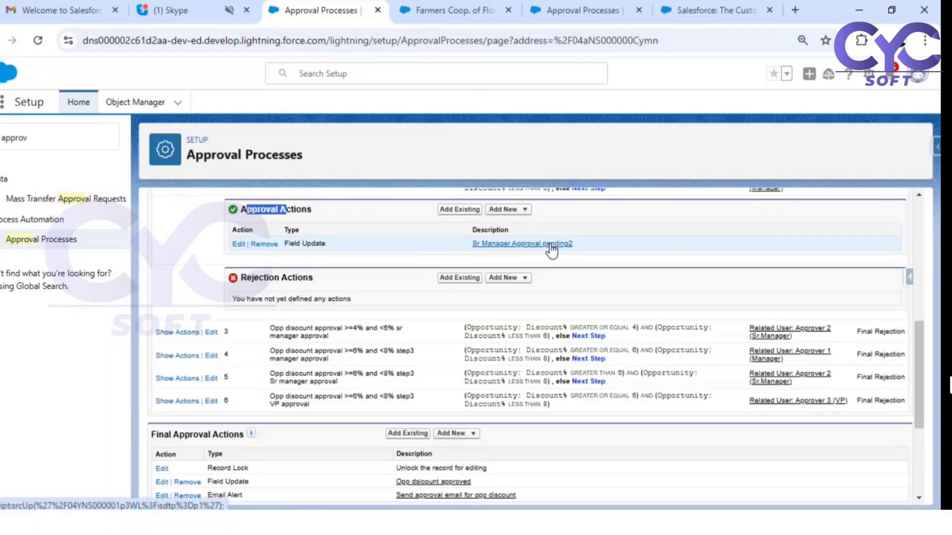
- Scroll back up to the Approval Steps list and clear the stray text selection
scroll(548, 248, "up", 2)
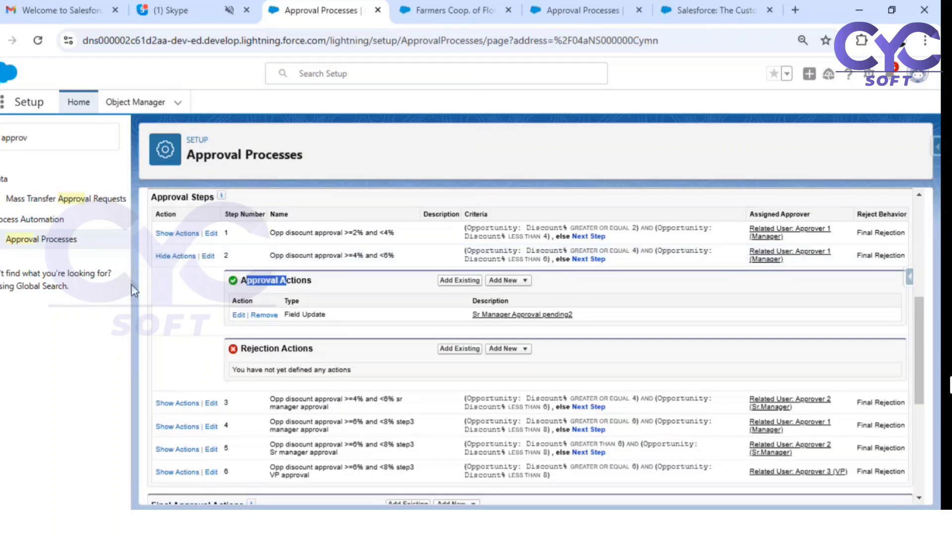
left_click(173, 290)
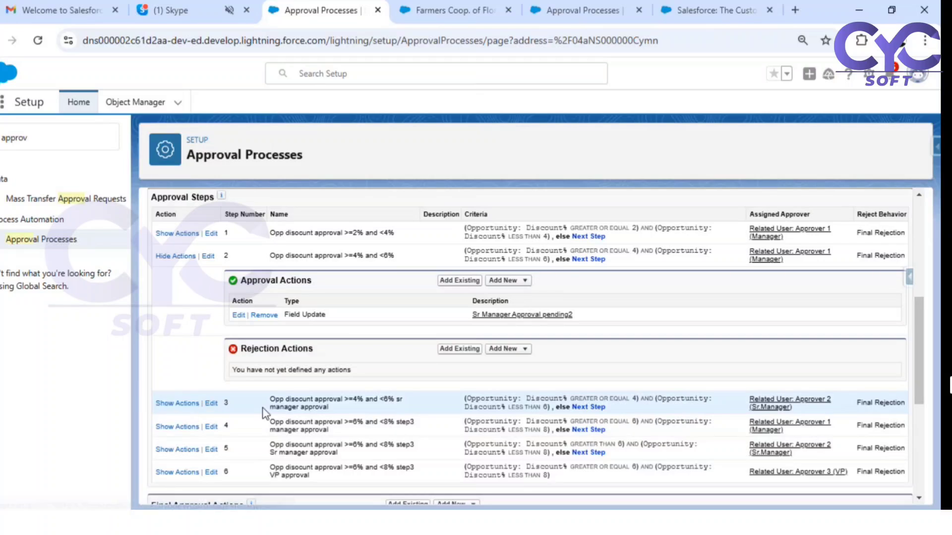
- Open approval step 3, review its Discount% ≥ 4 and < 6 criteria, and cancel without saving
left_click(211, 406)
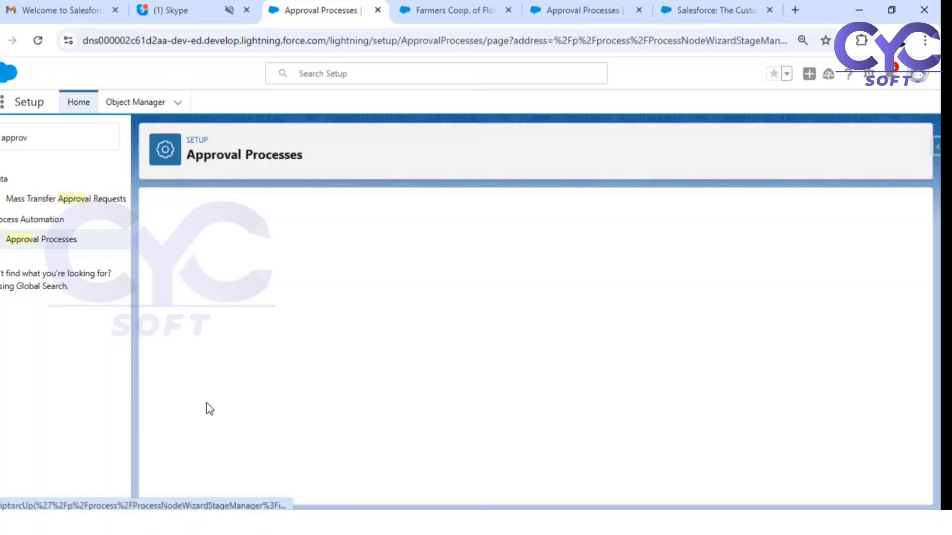
left_click(873, 278)
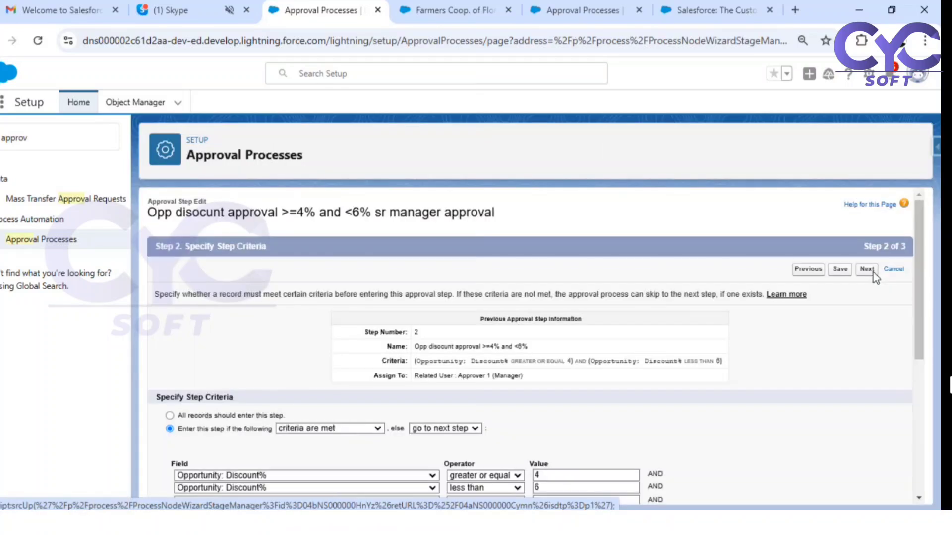
scroll(570, 436, "down", 1)
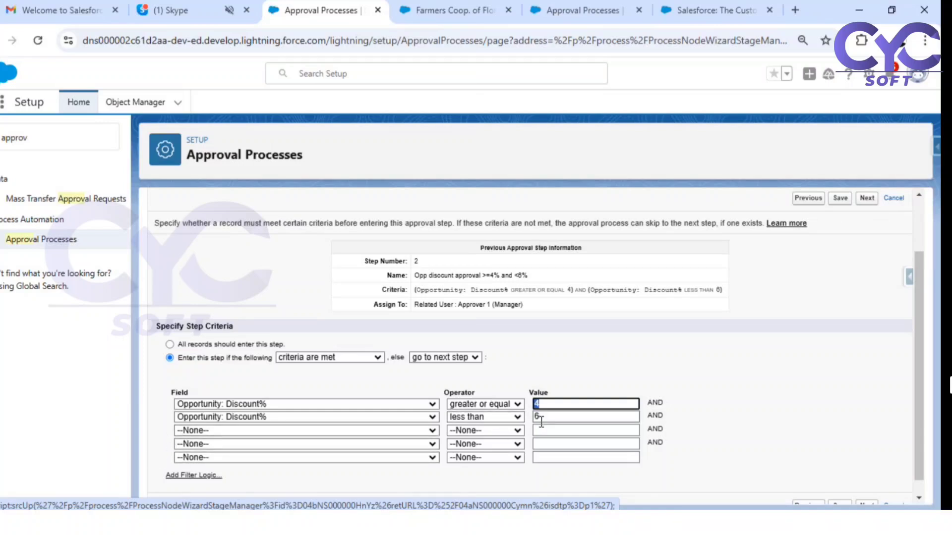
left_click(895, 199)
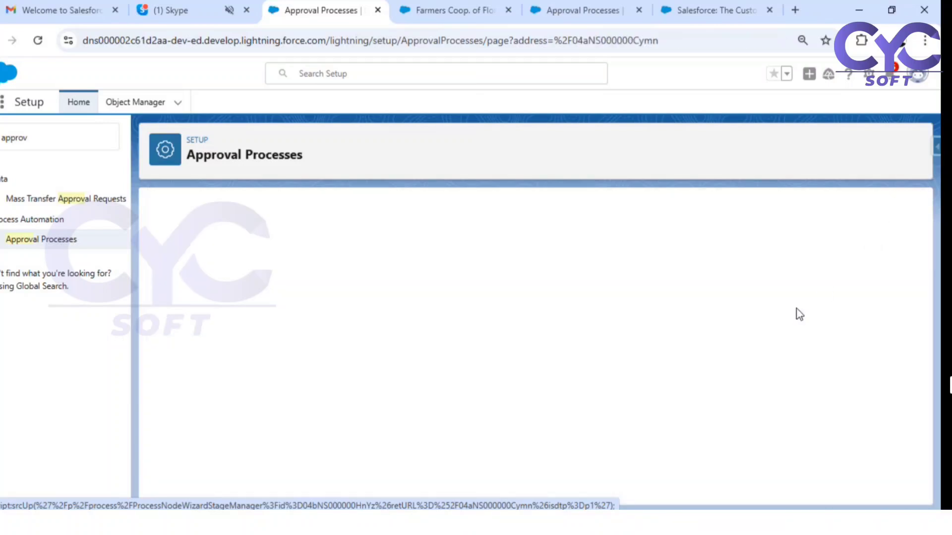
scroll(667, 354, "down", 5)
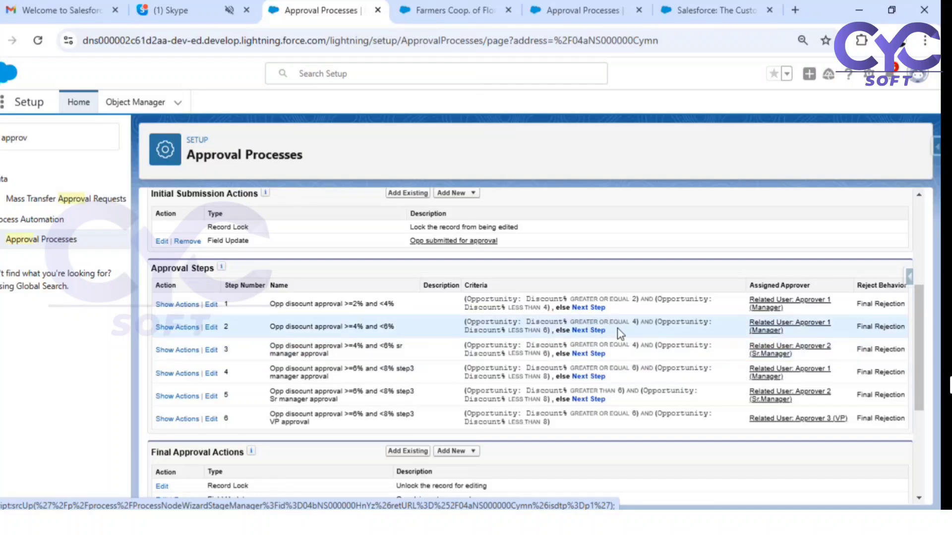
left_click_drag(641, 322, 609, 345)
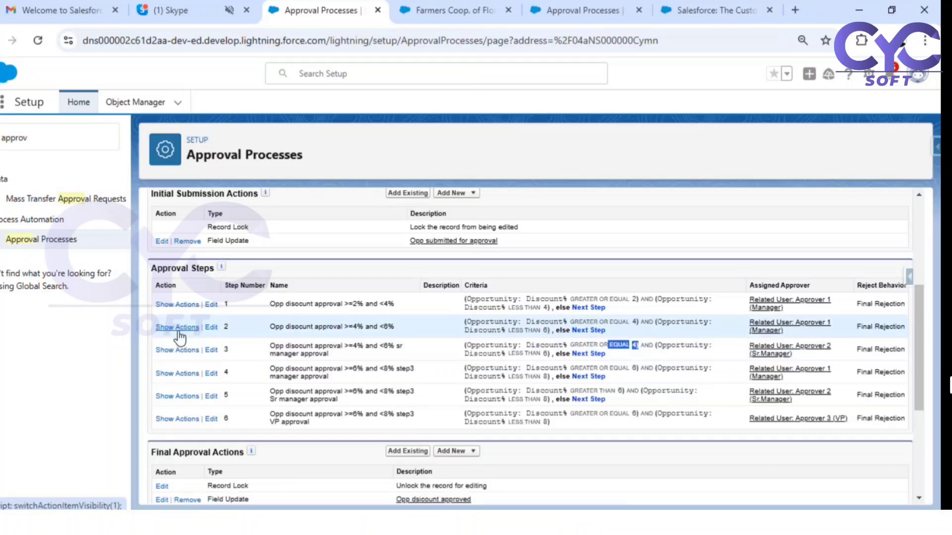
left_click_drag(234, 328, 222, 329)
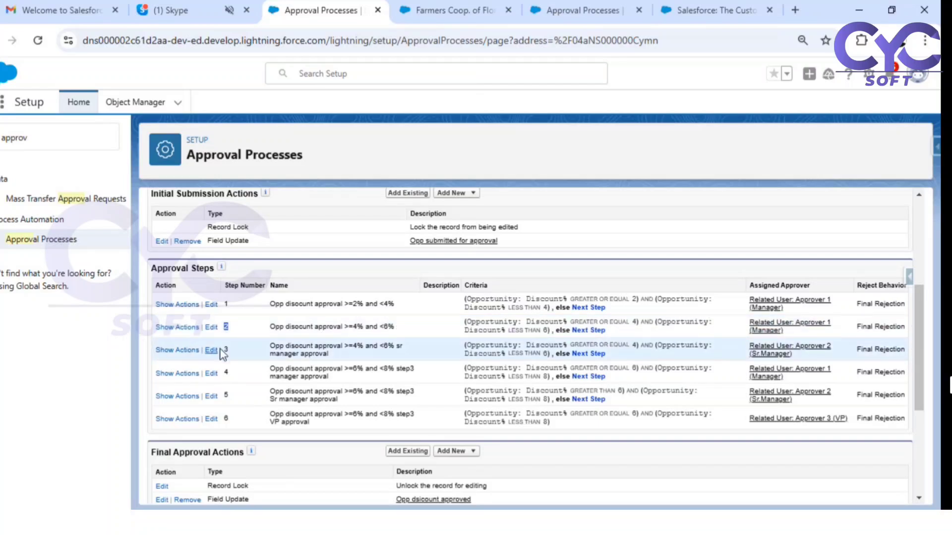
left_click_drag(239, 353, 222, 355)
left_click(176, 350)
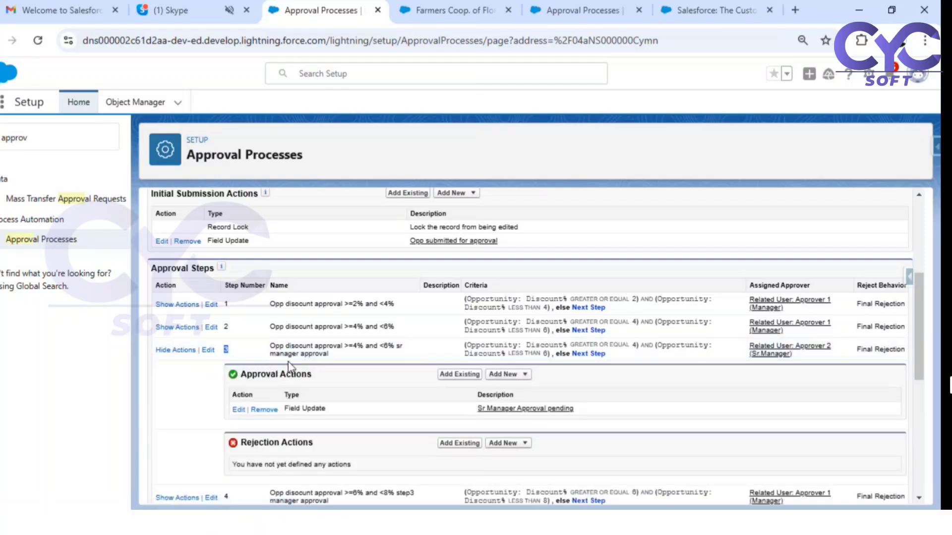
left_click(171, 351)
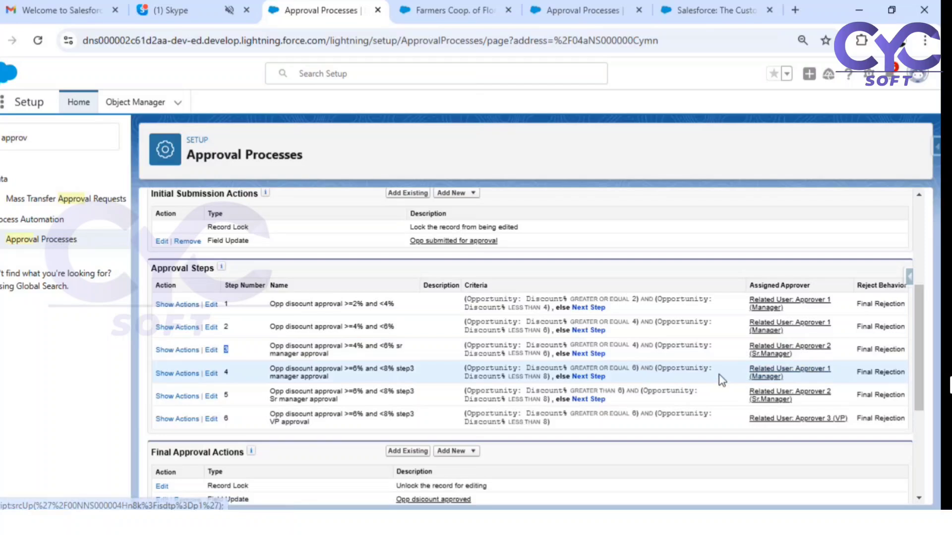
scroll(653, 385, "down", 4)
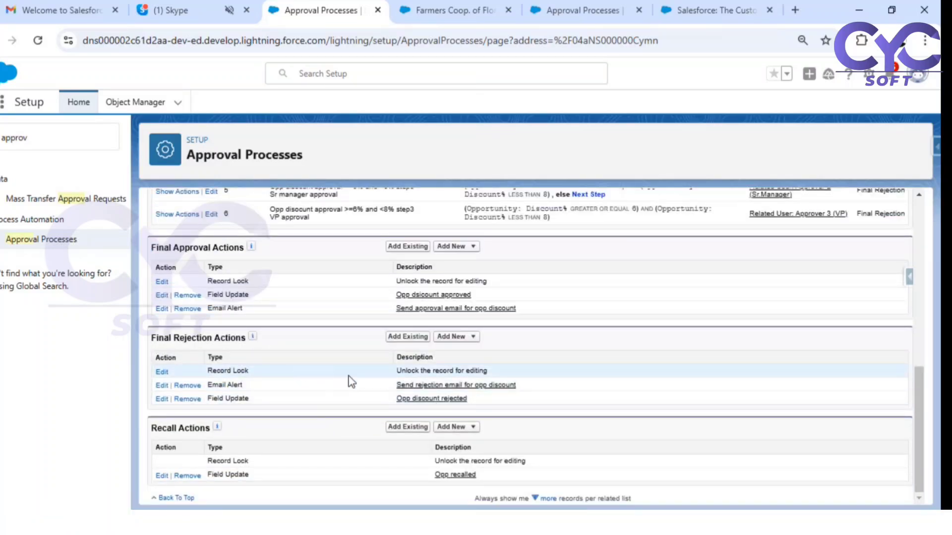
scroll(387, 387, "up", 1)
scroll(389, 386, "up", 1)
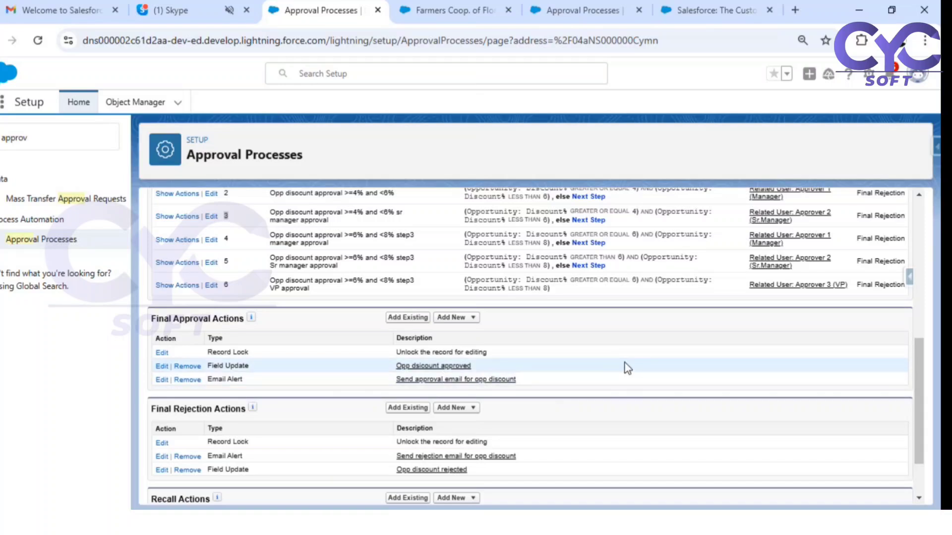
scroll(624, 362, "up", 2)
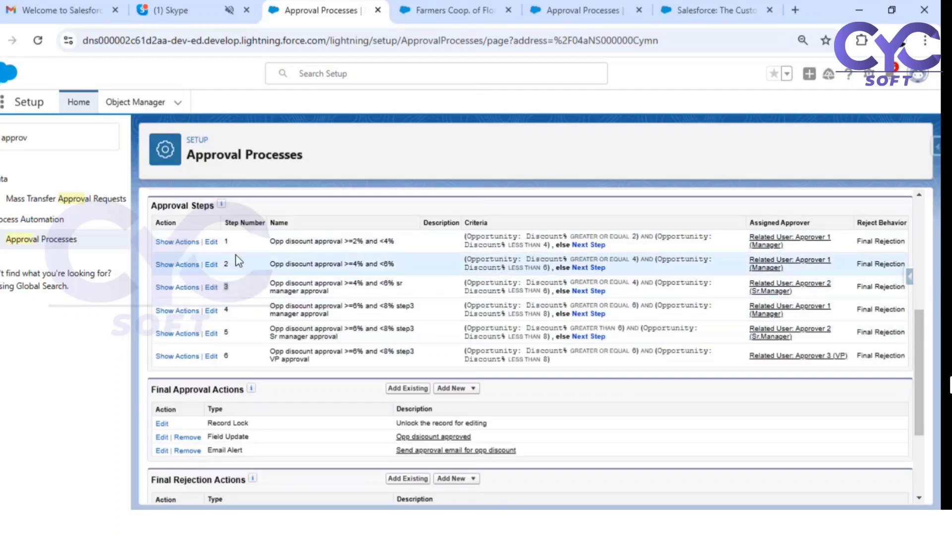
double_click(226, 310)
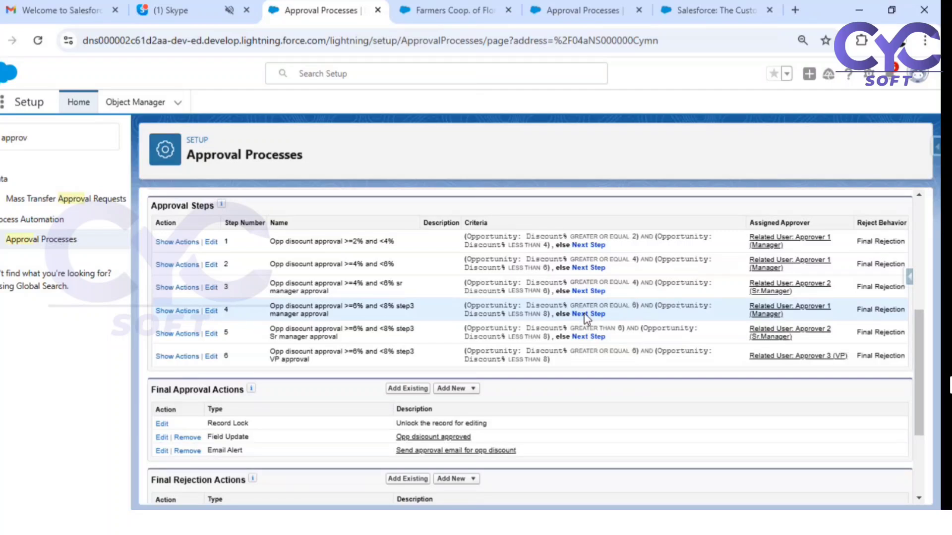
left_click_drag(550, 313, 537, 314)
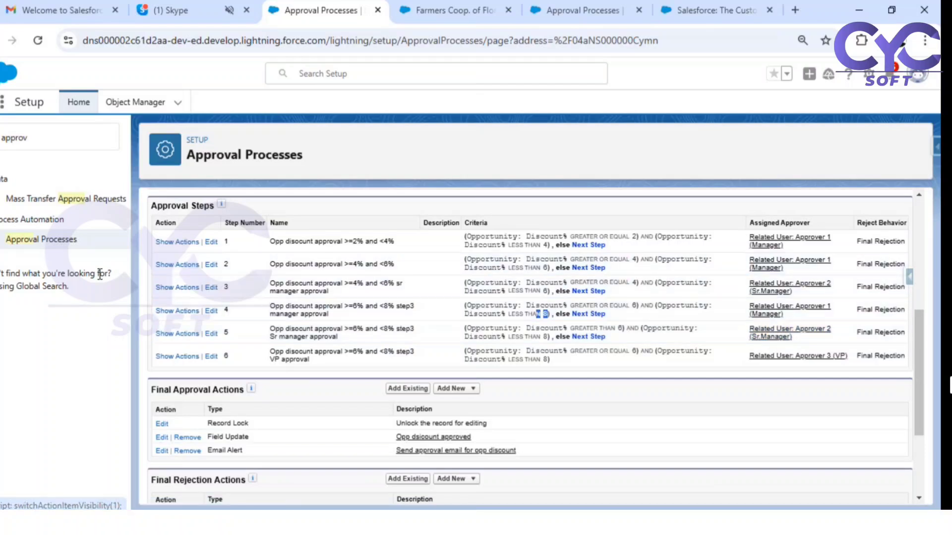
- Expand steps 4 and 5's actions, showing their Sr Manager Approval pending and VP approval pending updates
left_click(184, 312)
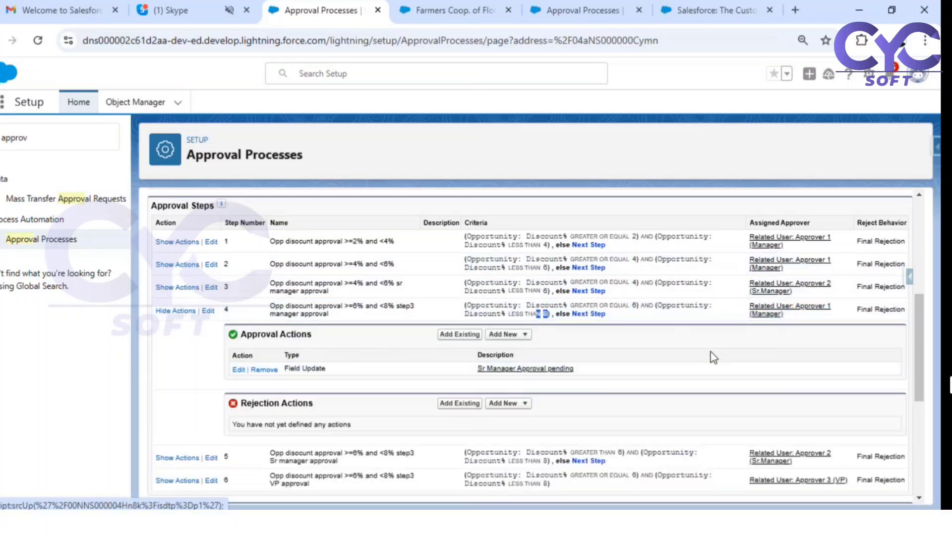
left_click_drag(555, 377, 471, 377)
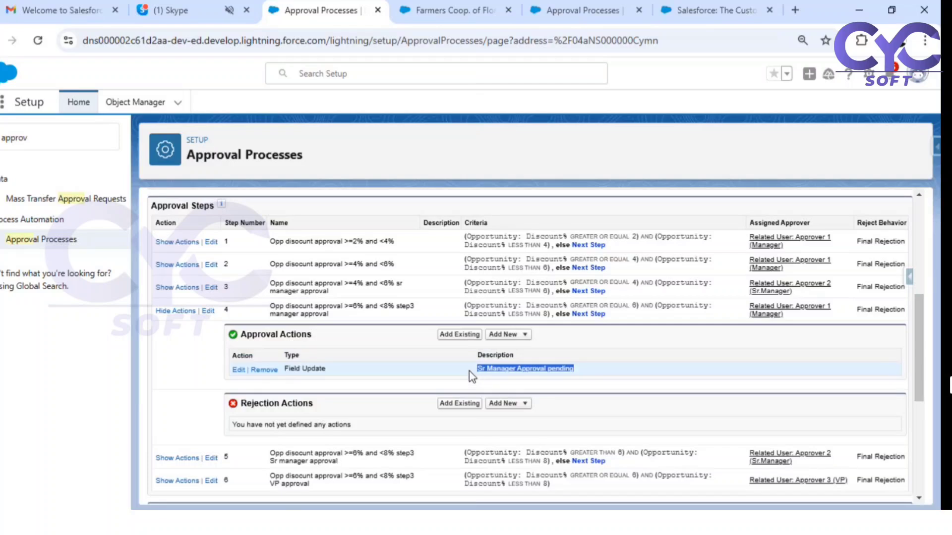
left_click(610, 374)
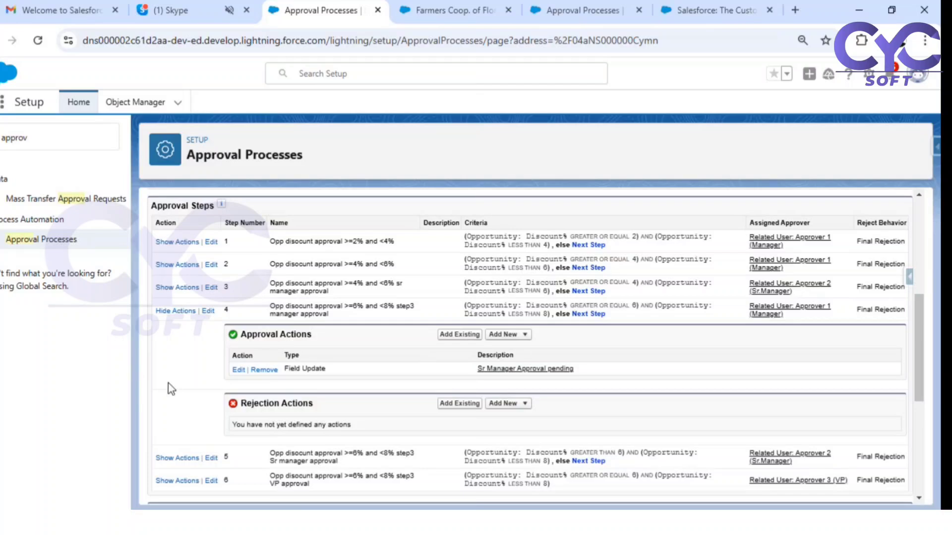
scroll(181, 383, "down", 2)
left_click(181, 387)
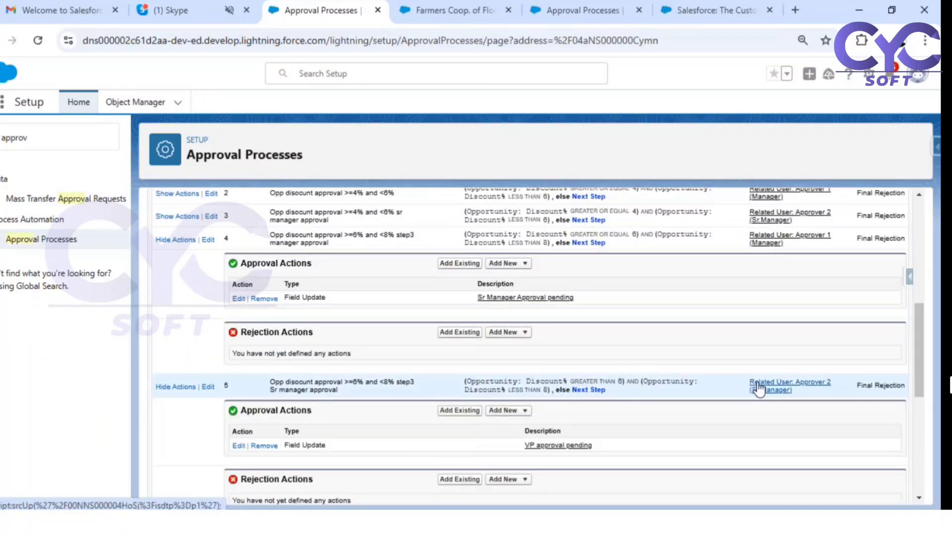
scroll(597, 340, "down", 4)
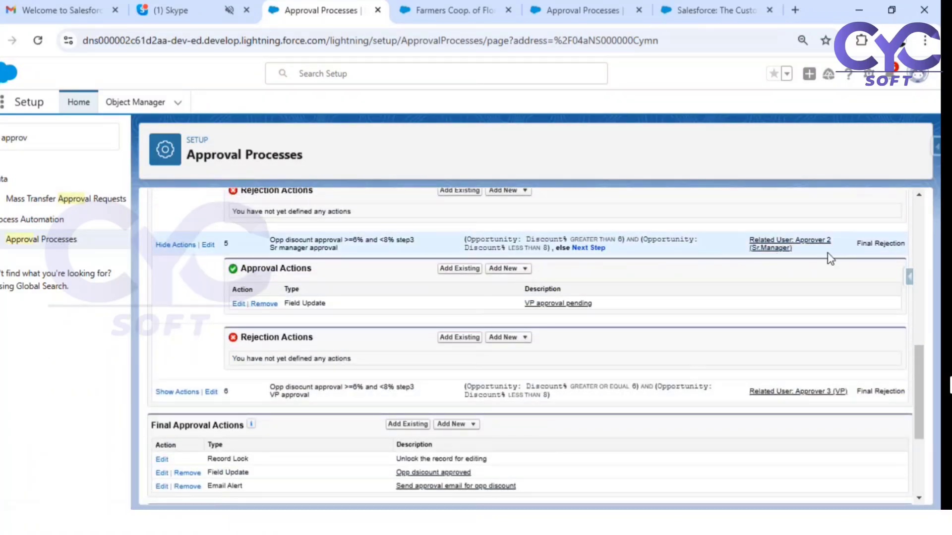
left_click_drag(609, 312, 513, 310)
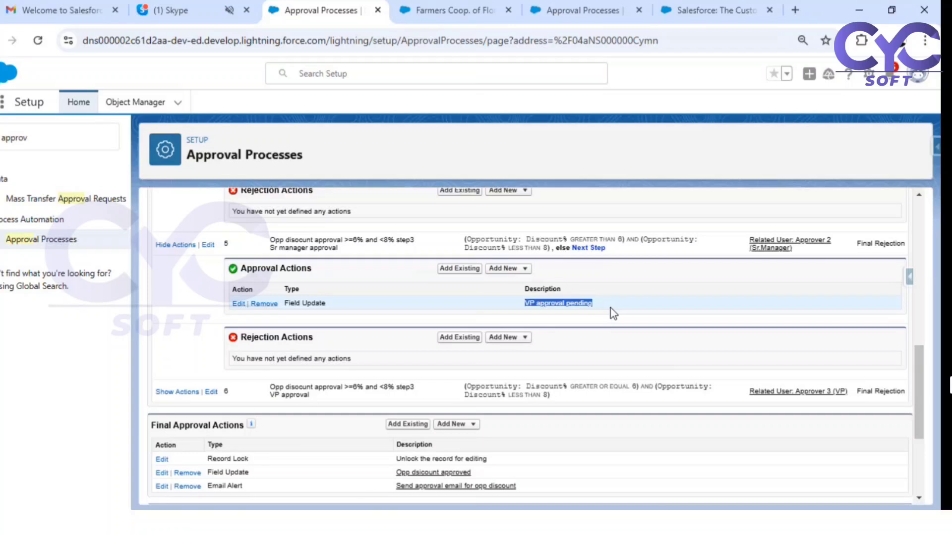
- Expand step 6's actions, confirm none are defined, and collapse them again
left_click(168, 393)
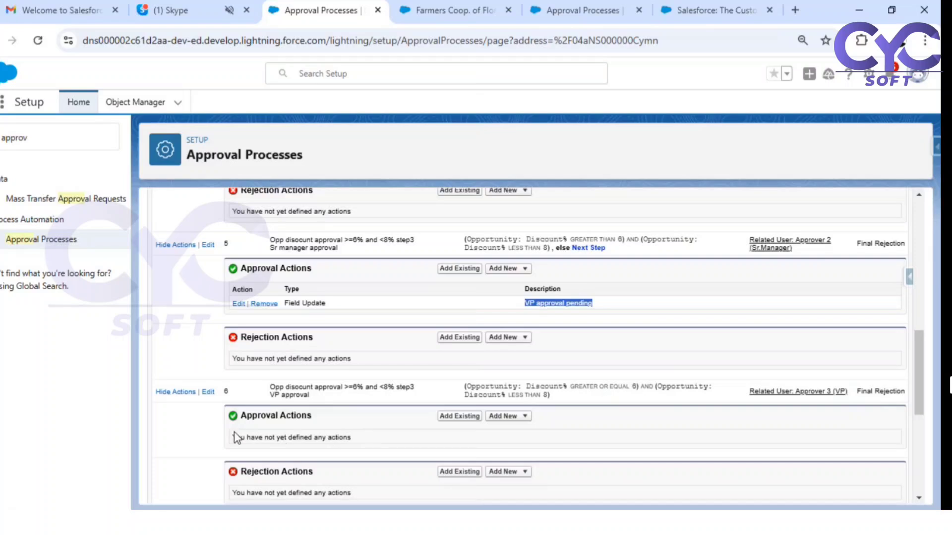
scroll(595, 429, "down", 4)
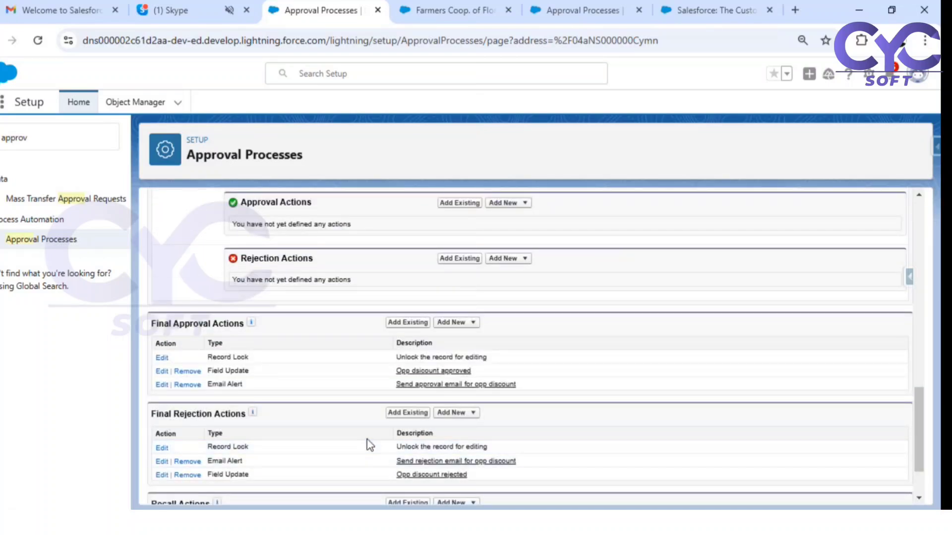
scroll(366, 439, "up", 3)
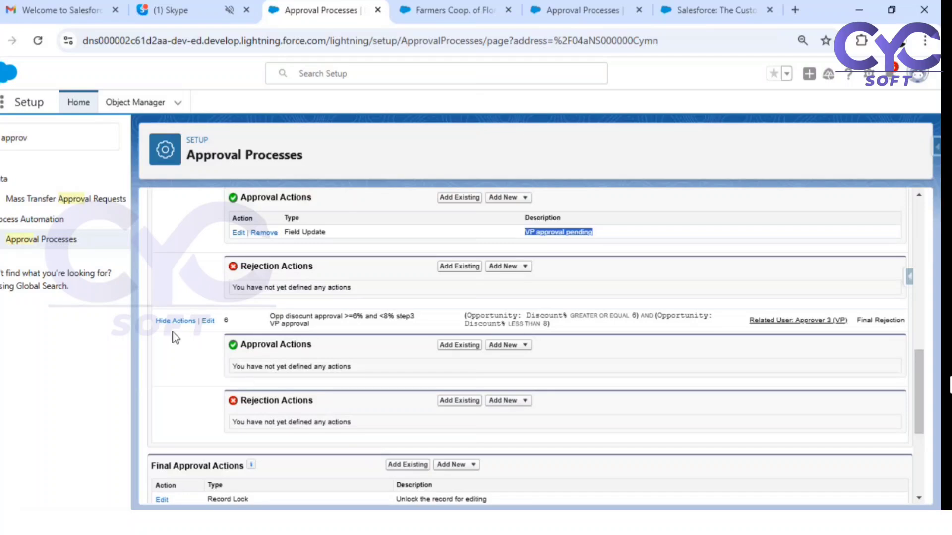
left_click(176, 320)
scroll(169, 278, "up", 5)
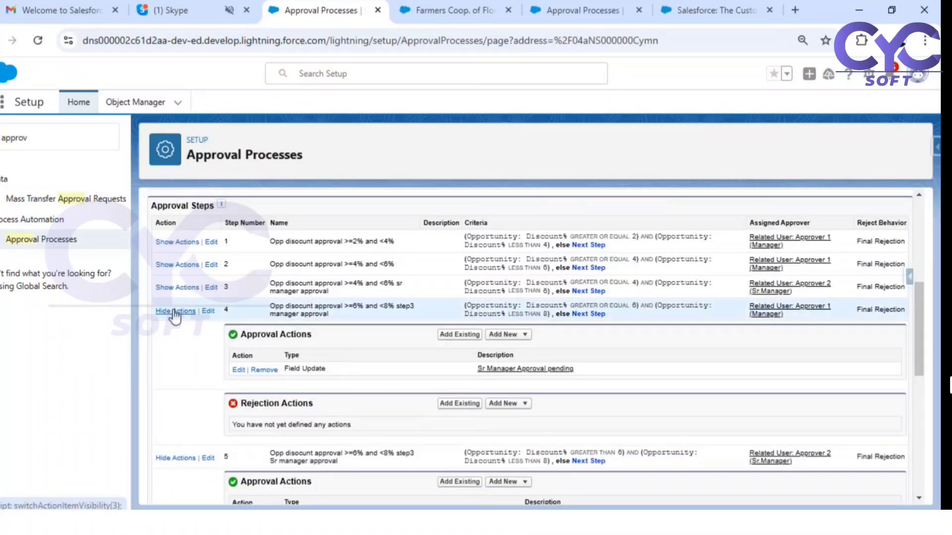
left_click(176, 312)
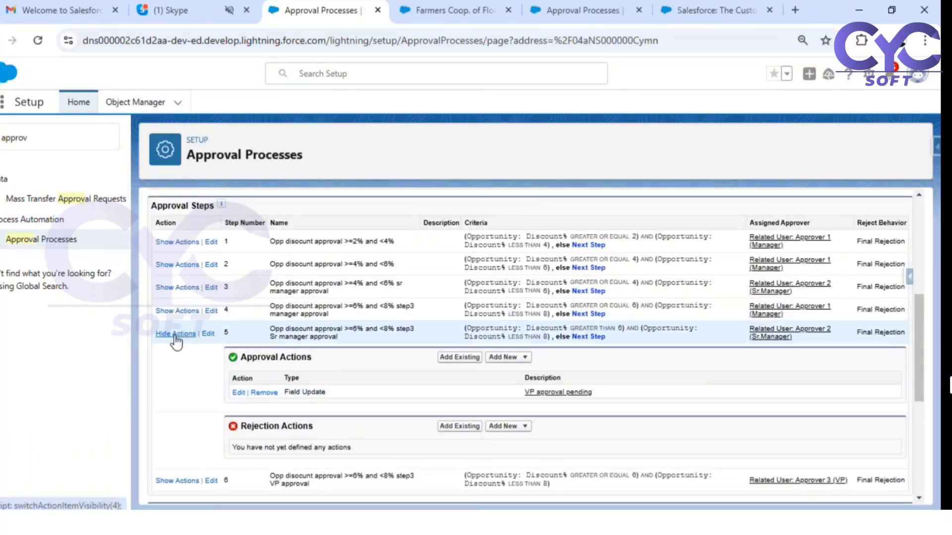
left_click(176, 333)
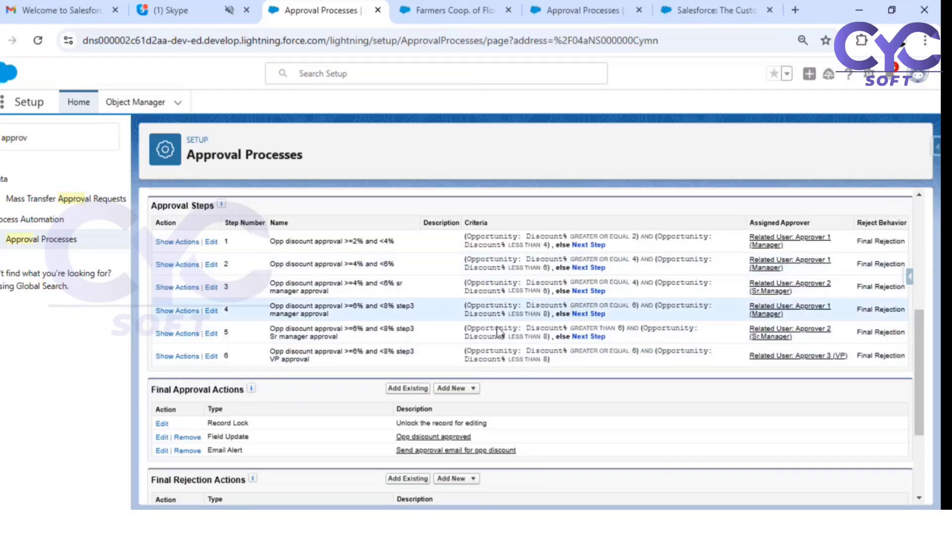
left_click(161, 265)
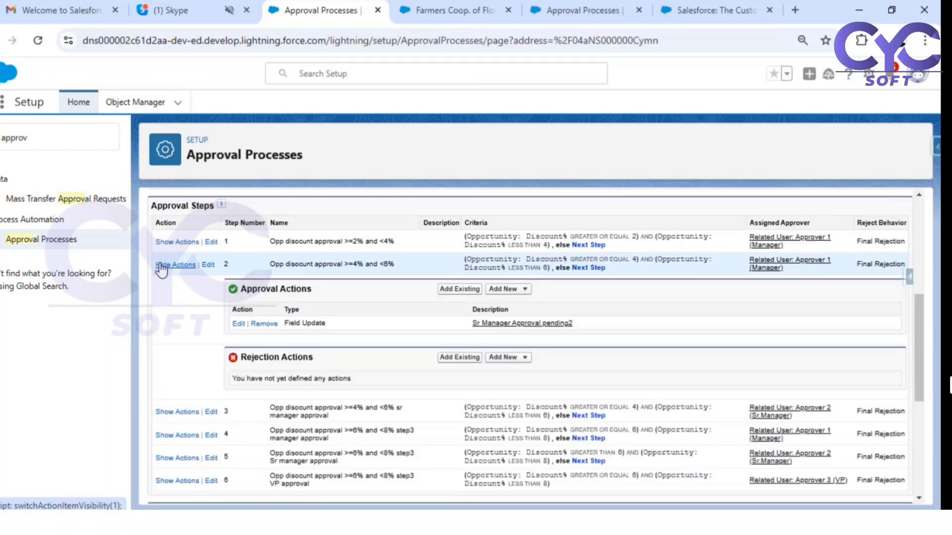
left_click(176, 265)
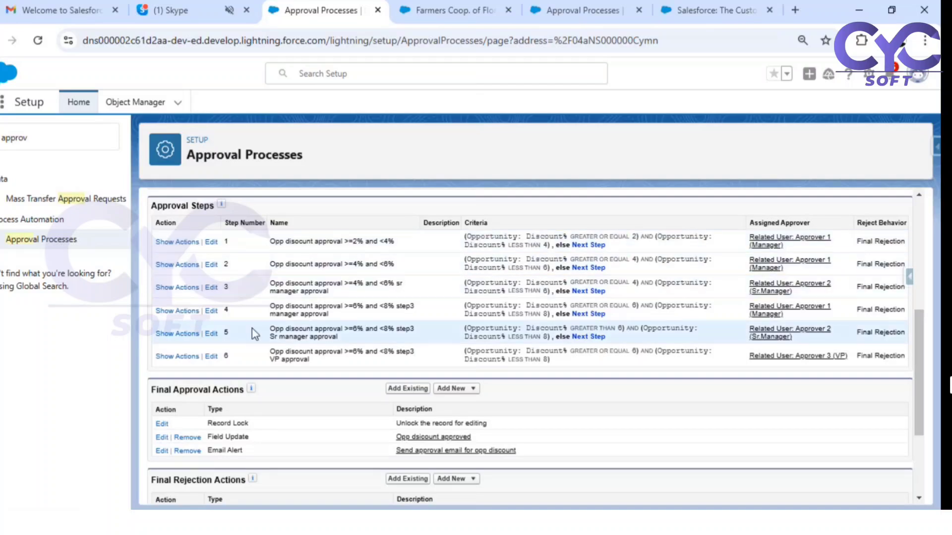
scroll(565, 321, "up", 2)
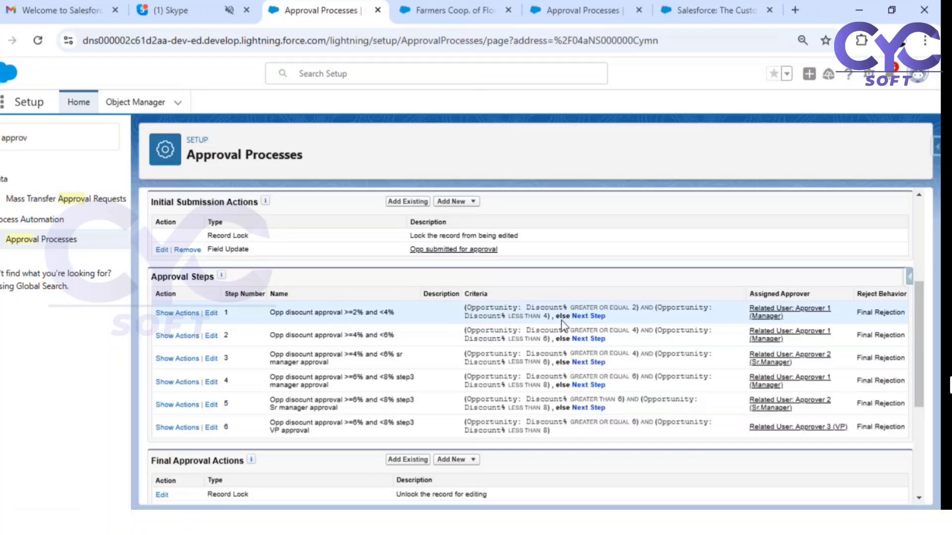
scroll(561, 321, "up", 5)
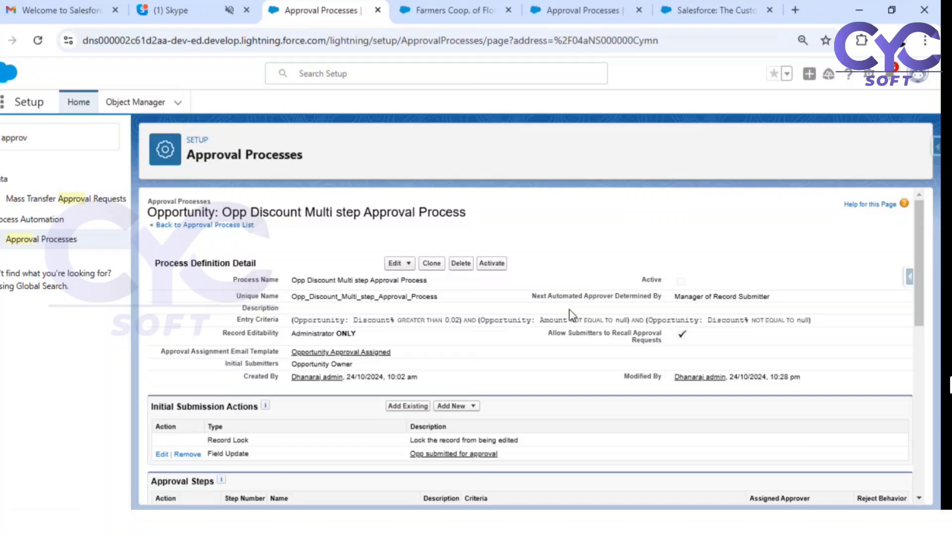
- Deactivate Proces3, activate Opp Discount Multi step Approval Process, and return to the Farmers Coop. opportunity
left_click(575, 11)
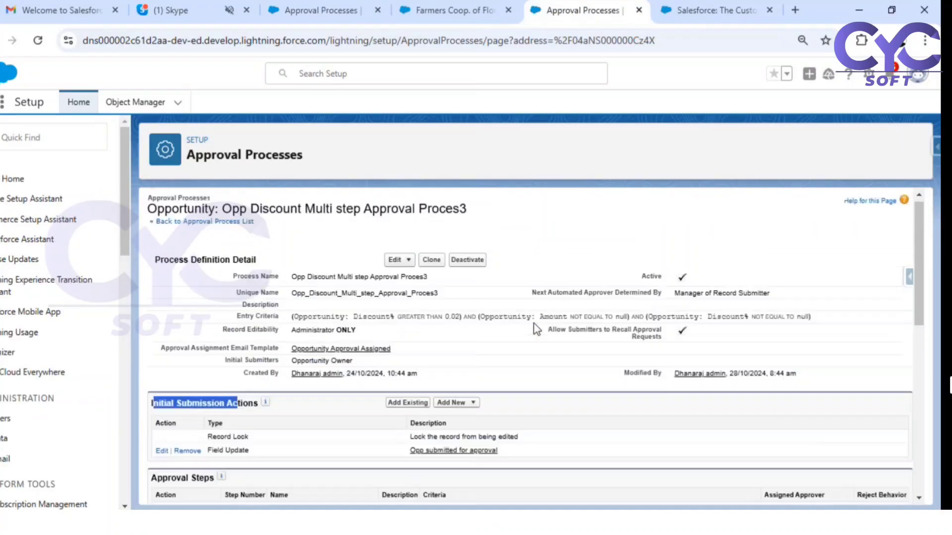
left_click(472, 268)
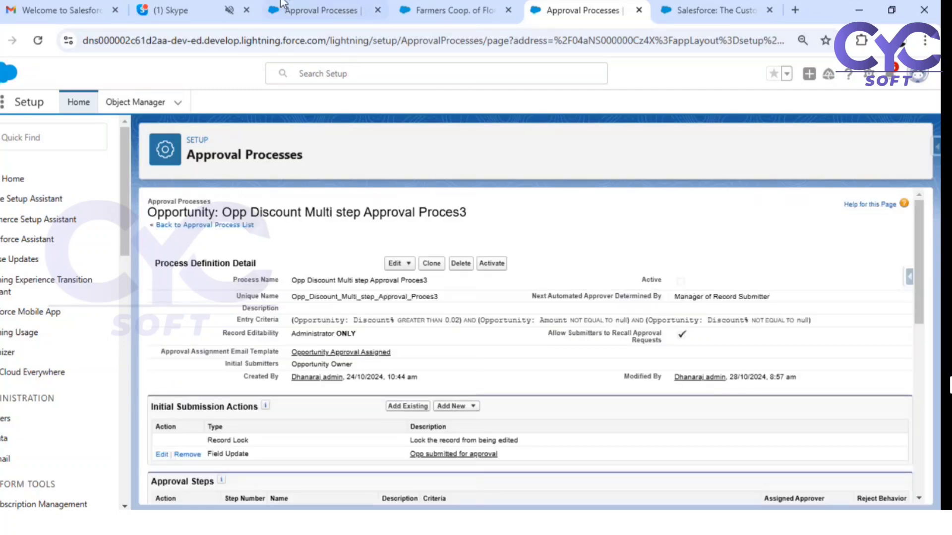
left_click(308, 10)
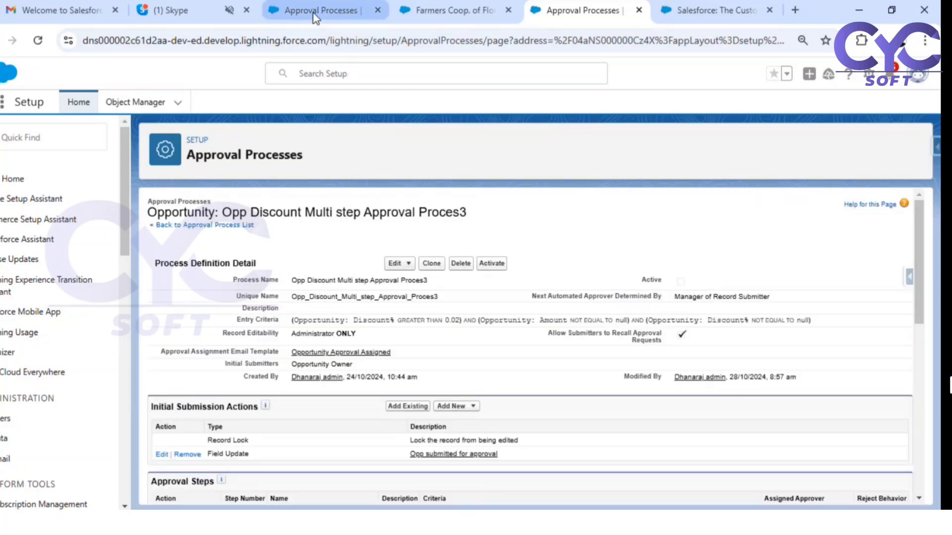
left_click(492, 267)
left_click(519, 176)
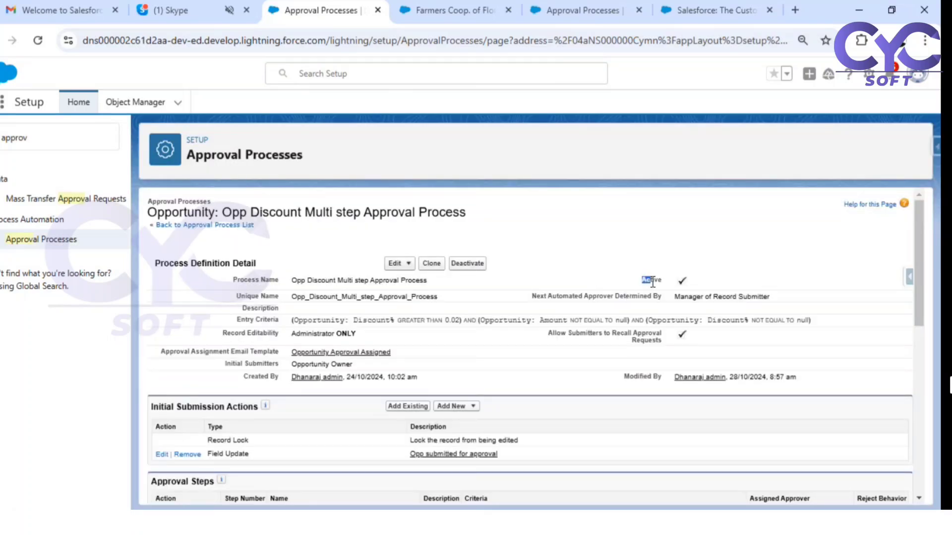
left_click(446, 10)
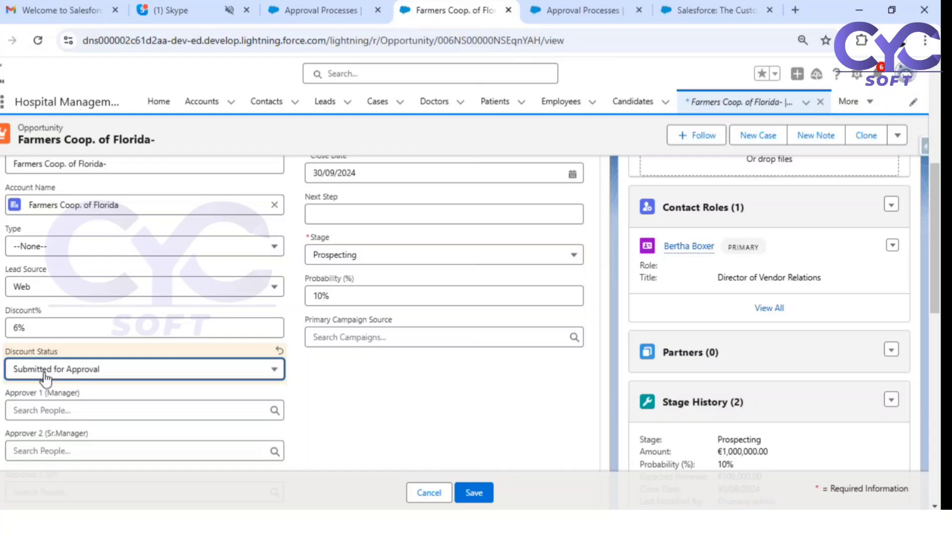
- Set the Farmers Coop. of Florida- Discount Status to --None-- and Discount% to 3, and save
left_click(97, 377)
scroll(68, 223, "up", 5)
scroll(60, 277, "down", 2)
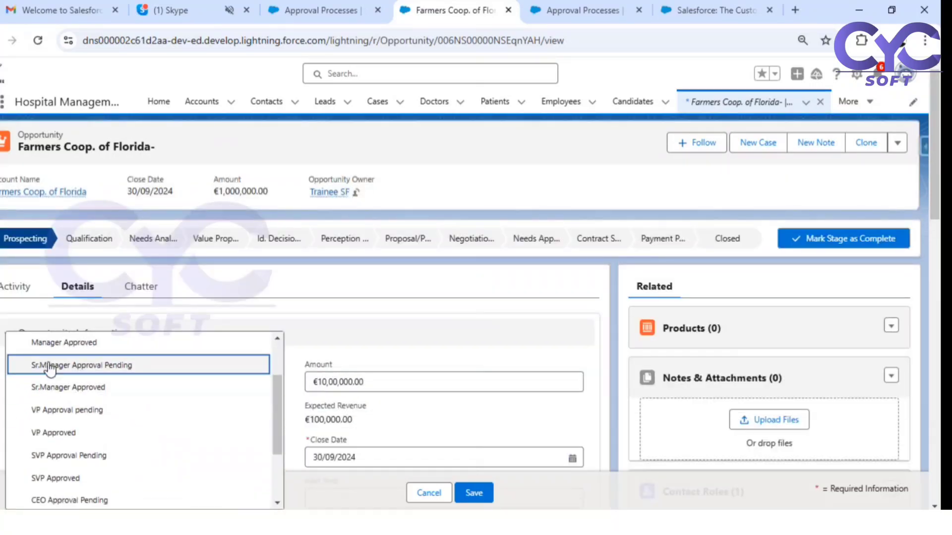
scroll(76, 349, "up", 3)
left_click(60, 352)
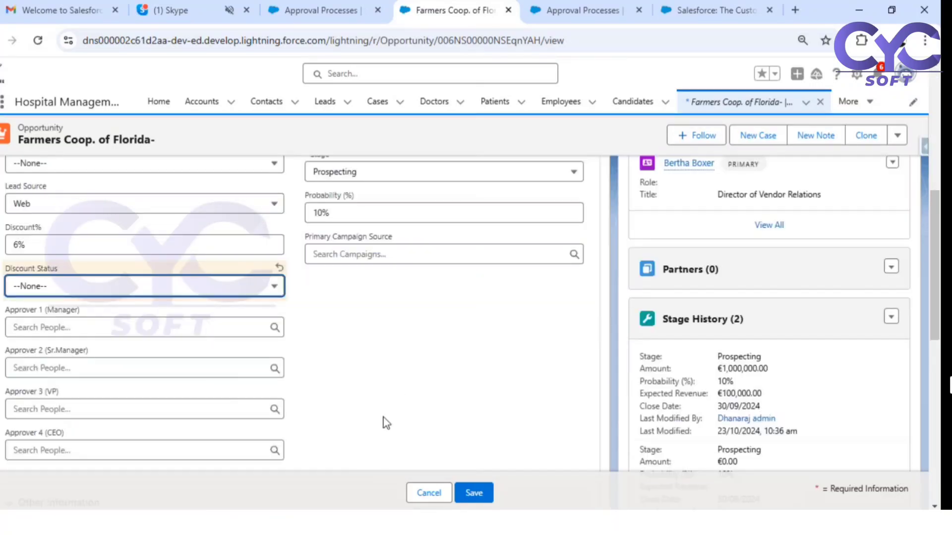
left_click(29, 246)
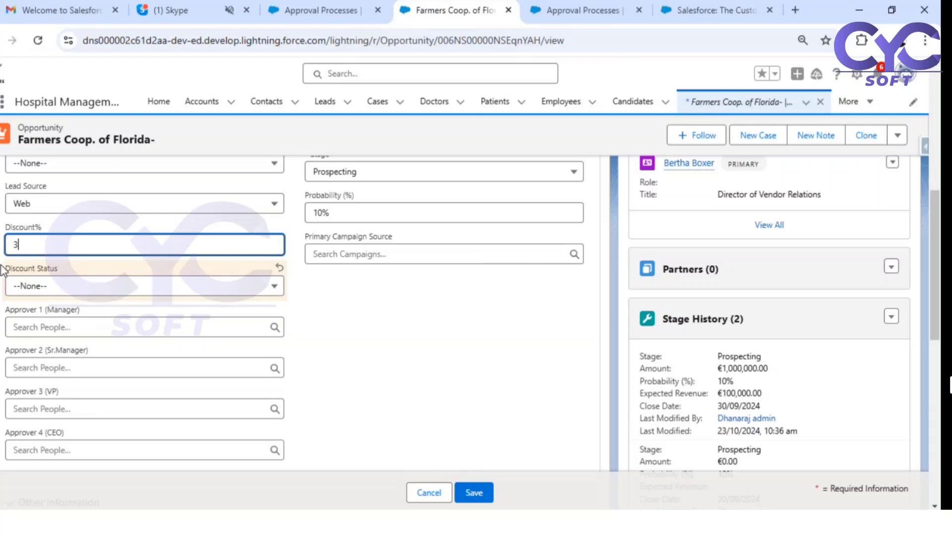
left_click(481, 495)
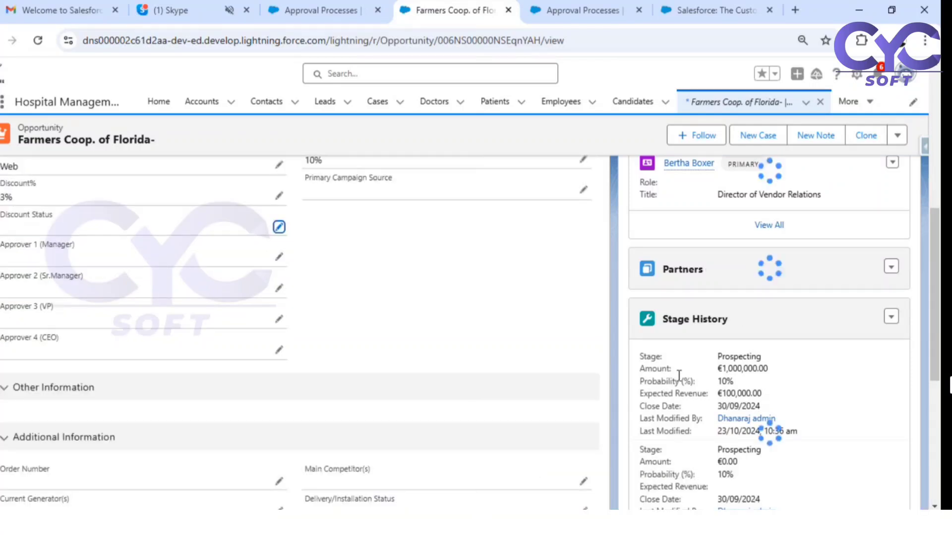
scroll(781, 385, "up", 10)
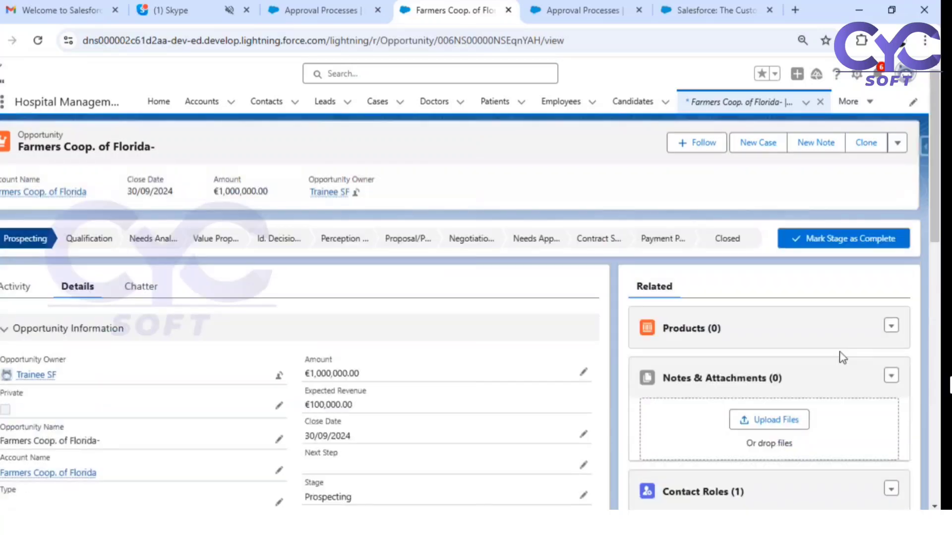
- Try submitting for approval, dismiss the missing Approver 1 (Manager) error, and open recently viewed Opportunities
left_click(897, 143)
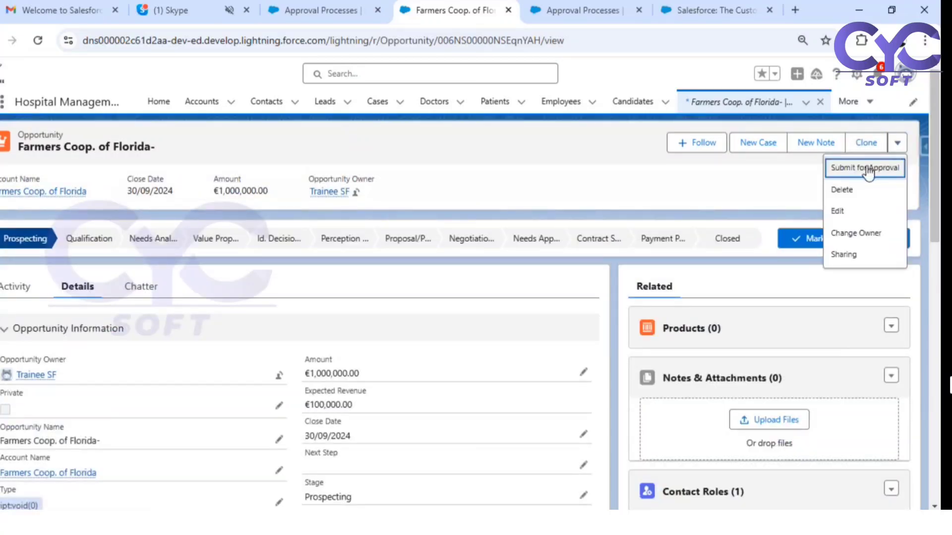
left_click(869, 173)
left_click(625, 392)
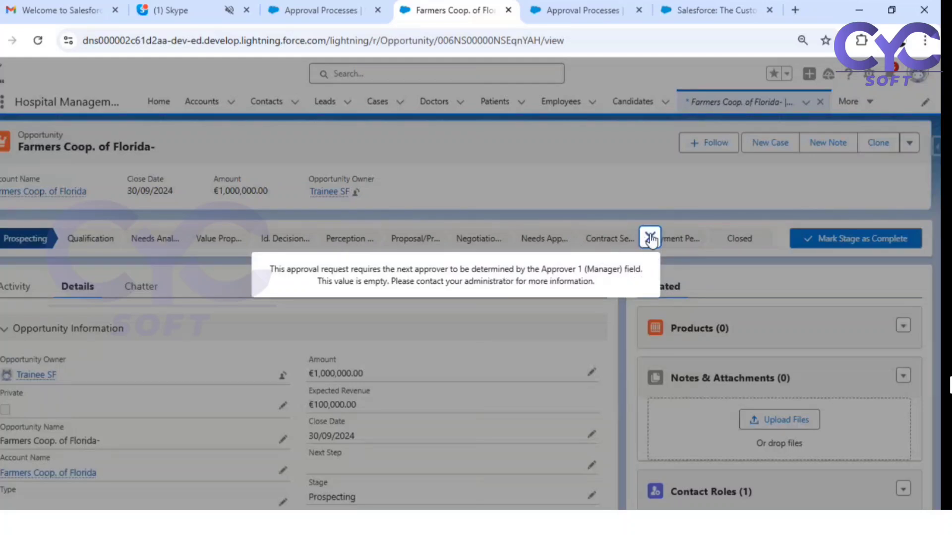
left_click(650, 238)
scroll(352, 335, "down", 6)
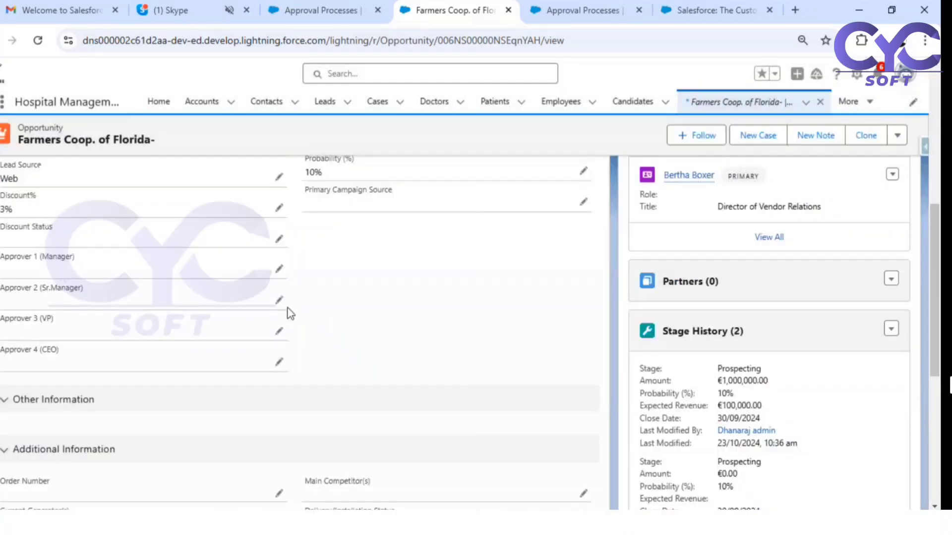
scroll(733, 407, "down", 3)
scroll(542, 361, "up", 10)
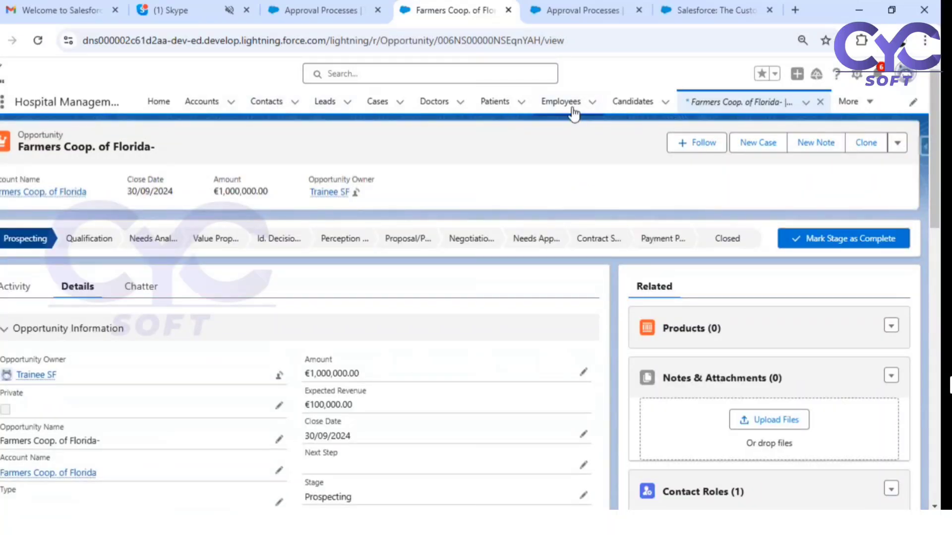
left_click(714, 102)
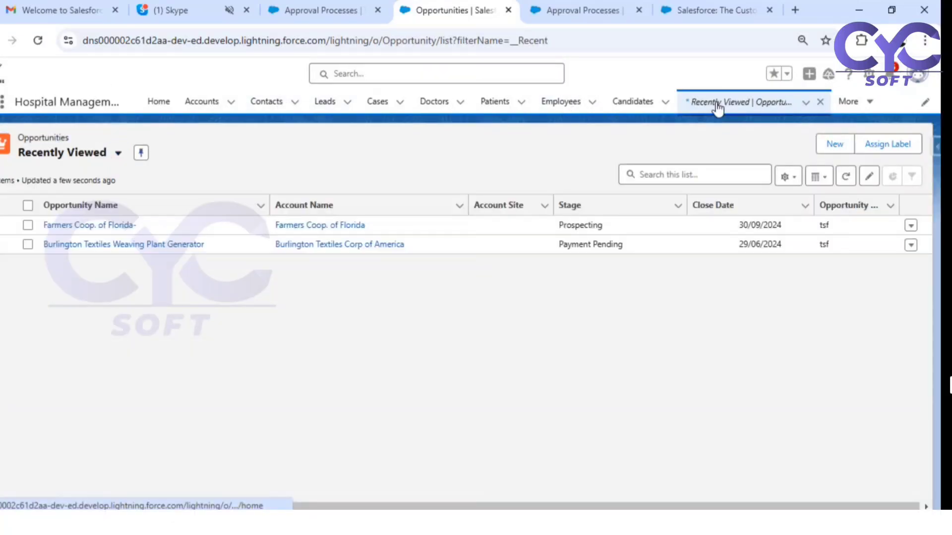
- Switch the Opportunities list view from Recently Viewed to All Opportunities
left_click(86, 156)
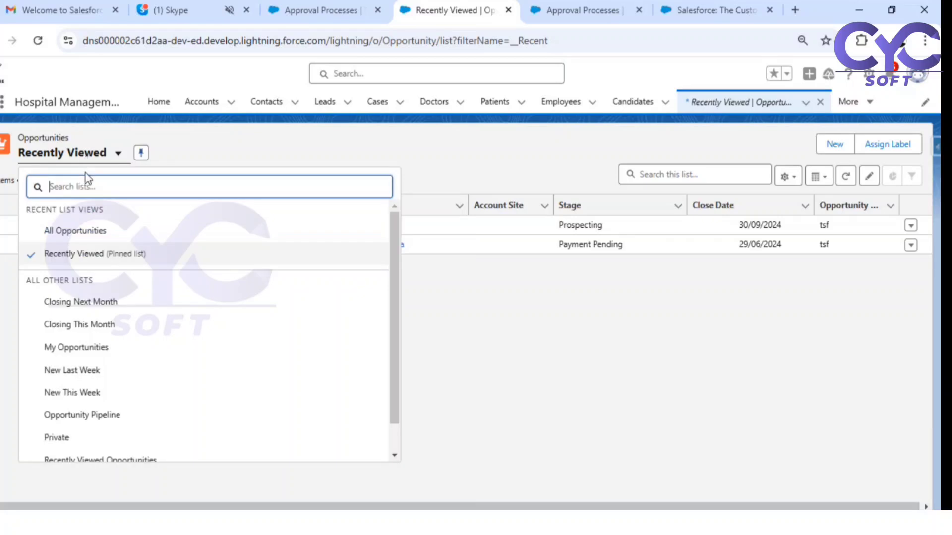
left_click(82, 233)
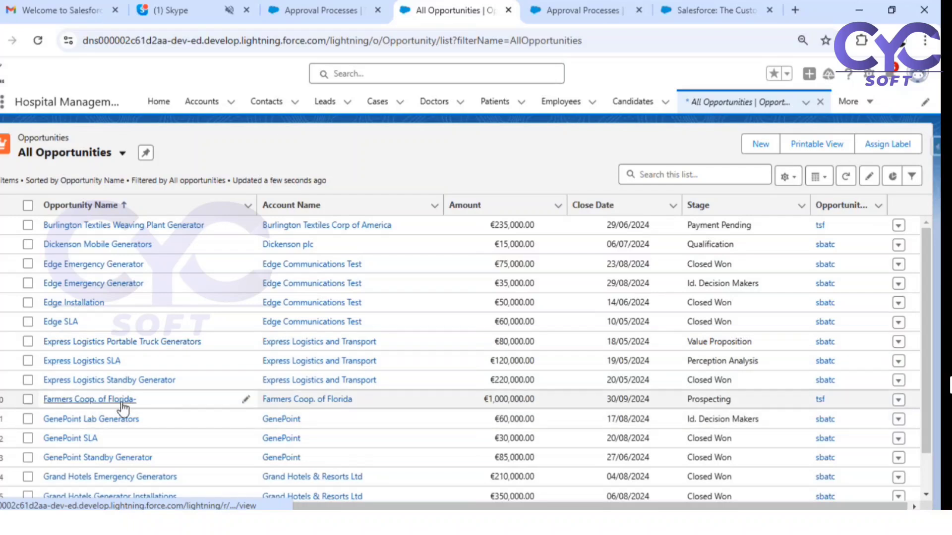
- Open the €35,000 Edge Emergency Generator opportunity and save its Discount% as 3
left_click(104, 285)
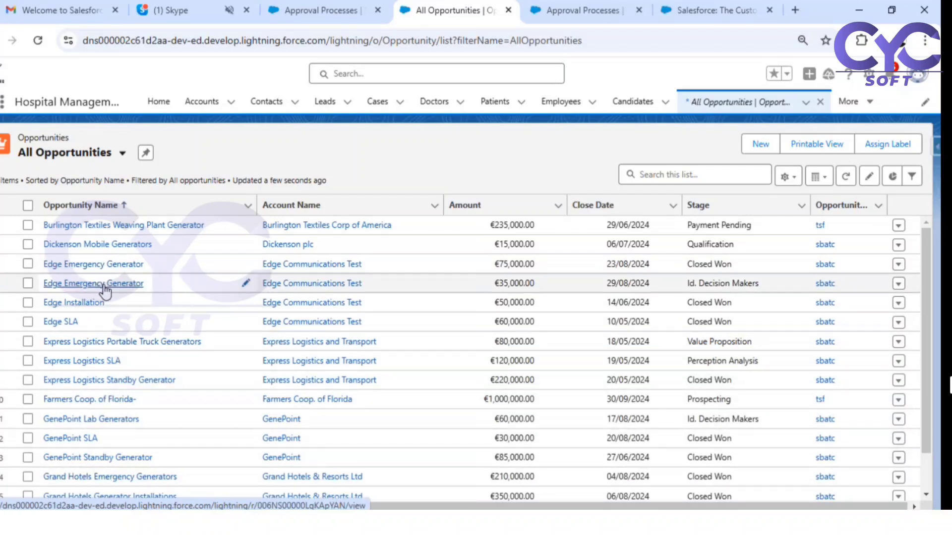
left_click(79, 287)
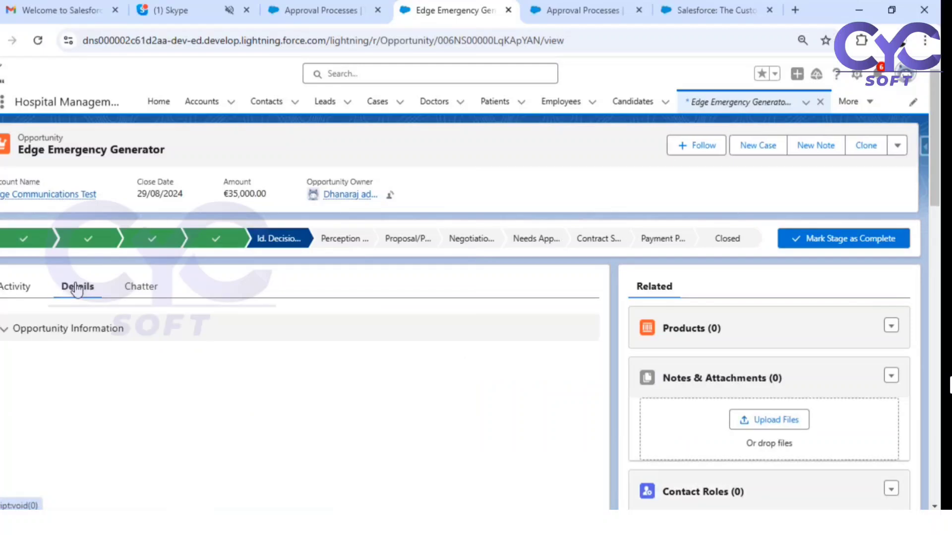
scroll(372, 391, "down", 4)
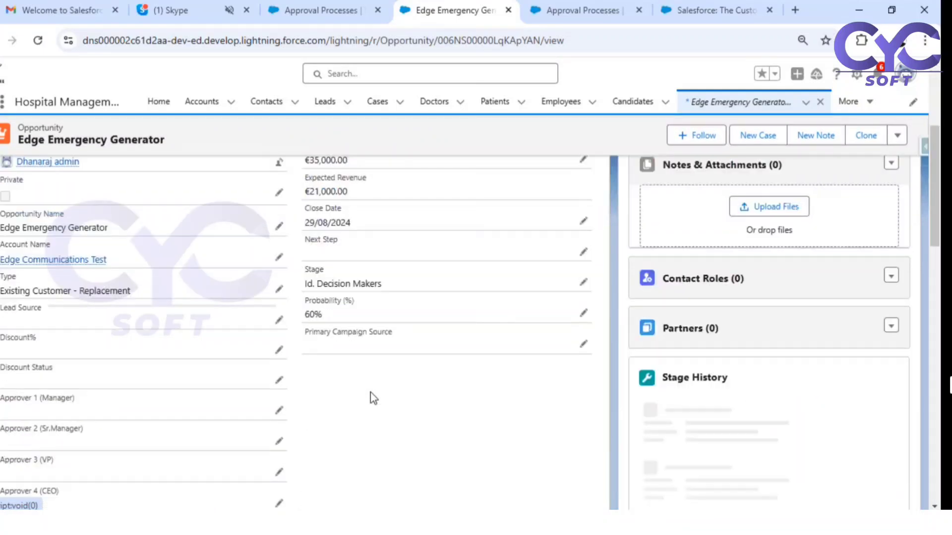
scroll(348, 316, "up", 3)
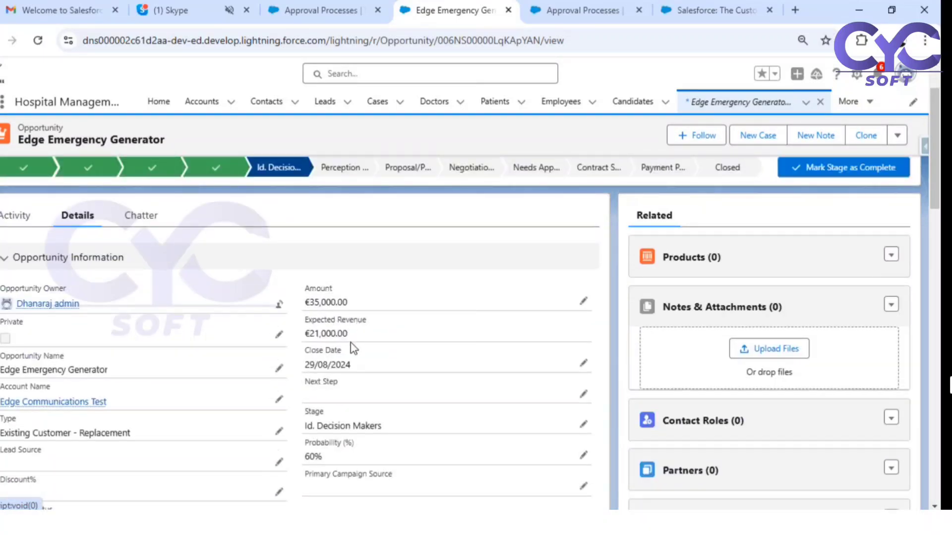
scroll(124, 372, "down", 3)
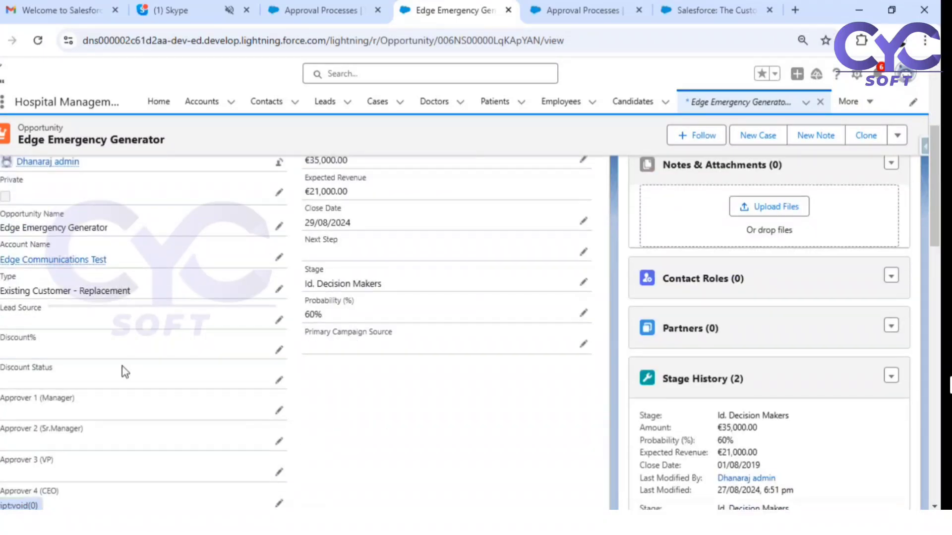
left_click(279, 351)
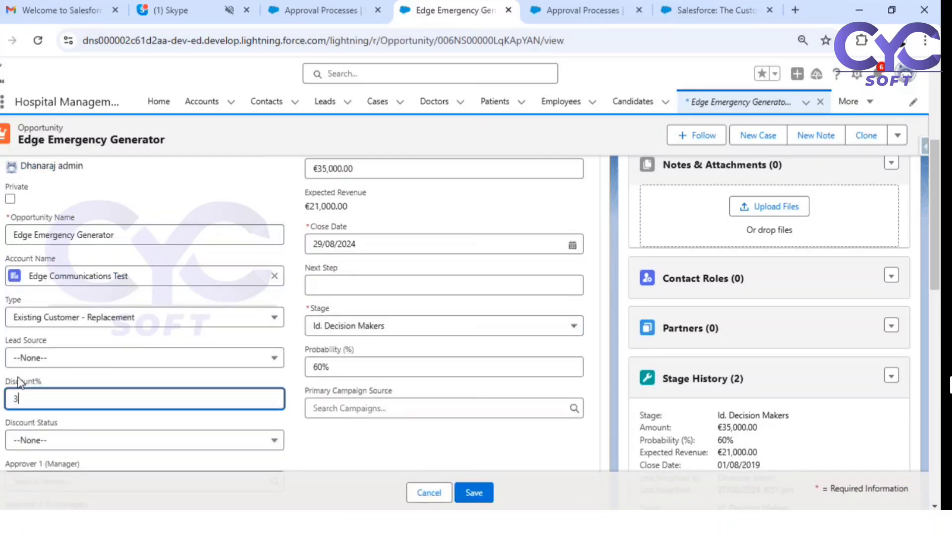
left_click(472, 493)
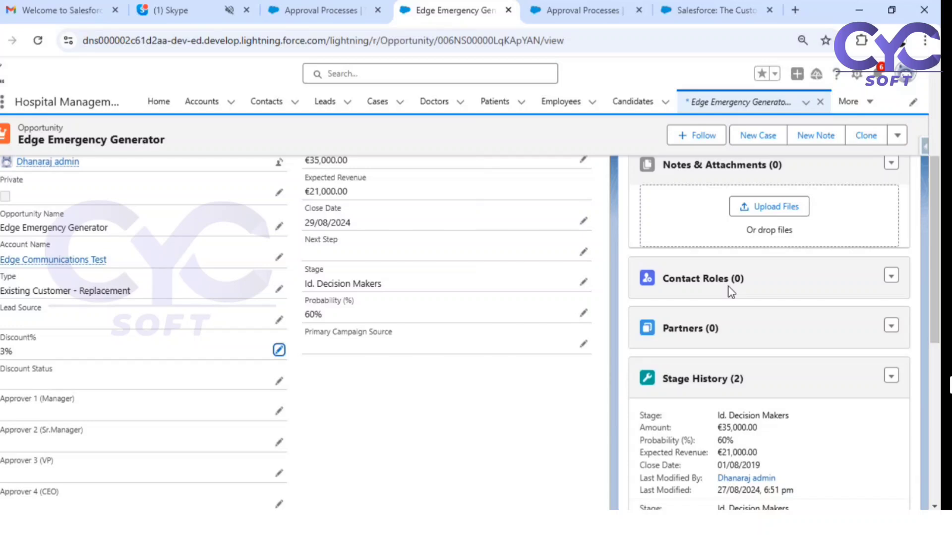
- Attempt to submit Edge Emergency Generator for approval and dismiss the missing-approver error
left_click(897, 136)
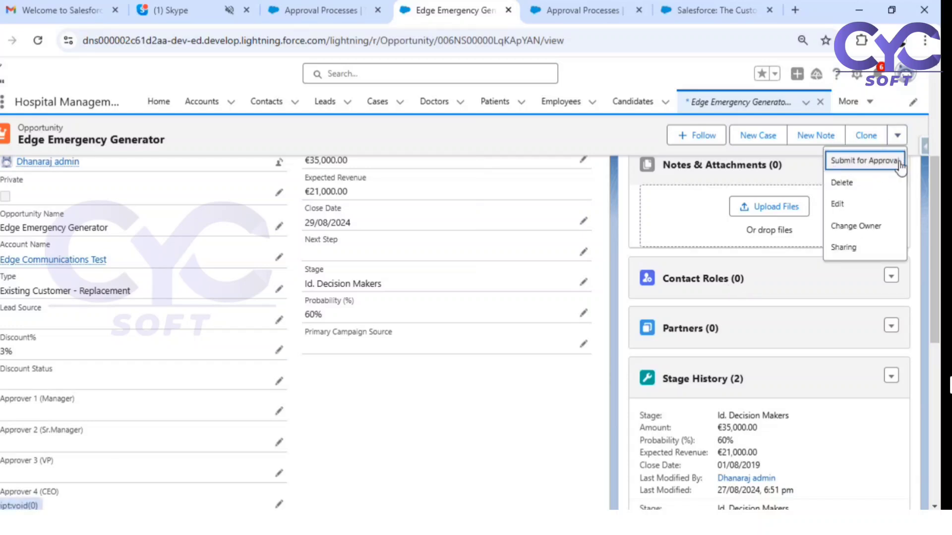
left_click(865, 164)
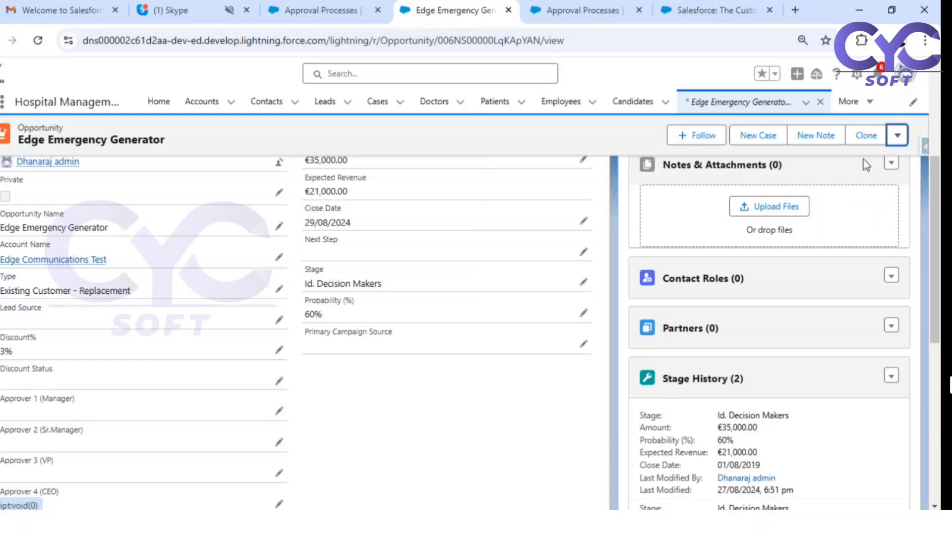
left_click(615, 389)
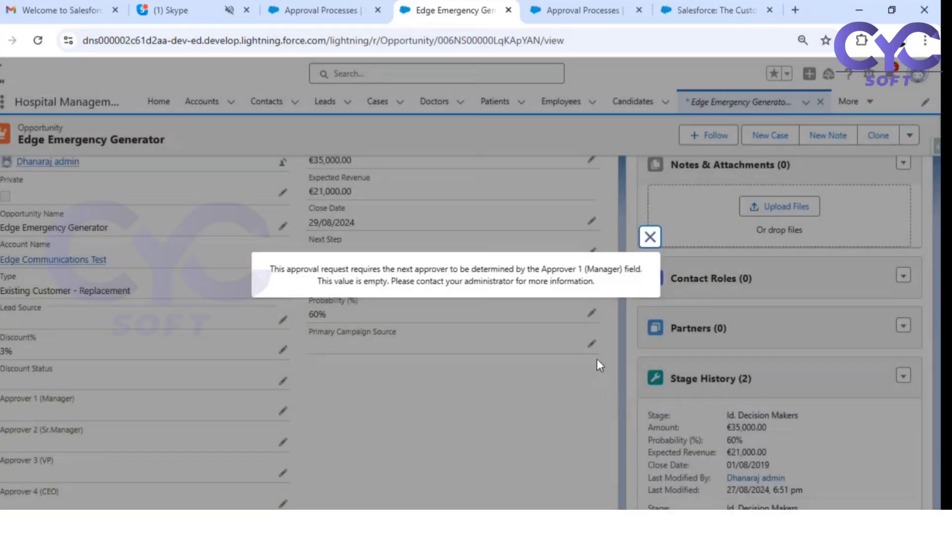
left_click(650, 236)
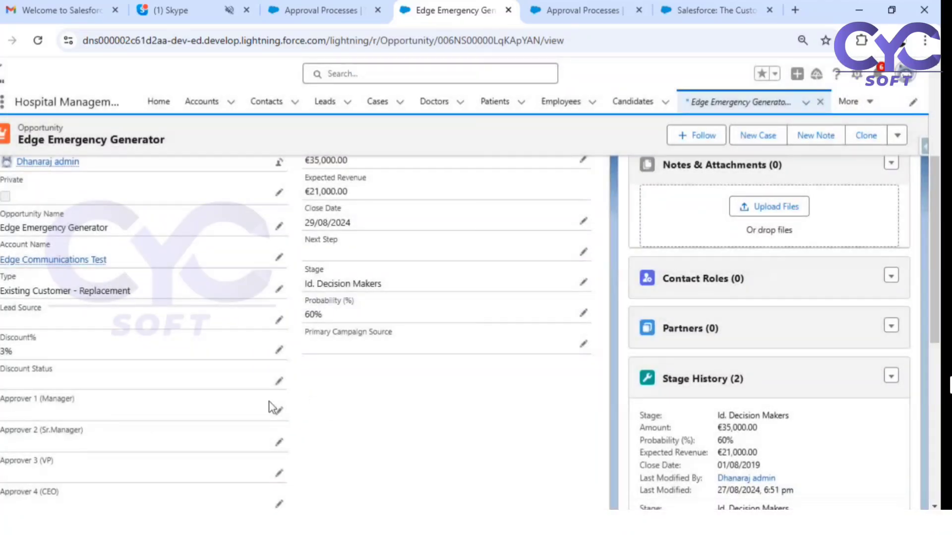
- Assign users to Approver 1–4 (Manager, Sr.Manager, VP, CEO) from Recent People and save
left_click(277, 409)
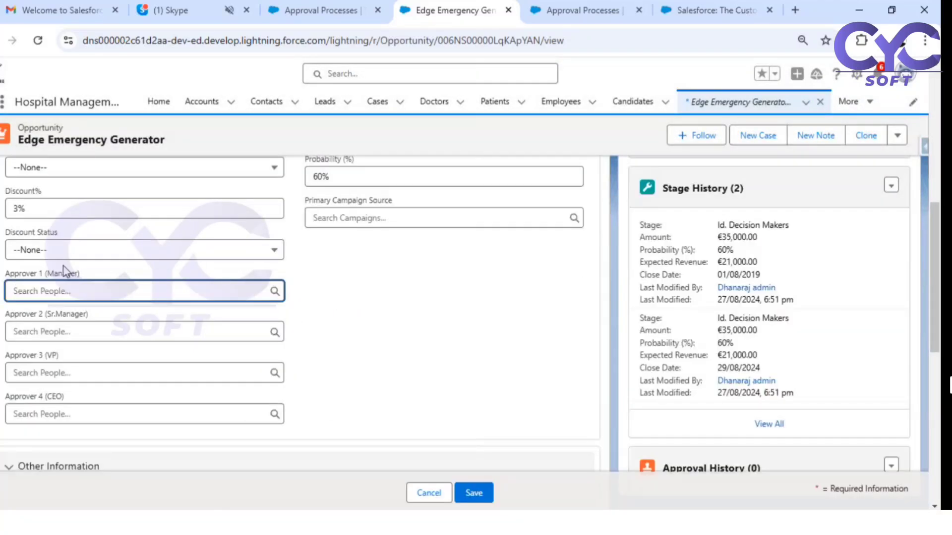
left_click(69, 290)
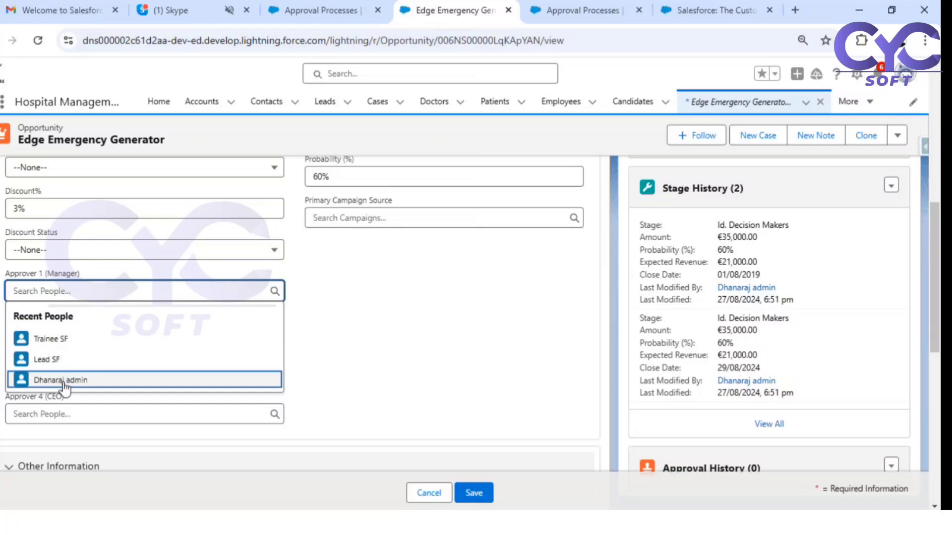
left_click(64, 381)
left_click(255, 331)
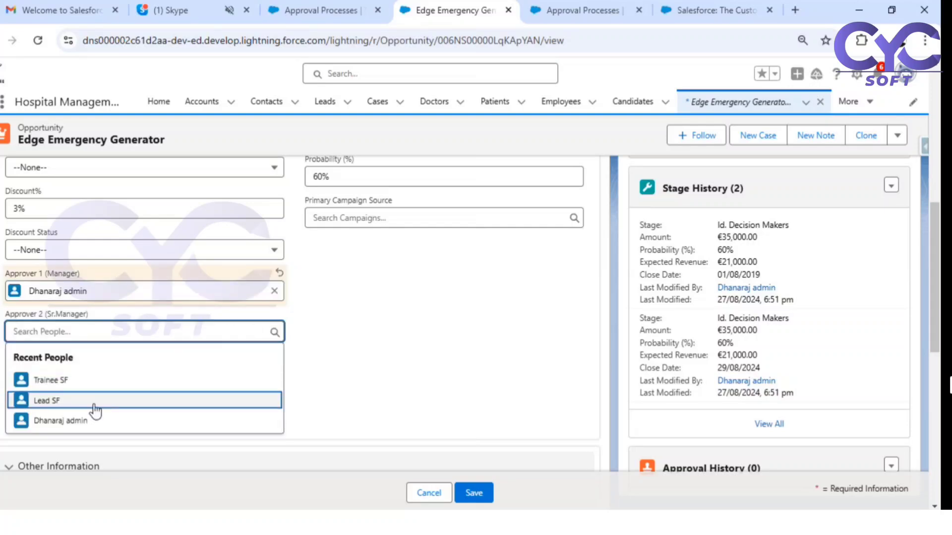
left_click(94, 382)
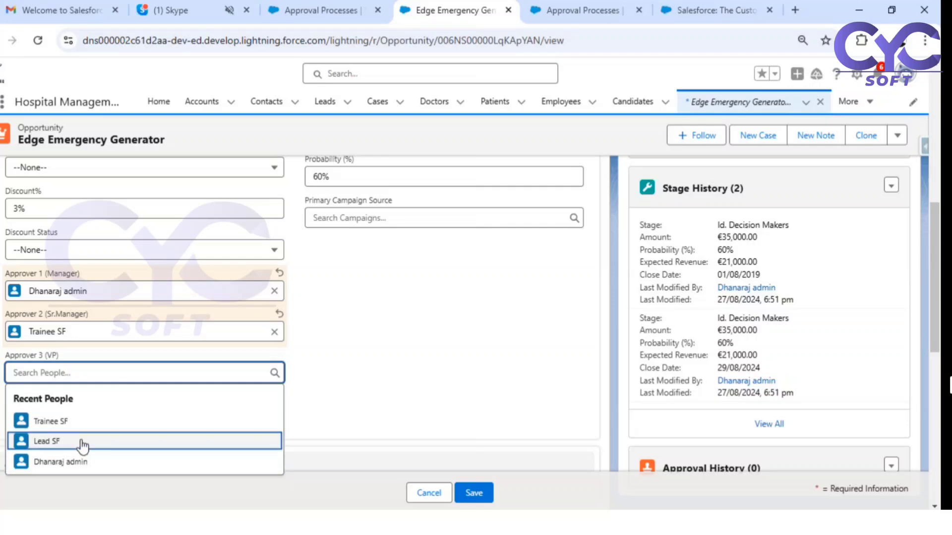
left_click(67, 459)
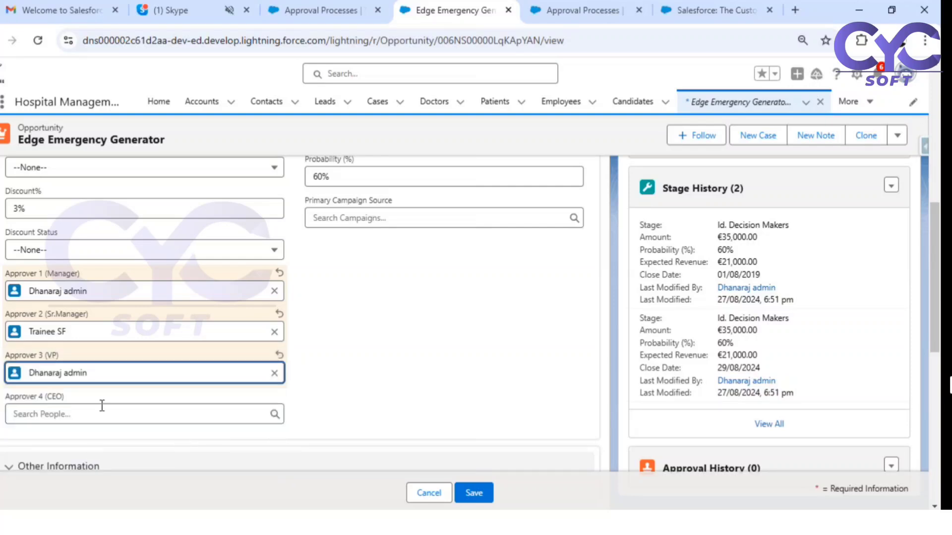
left_click(87, 413)
left_click(94, 374)
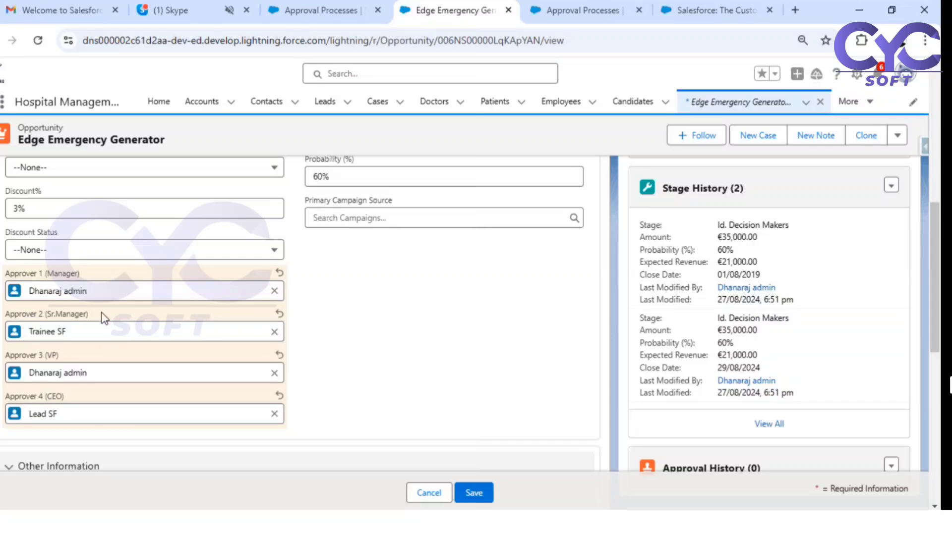
left_click(474, 494)
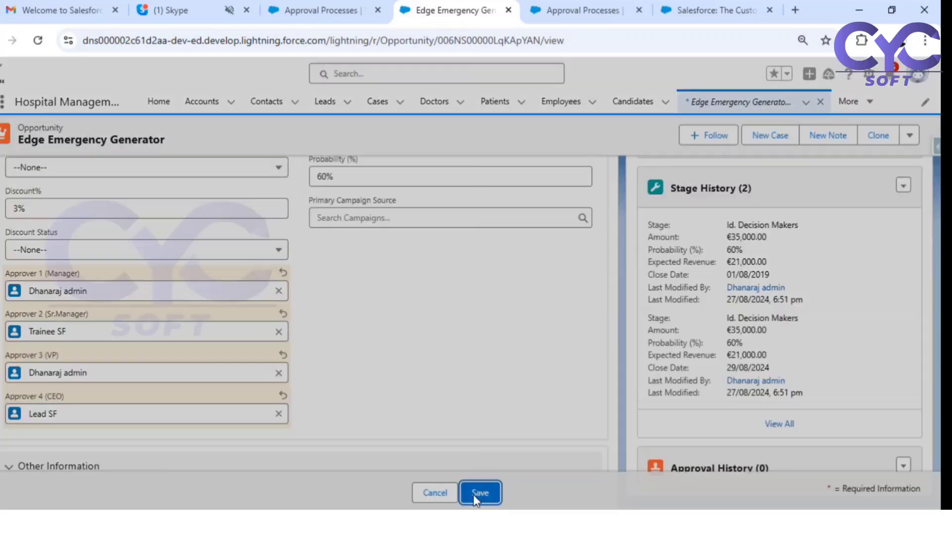
scroll(386, 404, "up", 3)
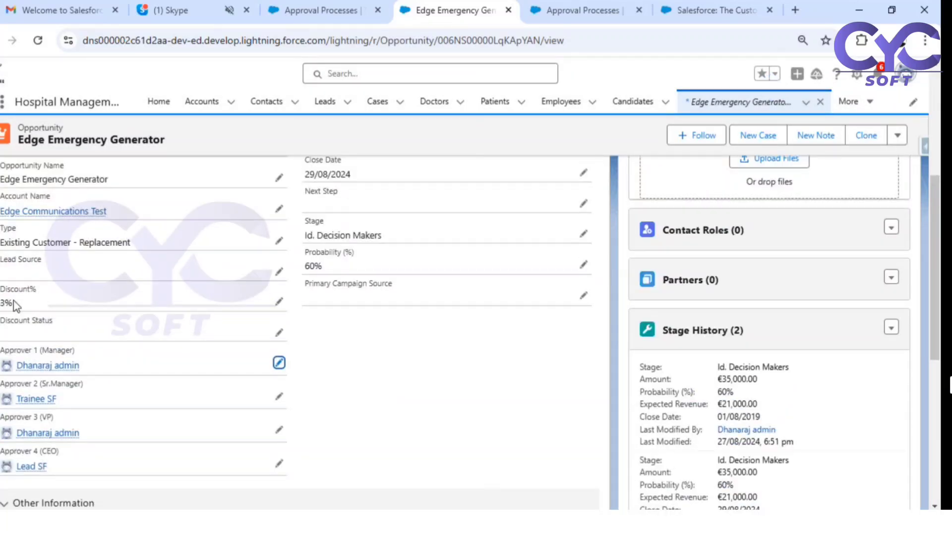
- Submit the Edge Emergency Generator opportunity for approval
scroll(782, 298, "up", 4)
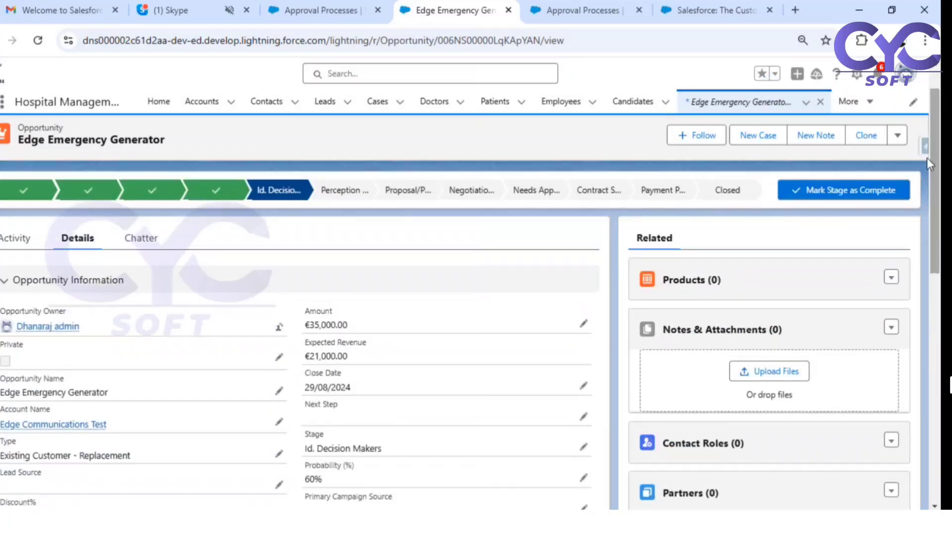
left_click(899, 141)
left_click(864, 163)
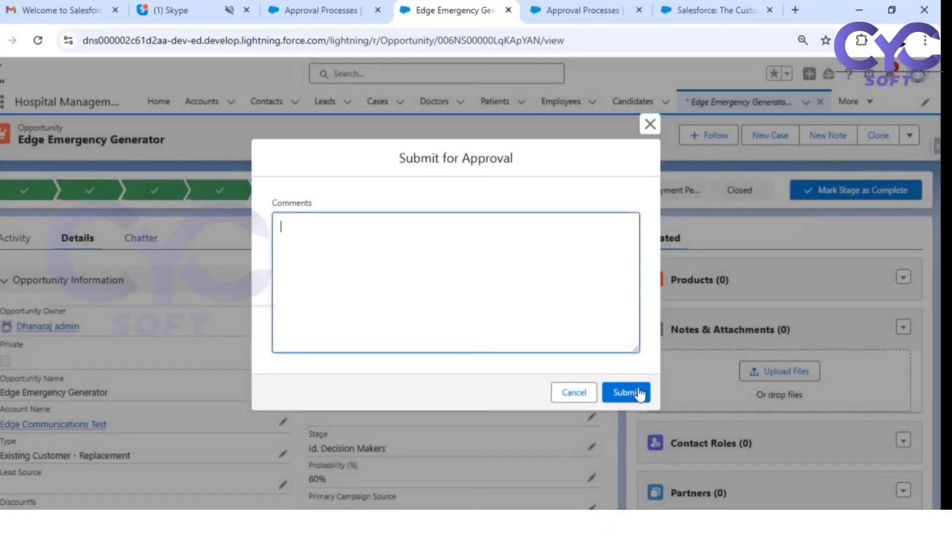
left_click(639, 392)
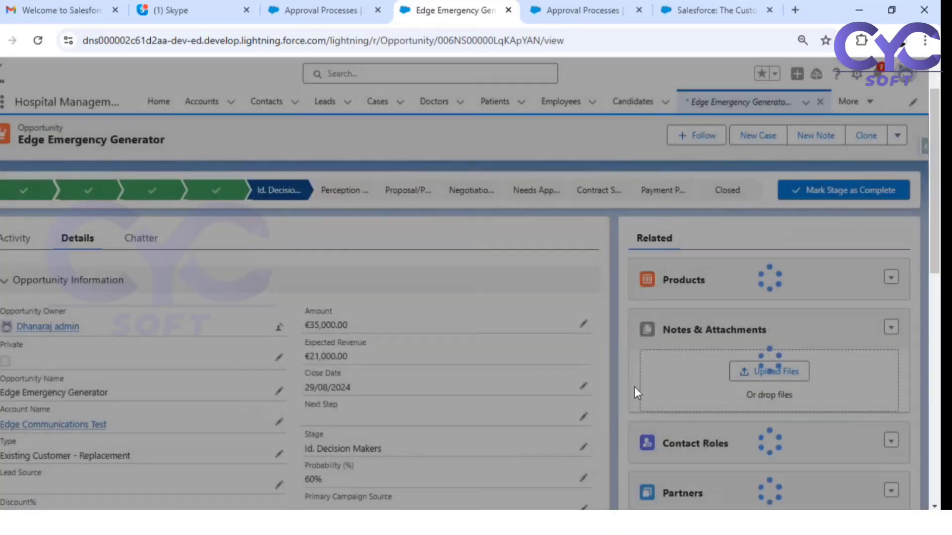
- Check Approval History: request Submitted, with step 'Opp disocunt approval >=2% and <4%' pending
scroll(630, 363, "down", 3)
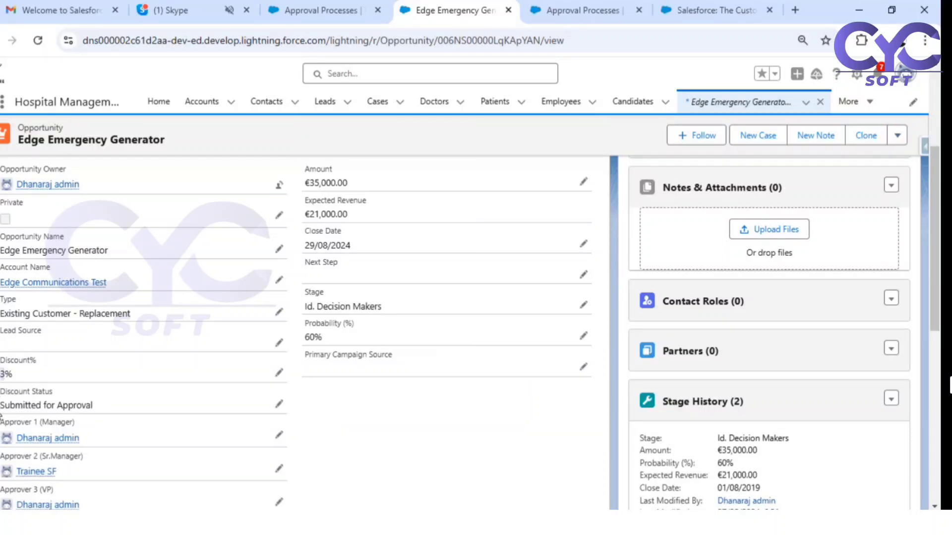
scroll(751, 342, "down", 5)
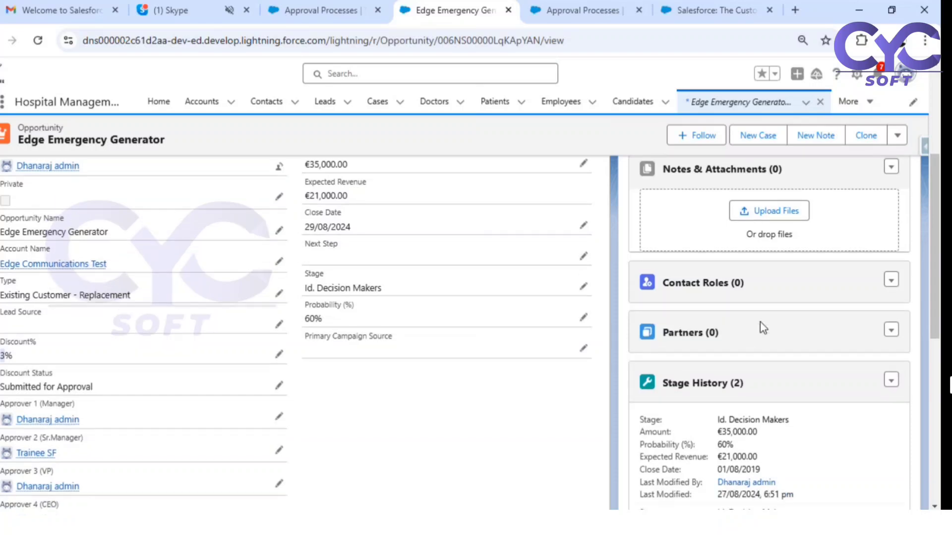
scroll(757, 342, "down", 3)
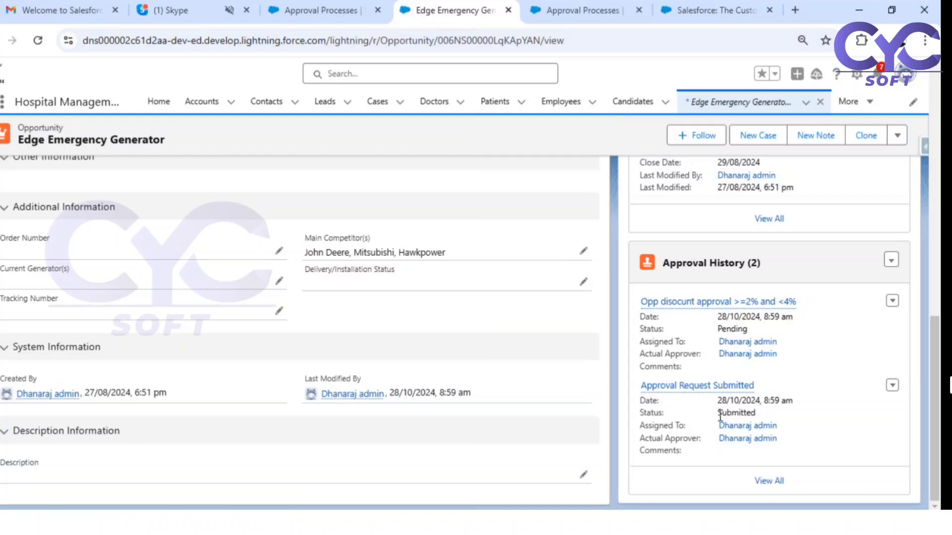
left_click_drag(717, 415, 748, 418)
scroll(168, 369, "up", 5)
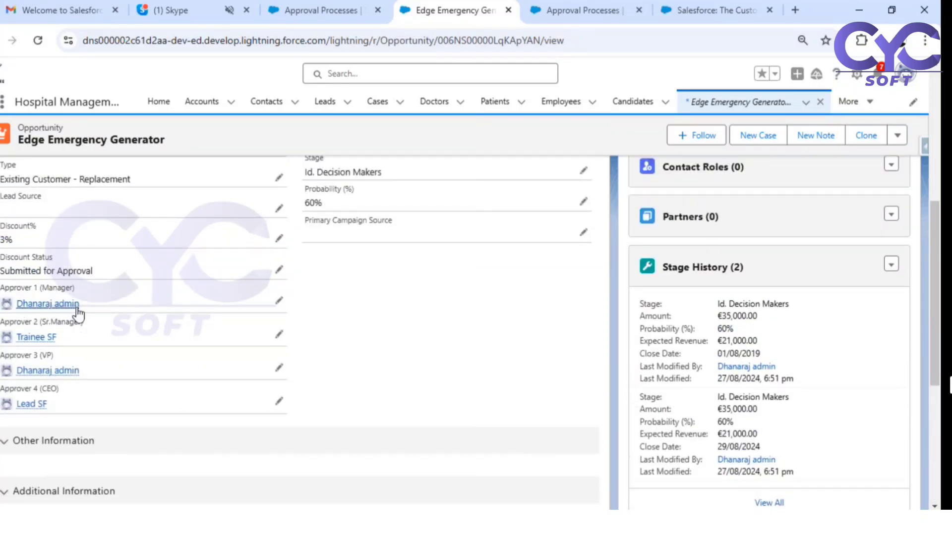
scroll(638, 418, "down", 4)
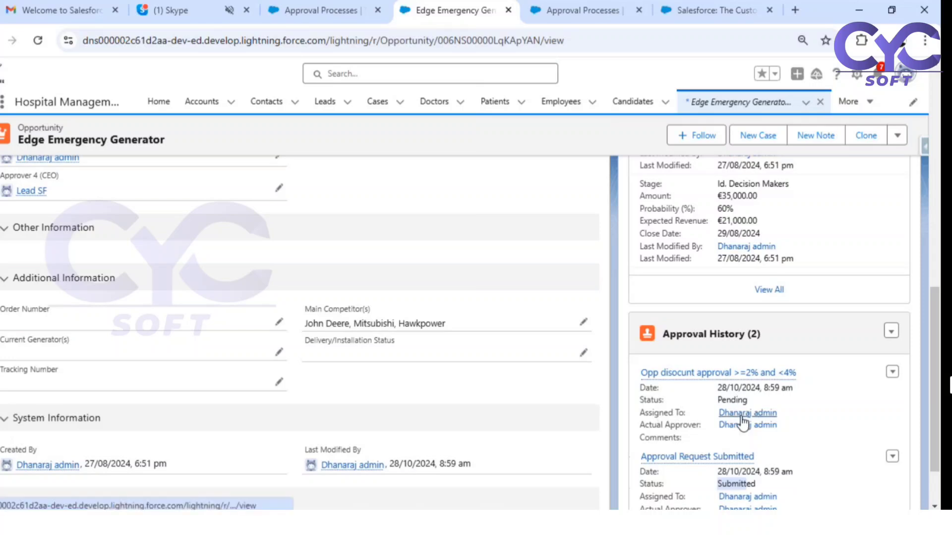
- Approve the pending discount approval request from Approval History
left_click(706, 376)
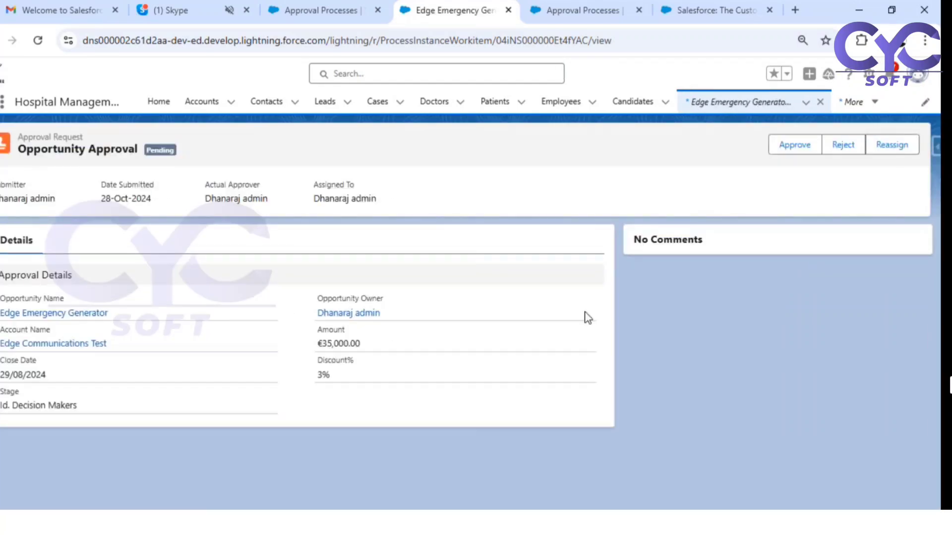
left_click(787, 150)
left_click(628, 394)
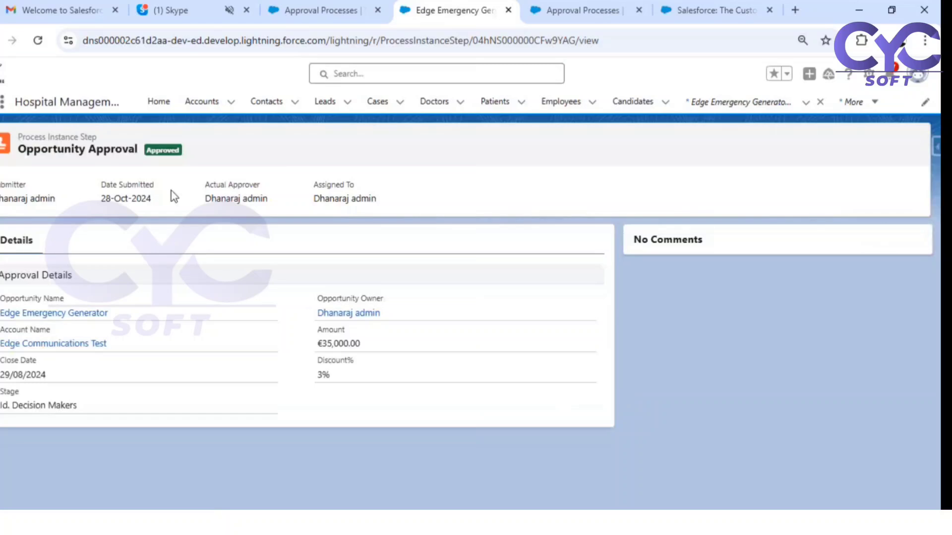
- Return to Edge Emergency Generator's details to see the Discount Status reading Approved
left_click(58, 314)
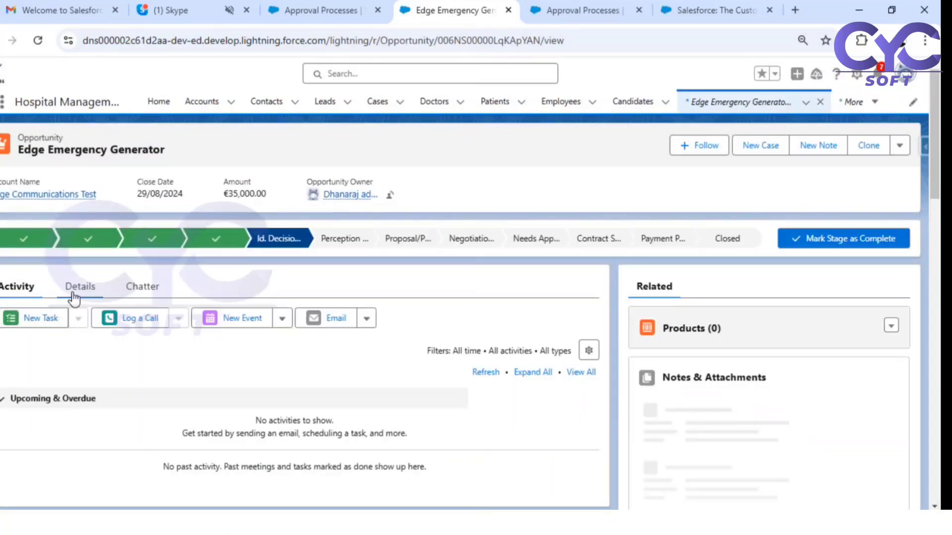
left_click(75, 286)
scroll(249, 425, "down", 5)
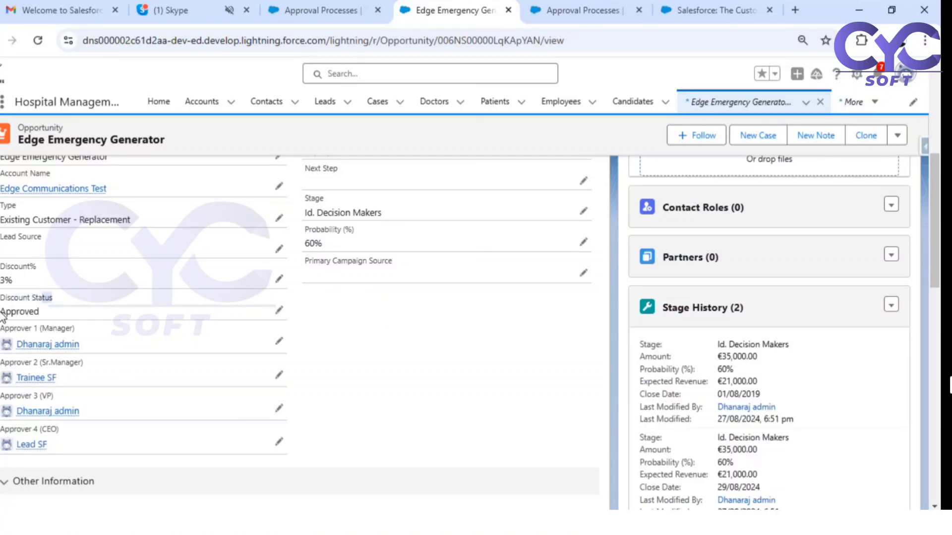
left_click_drag(3, 316, 31, 313)
- Save a 5% Discount% with Discount Status reset to --None--
left_click(276, 280)
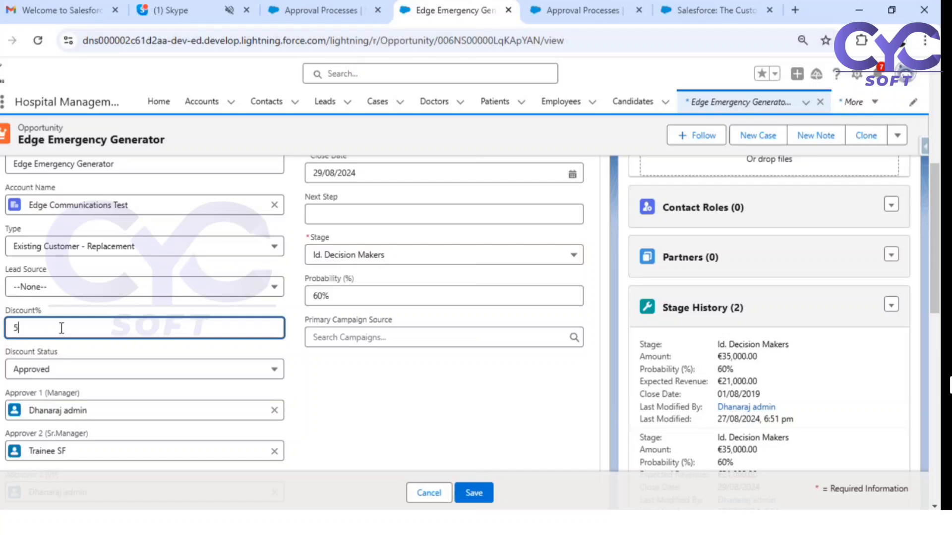
left_click(74, 371)
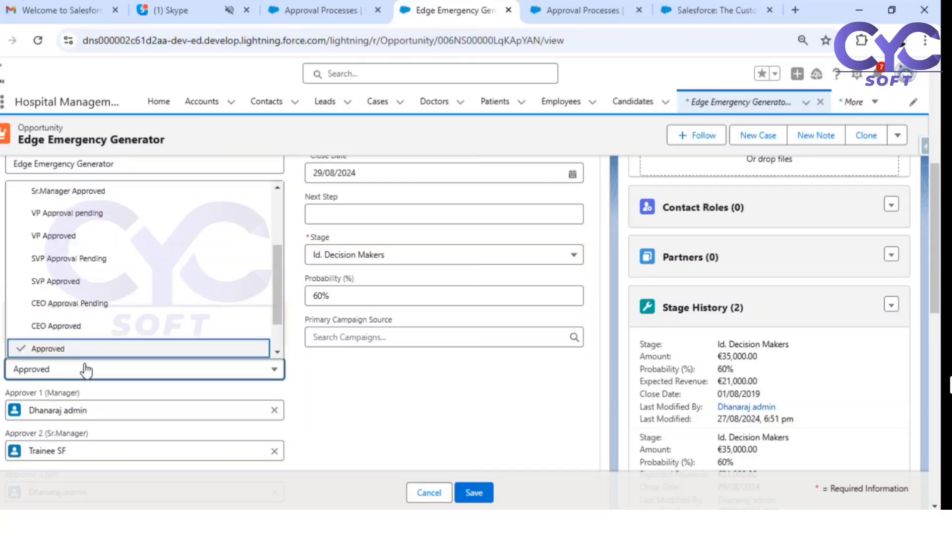
scroll(74, 223, "up", 5)
left_click(88, 200)
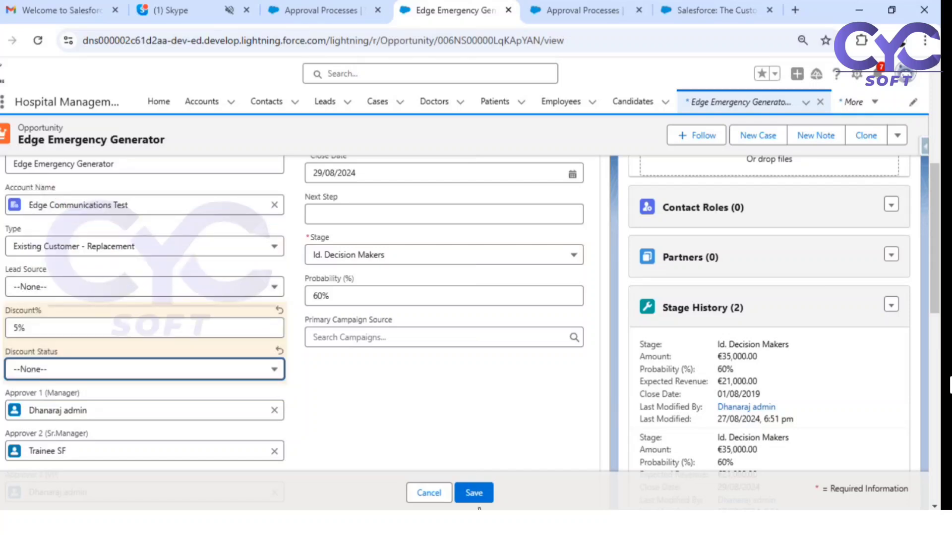
left_click(470, 489)
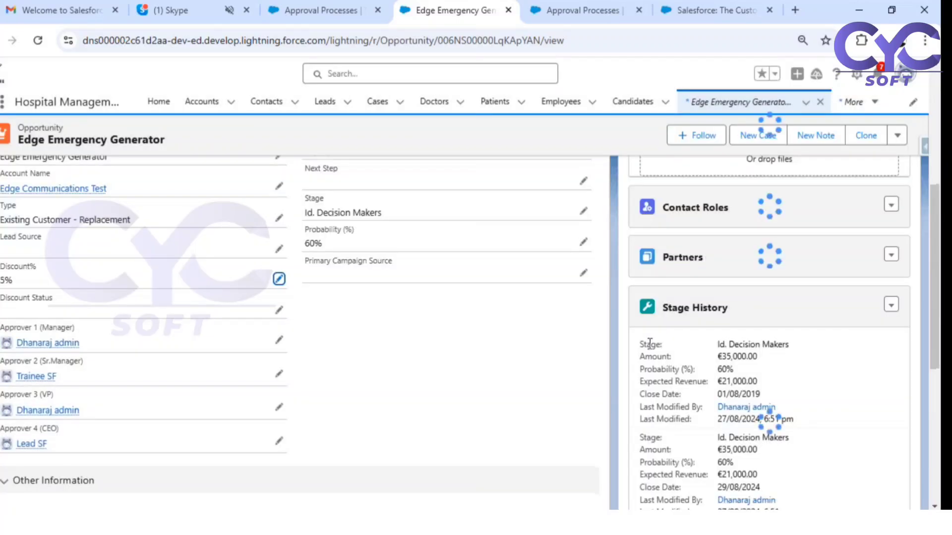
- Submit Edge Emergency Generator for approval, leaving Comments empty
scroll(737, 310, "up", 2)
left_click(897, 135)
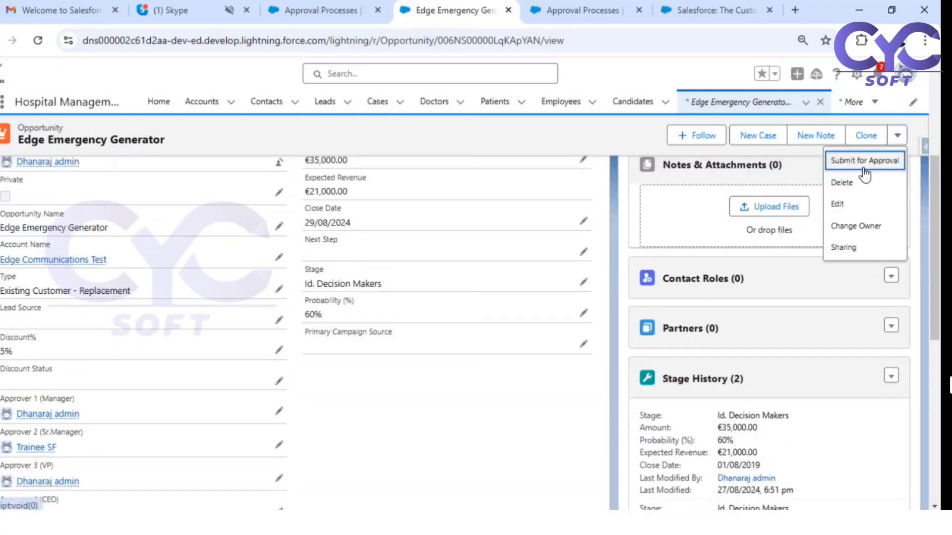
left_click(867, 161)
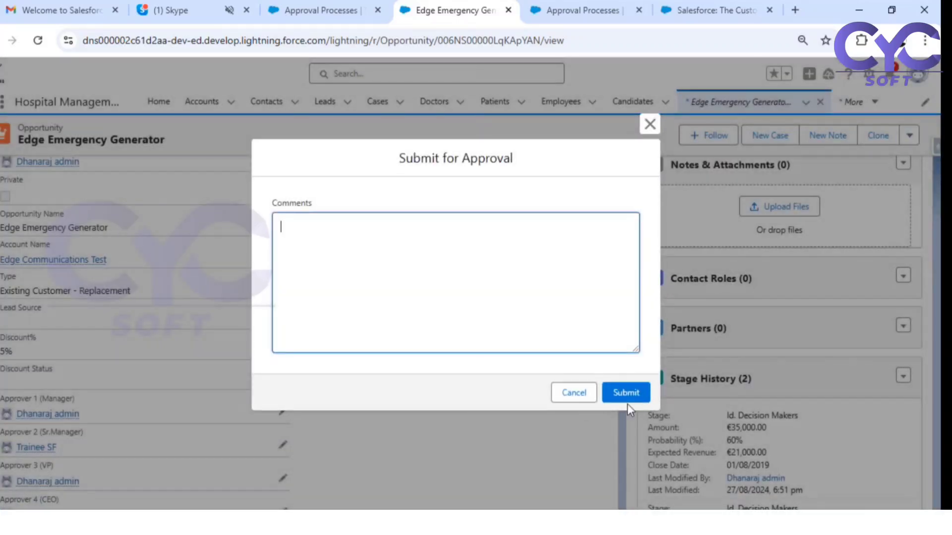
left_click(639, 389)
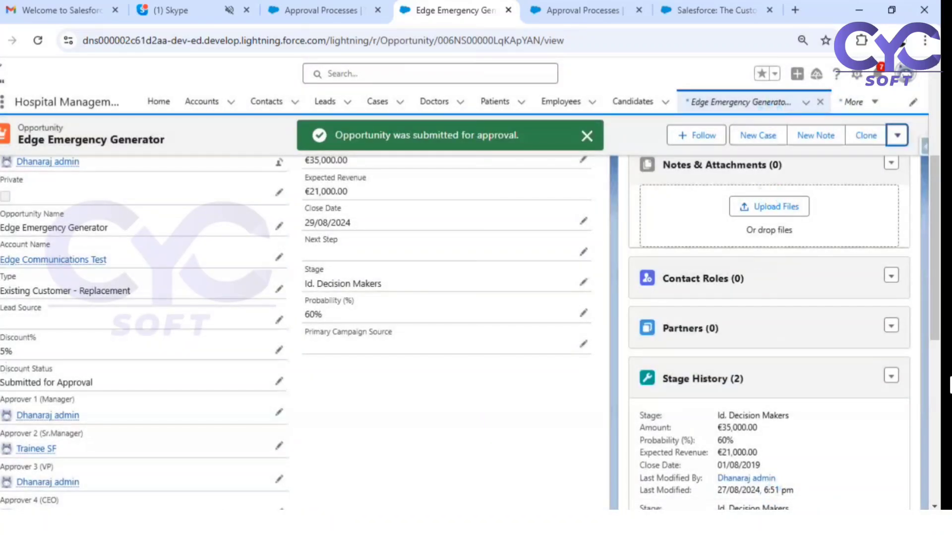
- Approve the pending '>=4% and <6%' discount step from the opportunity's Approval History
left_click_drag(2, 382, 88, 381)
scroll(850, 404, "down", 9)
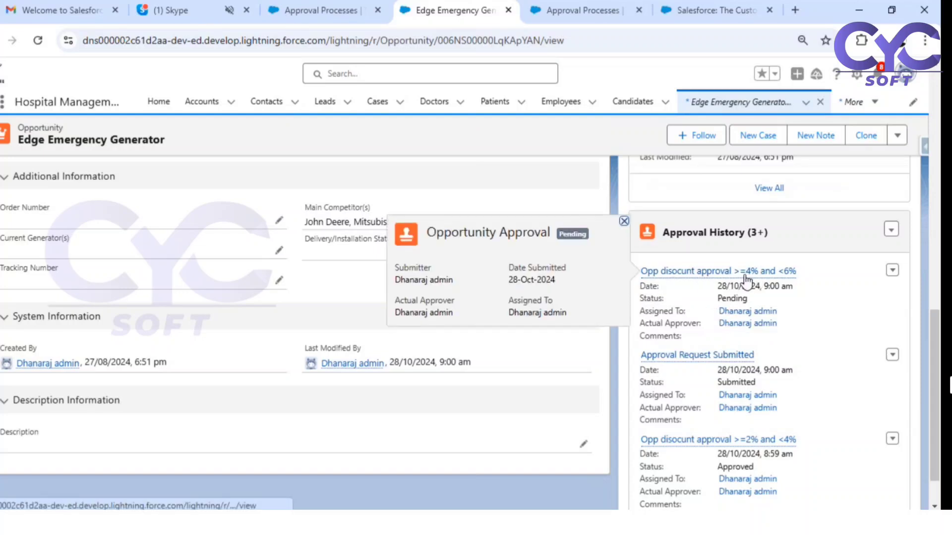
mouse_move(763, 273)
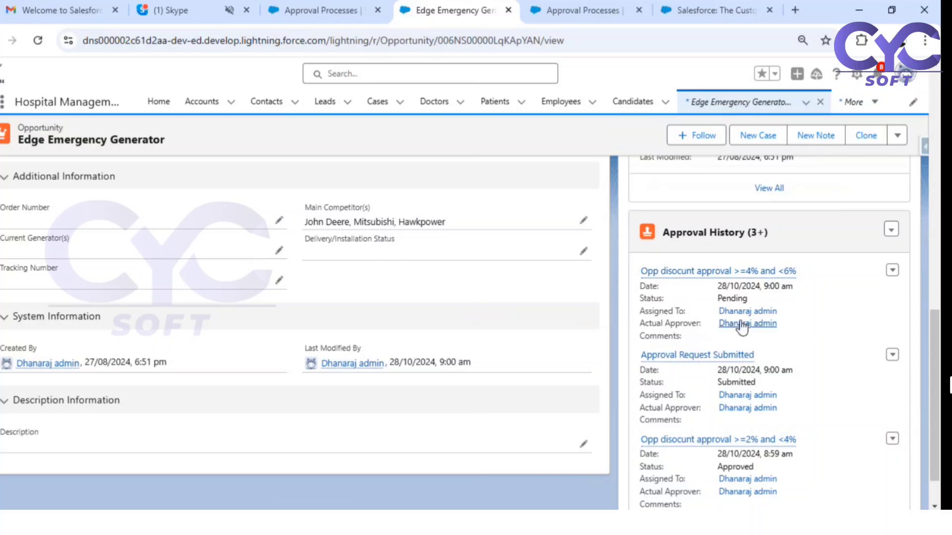
left_click(699, 274)
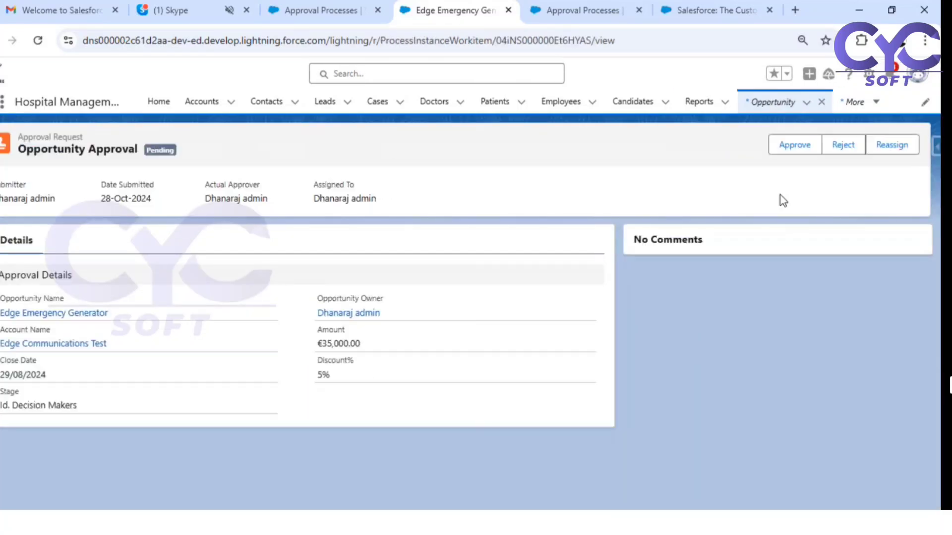
left_click(785, 145)
left_click(620, 397)
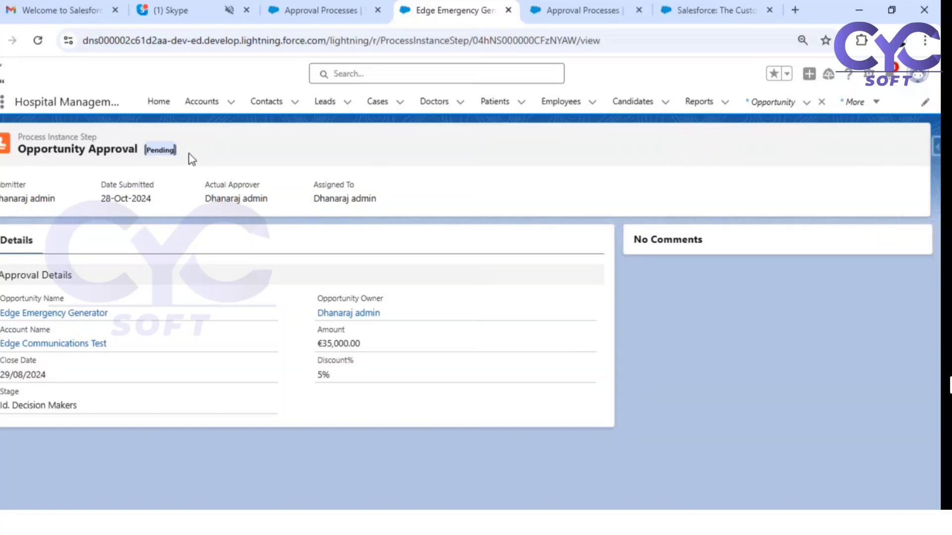
- Review Edge Emergency Generator's details: '>=4% and <6%' step Approved, Discount Status Sr.Manager Approval Pending
left_click(72, 312)
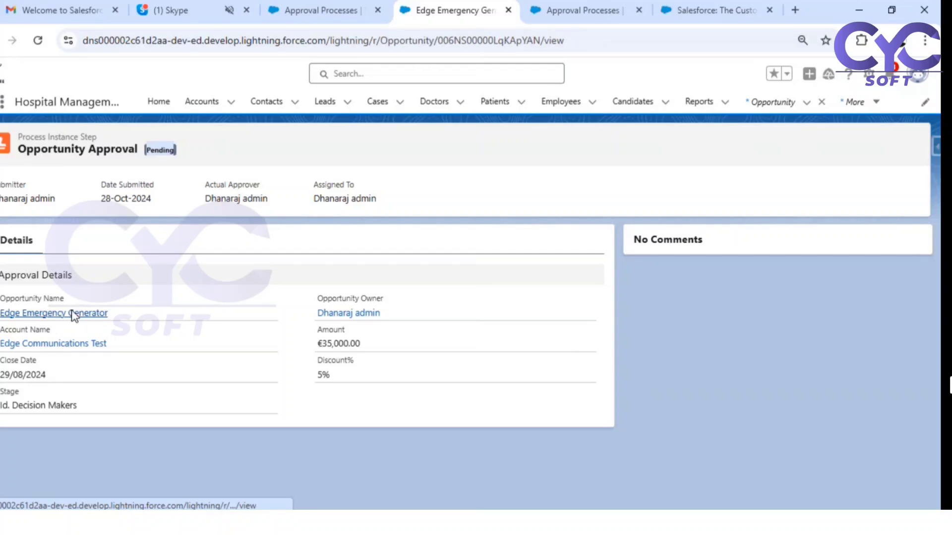
left_click(78, 286)
scroll(748, 395, "down", 2)
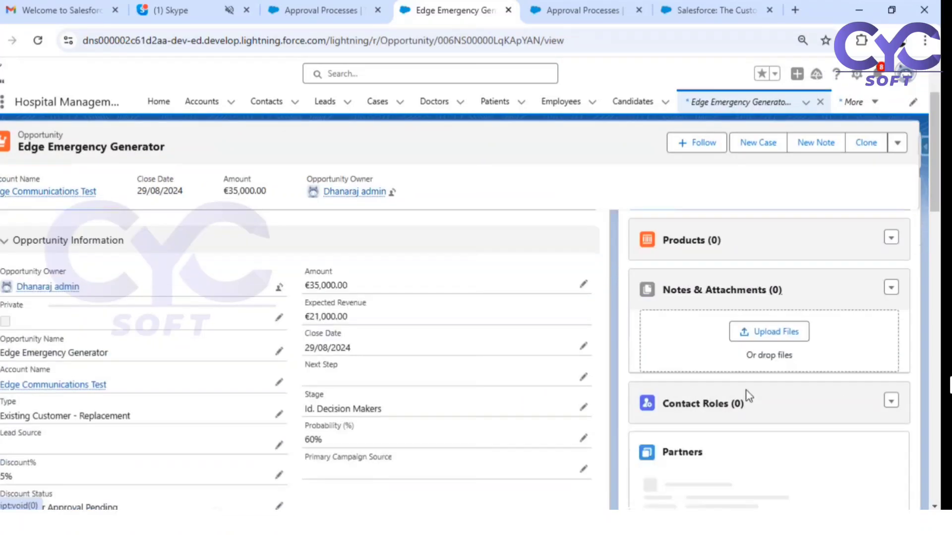
scroll(748, 395, "down", 3)
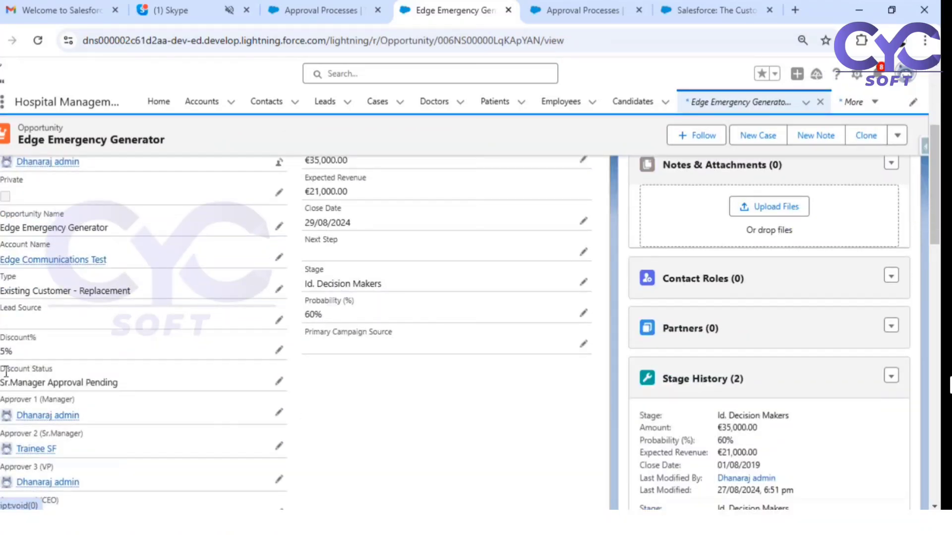
left_click_drag(1, 369, 55, 374)
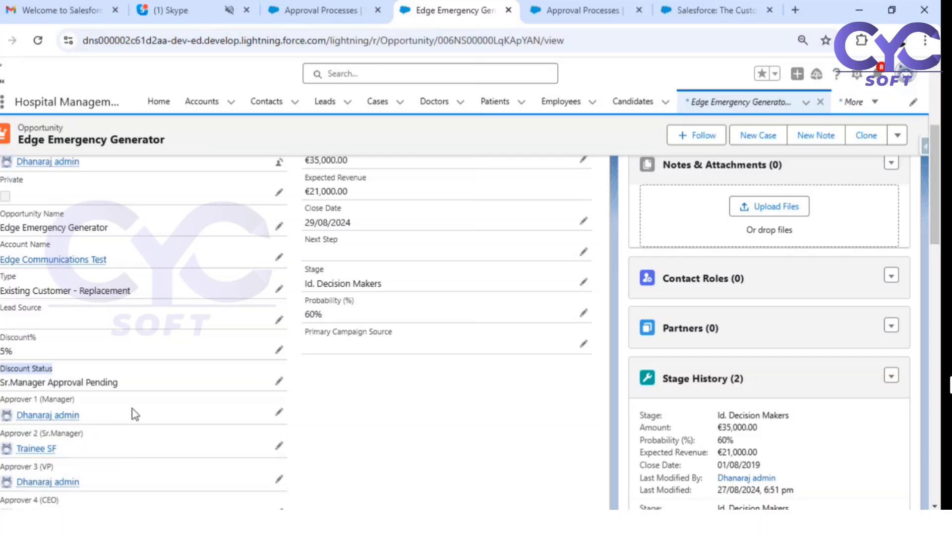
scroll(810, 419, "down", 10)
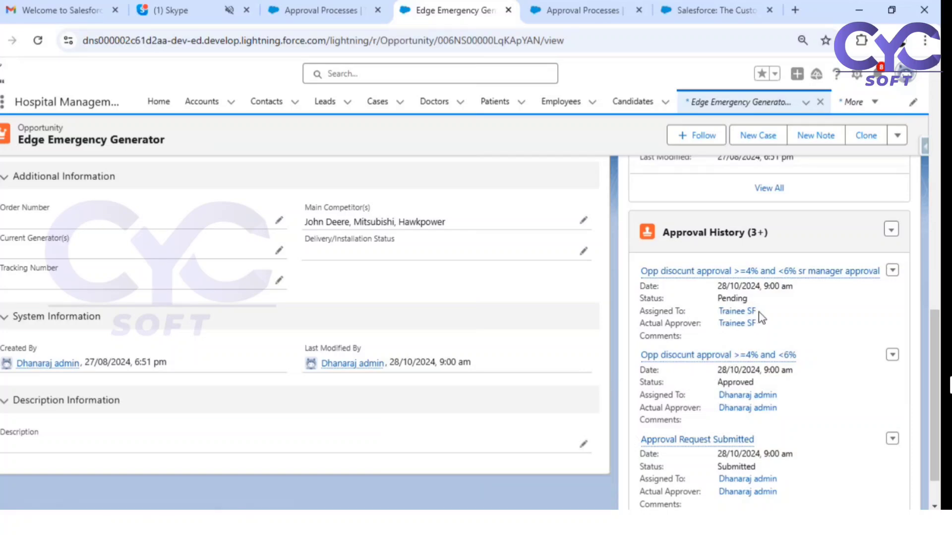
scroll(172, 264, "up", 4)
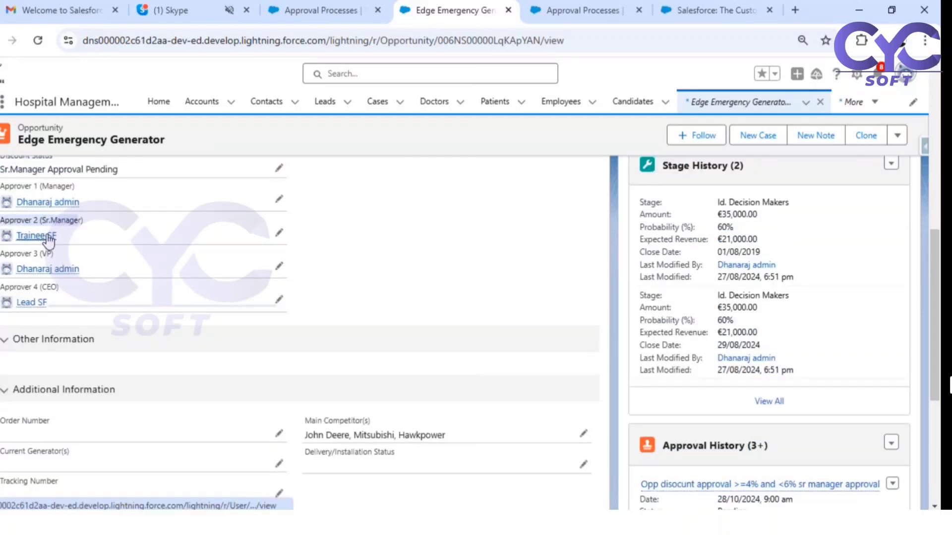
mouse_move(49, 240)
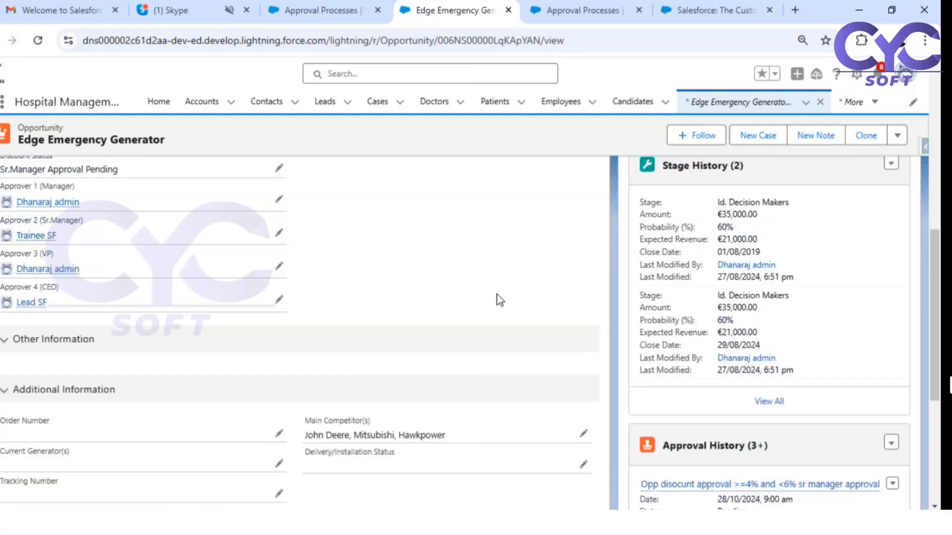
scroll(838, 444, "down", 4)
scroll(839, 444, "down", 1)
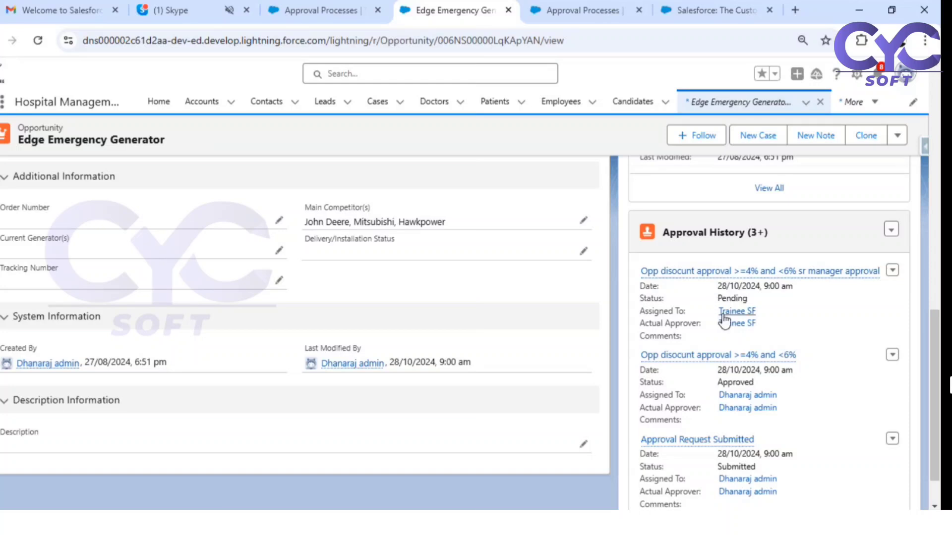
- Approve the pending senior manager approval request for the 5% discount
left_click(683, 271)
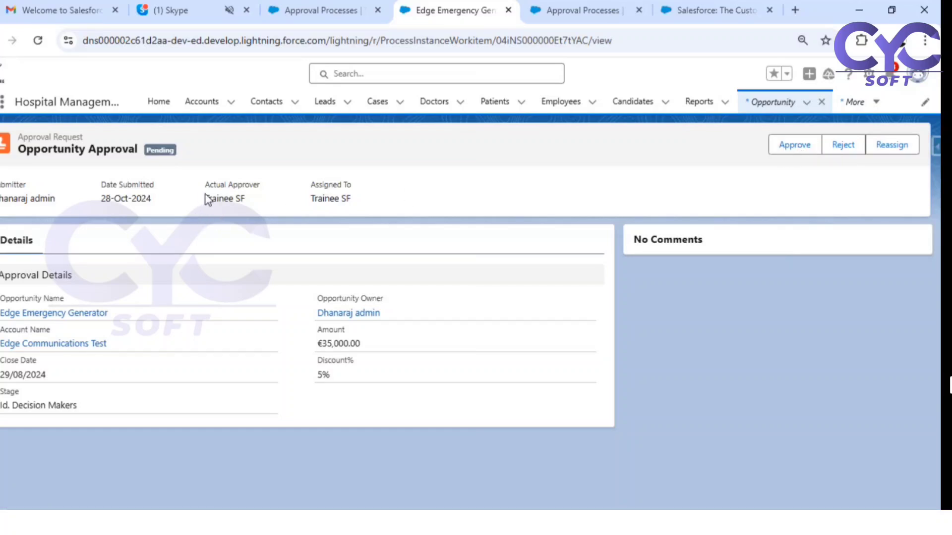
left_click_drag(205, 199, 246, 198)
left_click(801, 144)
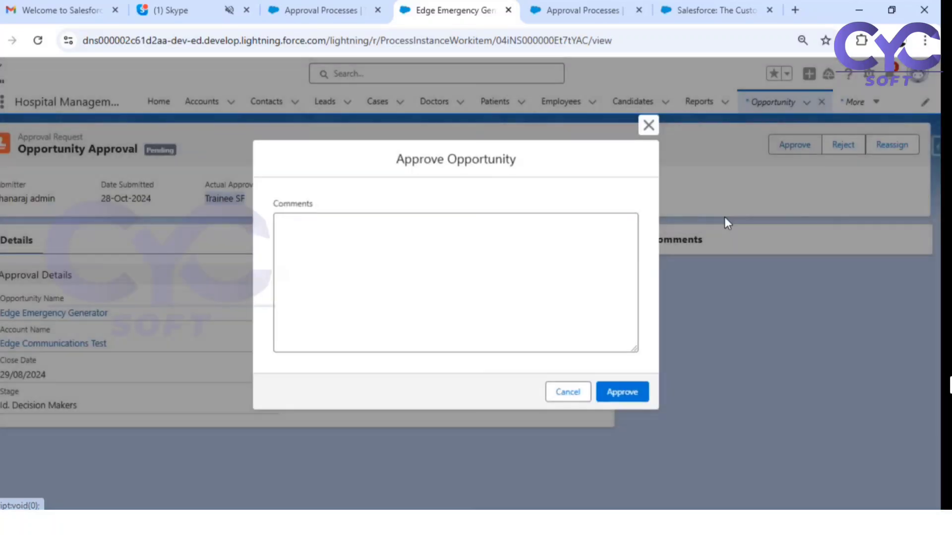
left_click(623, 395)
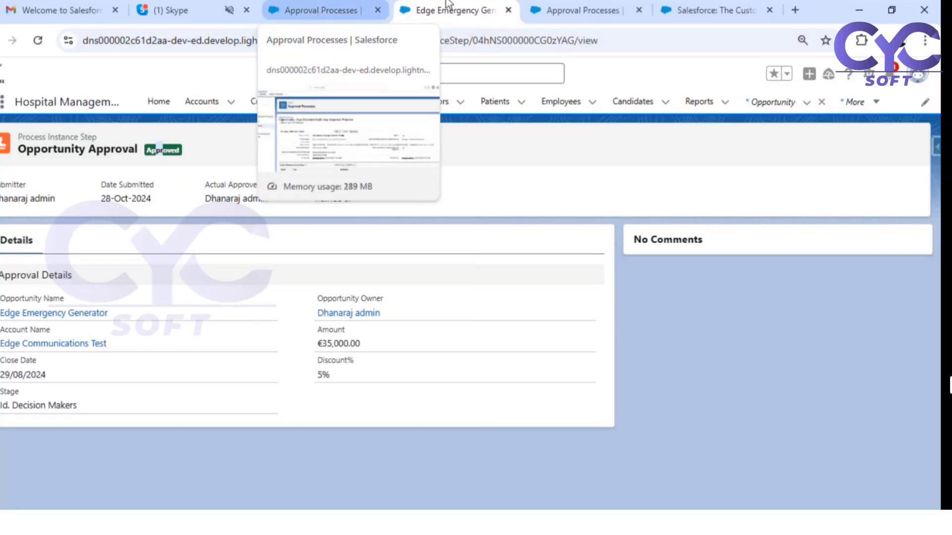
- Change Edge Emergency Generator's Discount% to 7 and reset Discount Status to --None--, then save
left_click(66, 314)
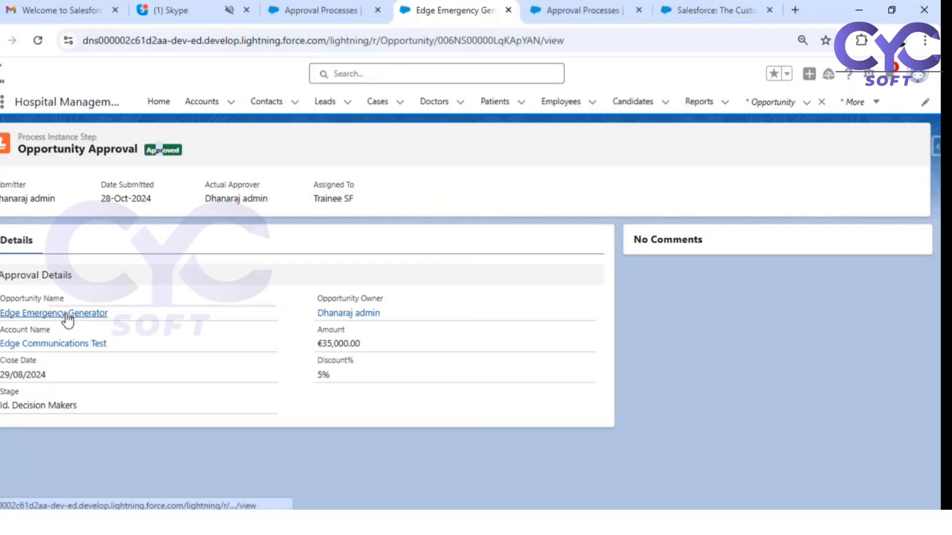
left_click(83, 294)
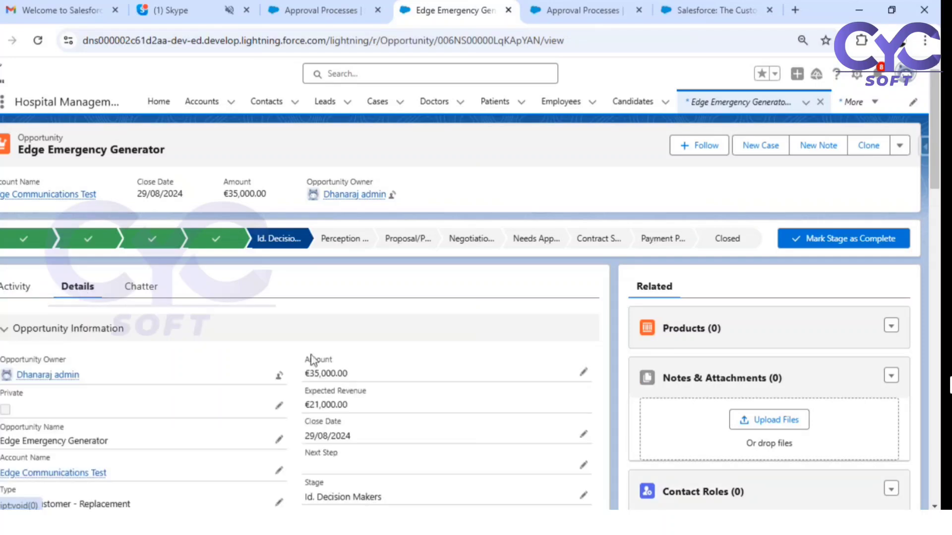
scroll(156, 389, "down", 3)
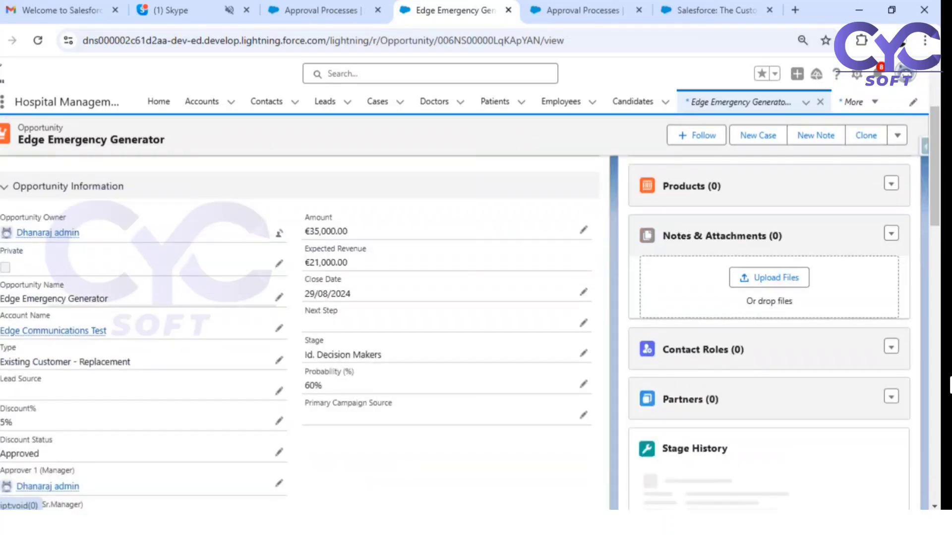
left_click(279, 421)
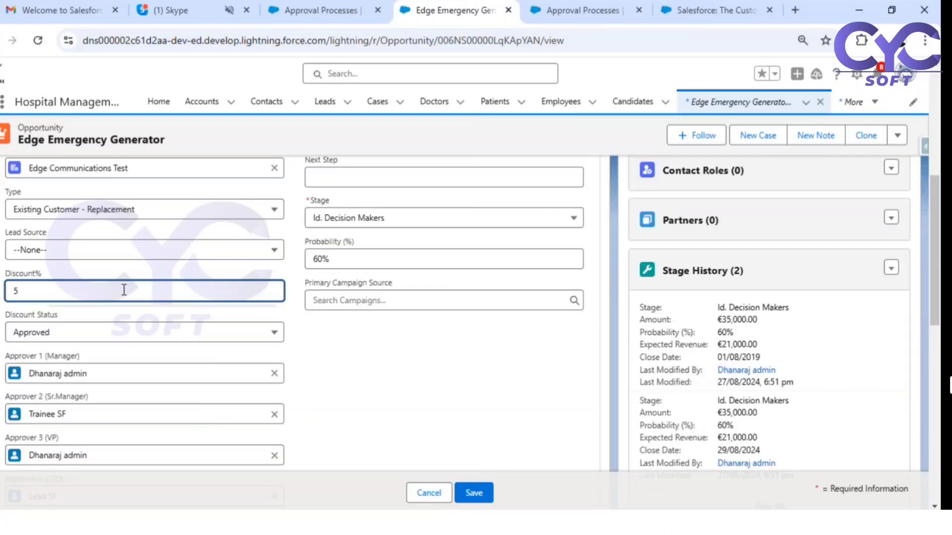
type("7")
left_click(128, 332)
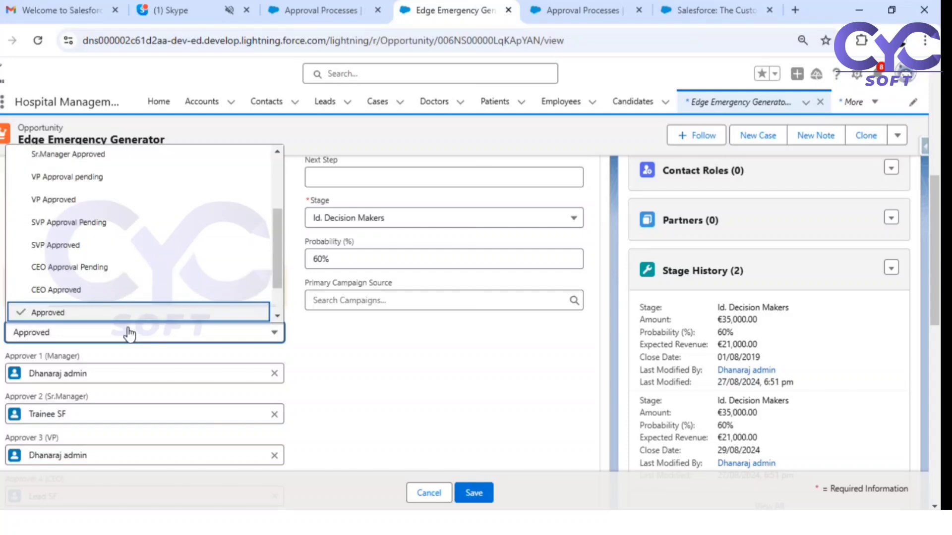
scroll(149, 209, "up", 5)
left_click(83, 169)
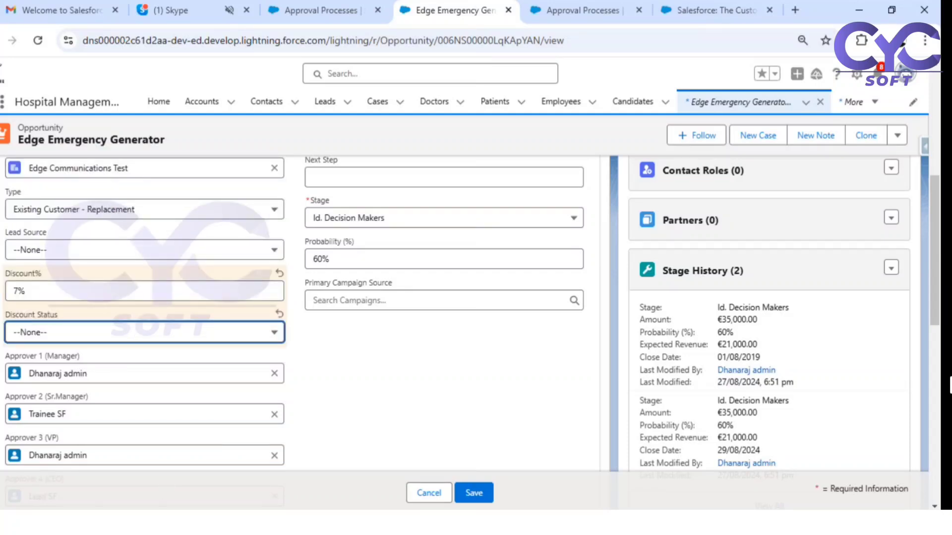
left_click(475, 493)
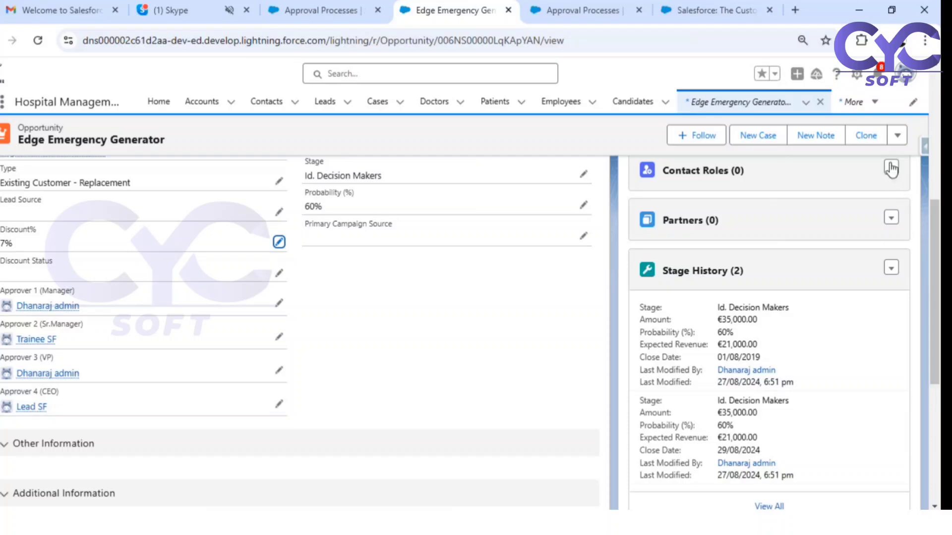
- Resubmit the opportunity for approval
left_click(897, 136)
left_click(867, 163)
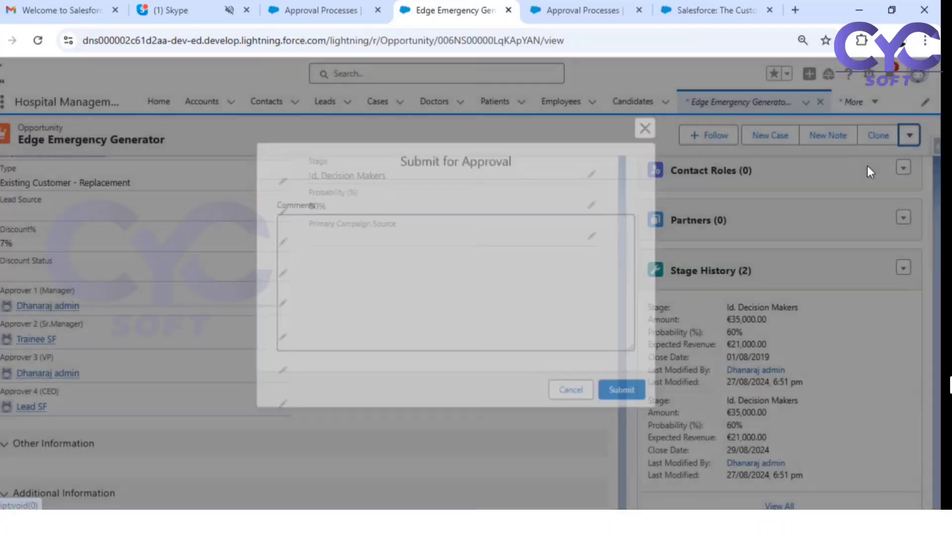
left_click(625, 393)
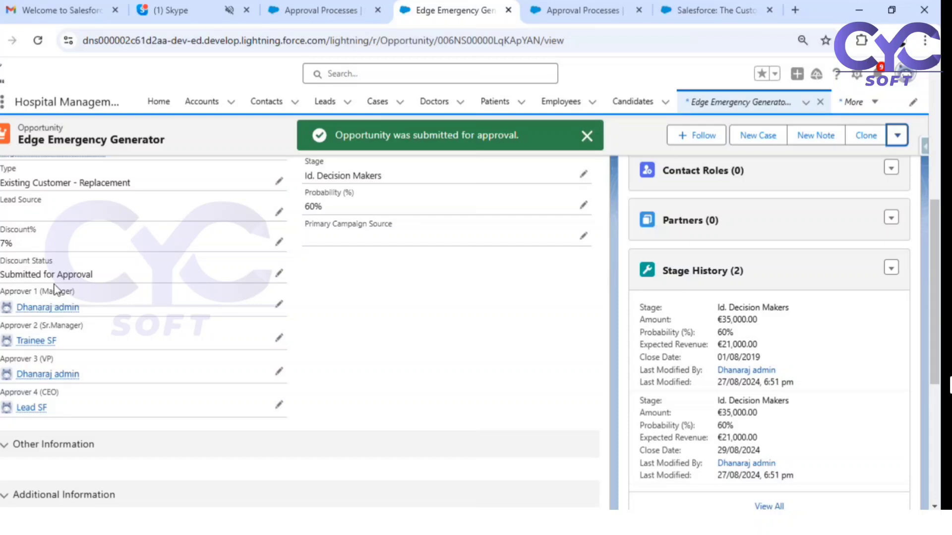
- Approve the pending '>=6% and <8%' manager step for the 7% discount
scroll(784, 364, "down", 8)
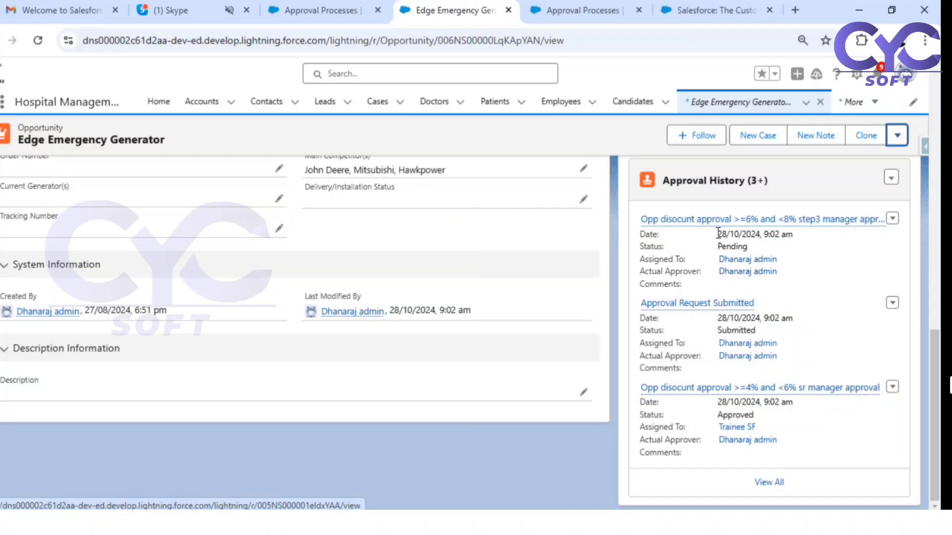
left_click(699, 220)
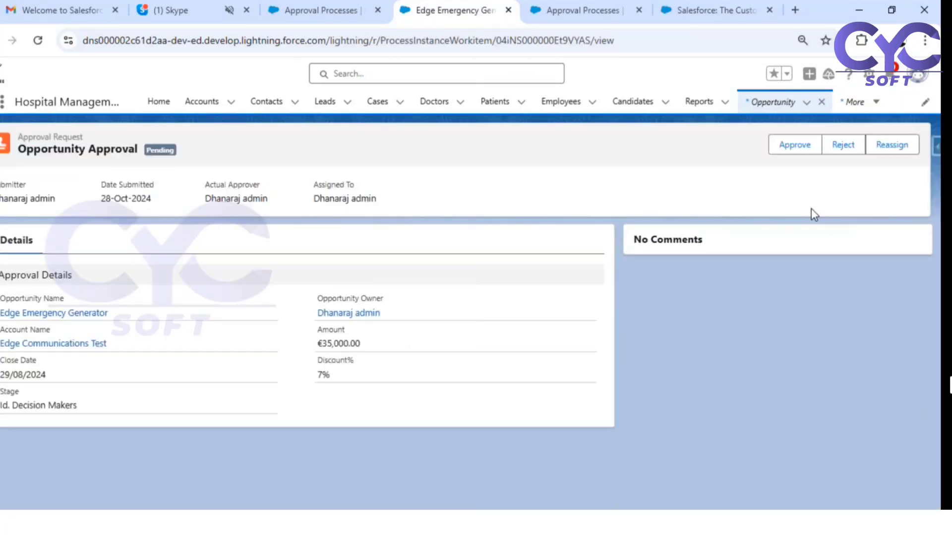
left_click(793, 144)
left_click(622, 391)
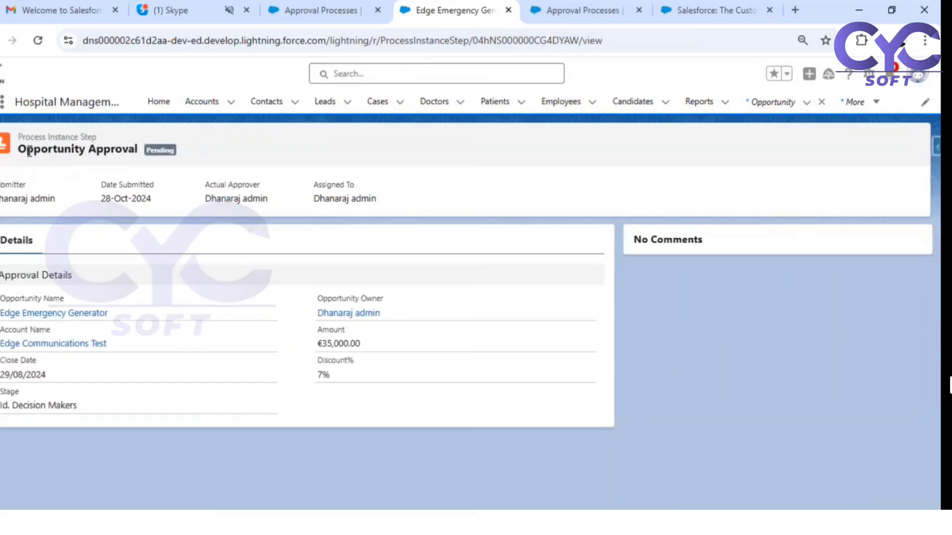
left_click_drag(121, 148, 215, 153)
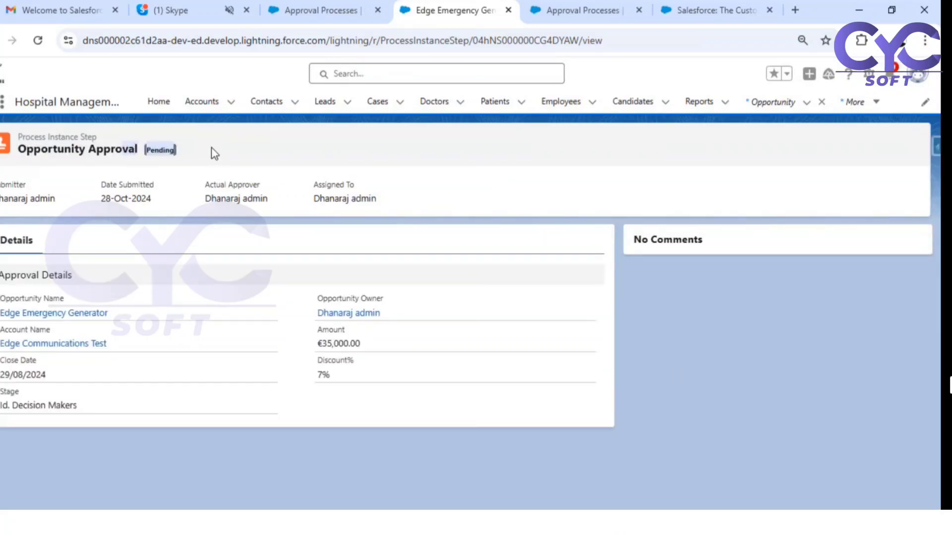
- Approve the step3 Sr manager approval request, then return to Edge Emergency Generator
left_click(173, 152)
left_click(90, 312)
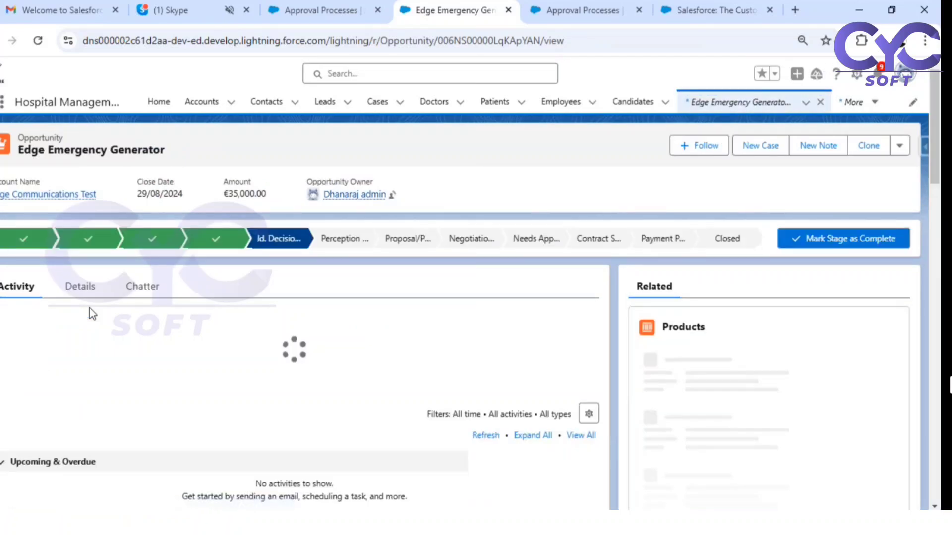
scroll(726, 361, "down", 10)
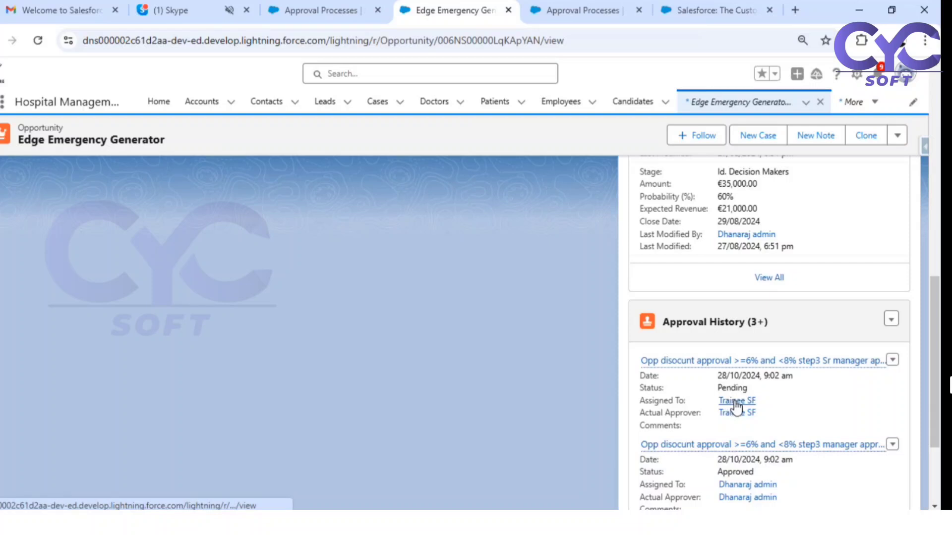
left_click(695, 362)
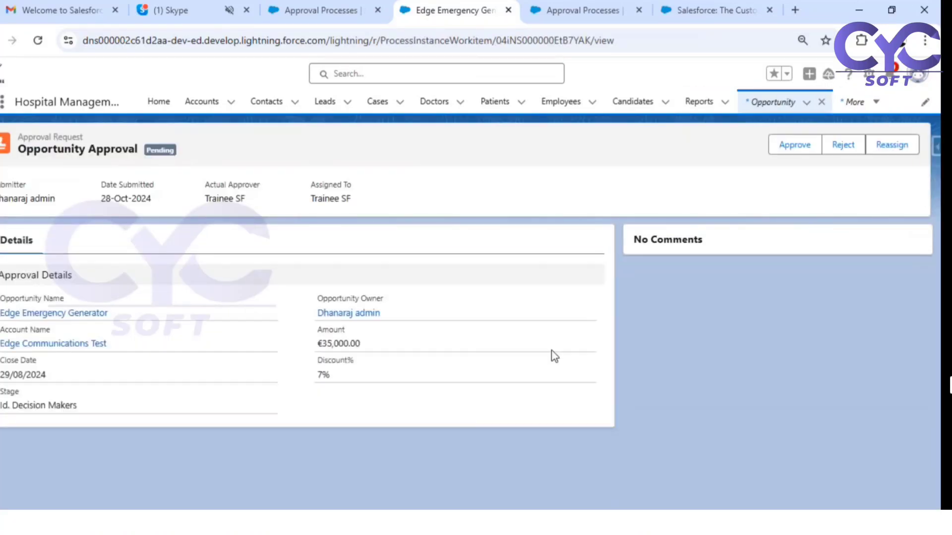
left_click(796, 151)
left_click(605, 393)
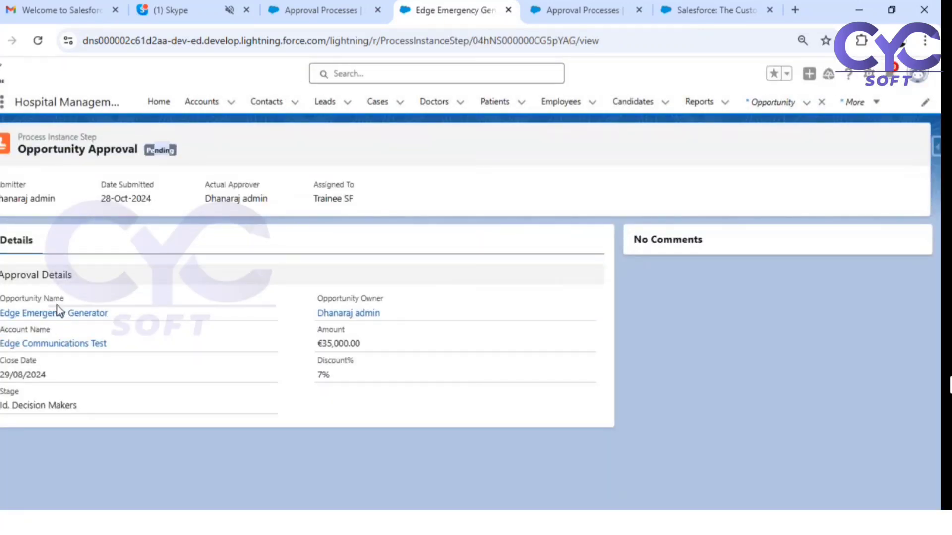
left_click(69, 313)
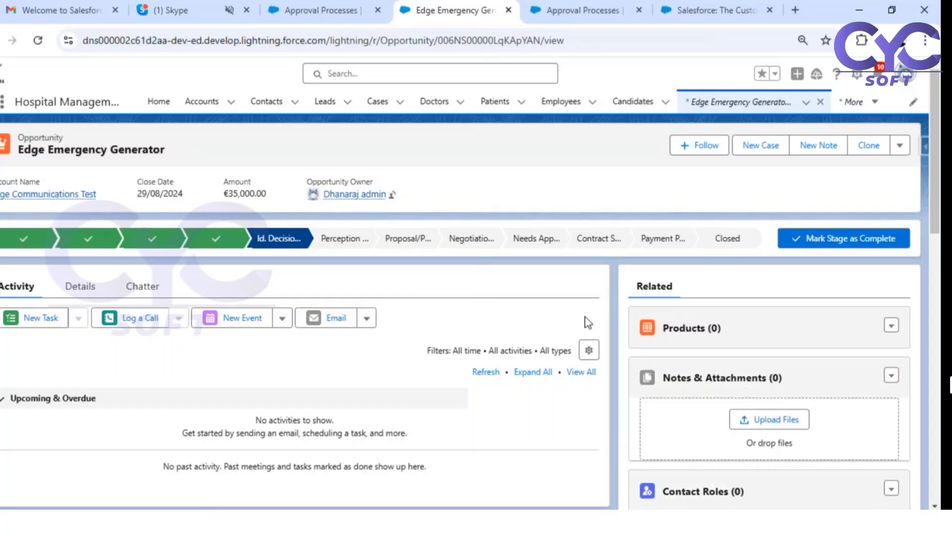
- Open the complete Approval History list from Edge Emergency Generator's Details via View All
scroll(743, 379, "down", 10)
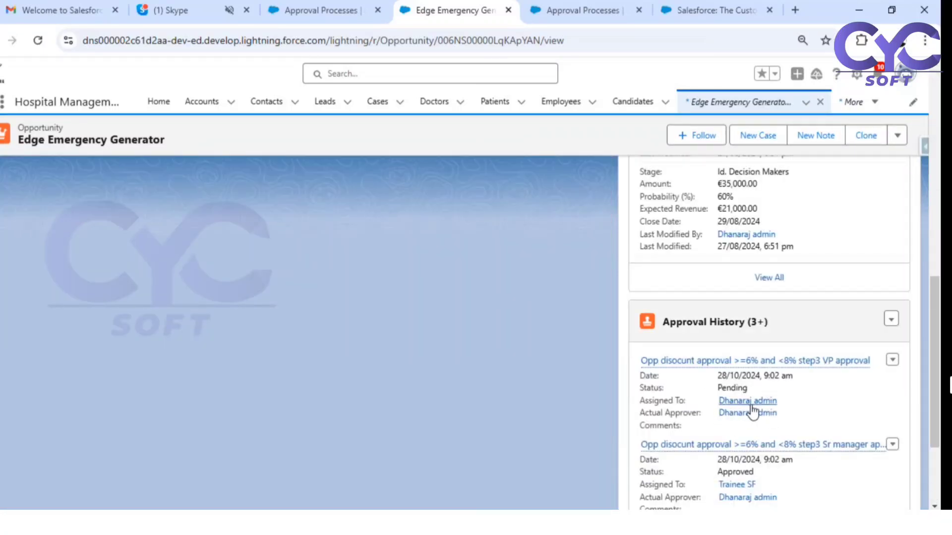
scroll(446, 436, "up", 5)
scroll(424, 446, "up", 4)
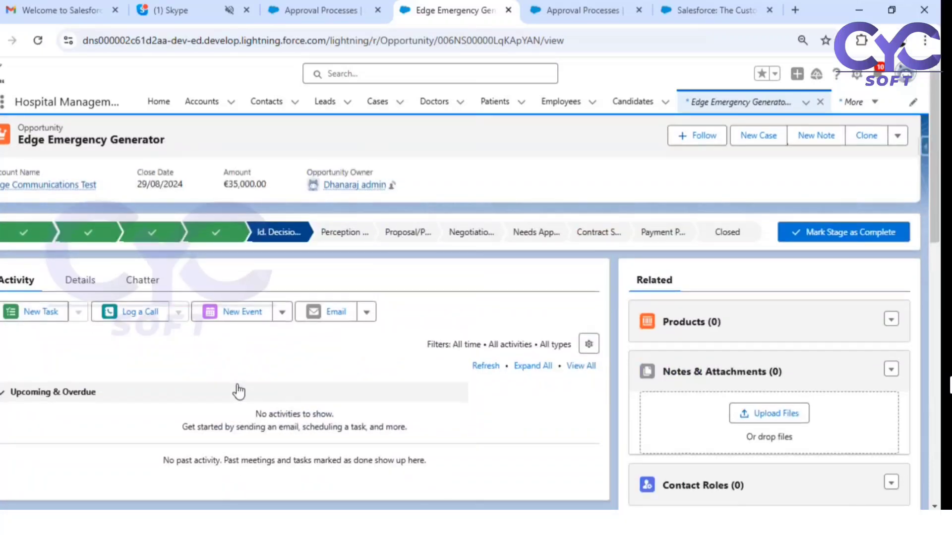
left_click(78, 279)
scroll(188, 361, "down", 4)
scroll(188, 360, "down", 5)
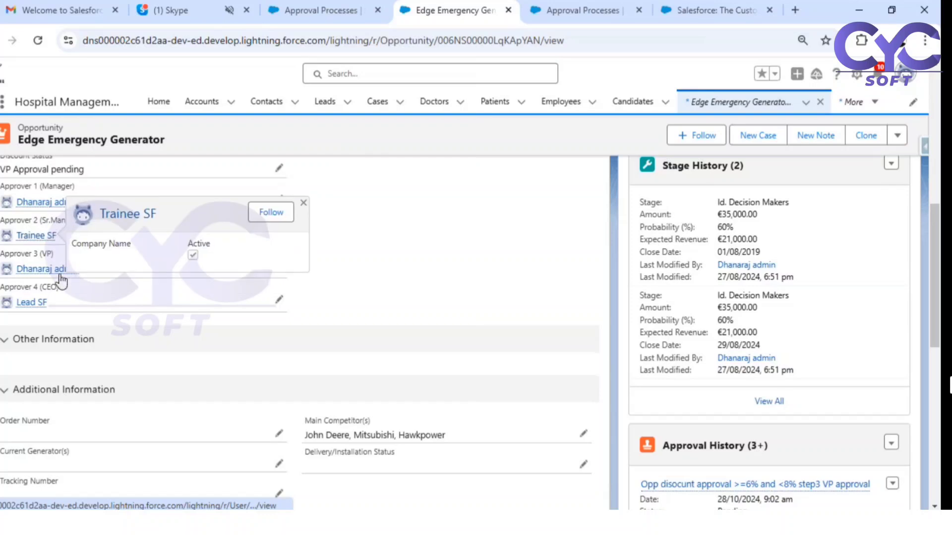
mouse_move(47, 269)
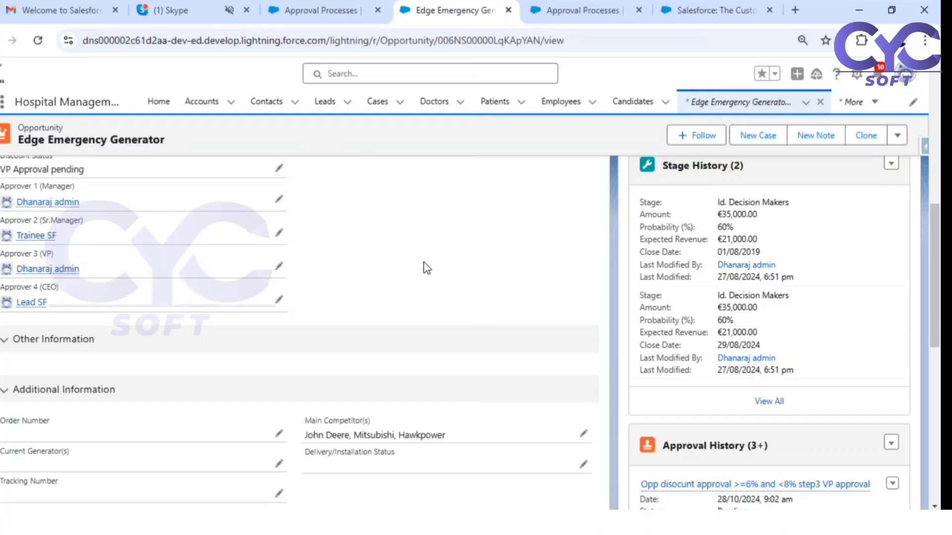
scroll(675, 365, "down", 4)
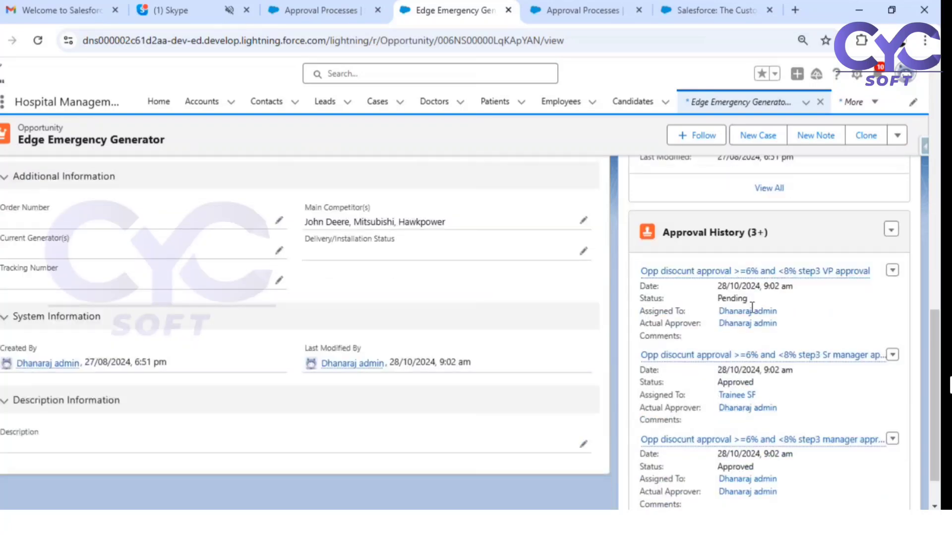
scroll(811, 255, "down", 2)
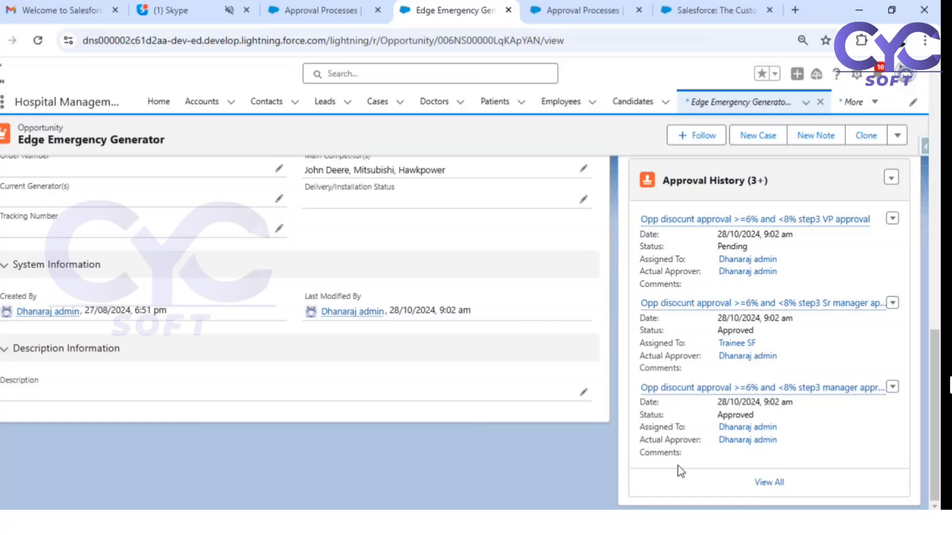
left_click(765, 484)
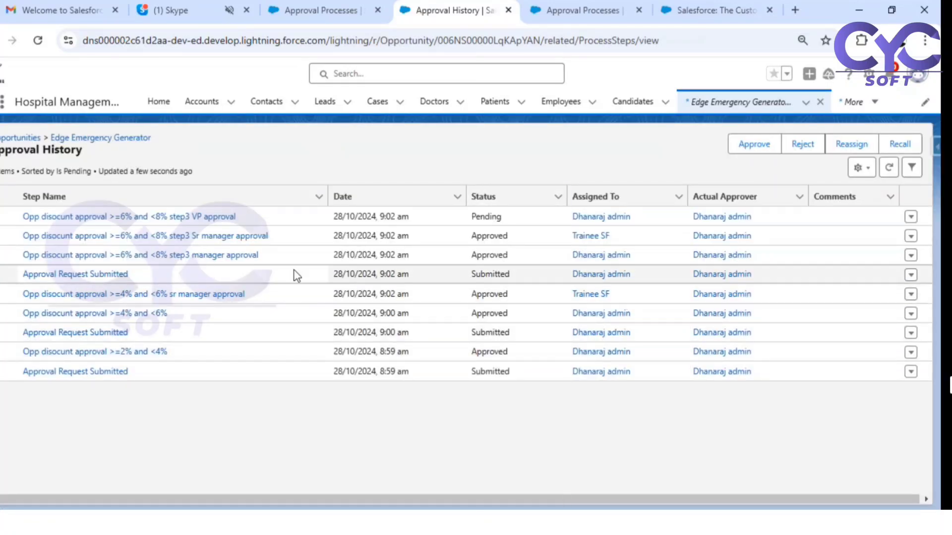
- Check the Approval History statuses—Sr manager Approved, step3 VP approval Pending—and glance at the process definition
left_click_drag(471, 271, 522, 272)
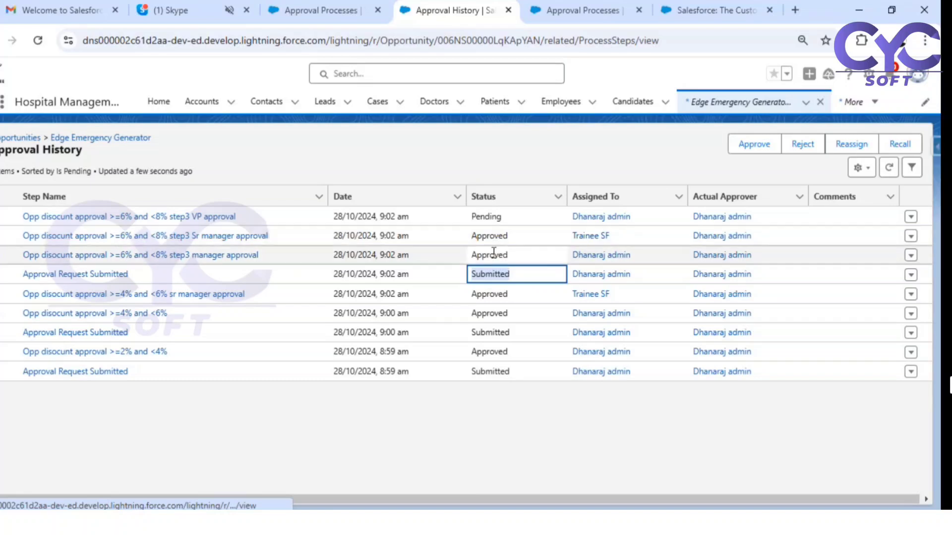
left_click_drag(482, 237, 512, 242)
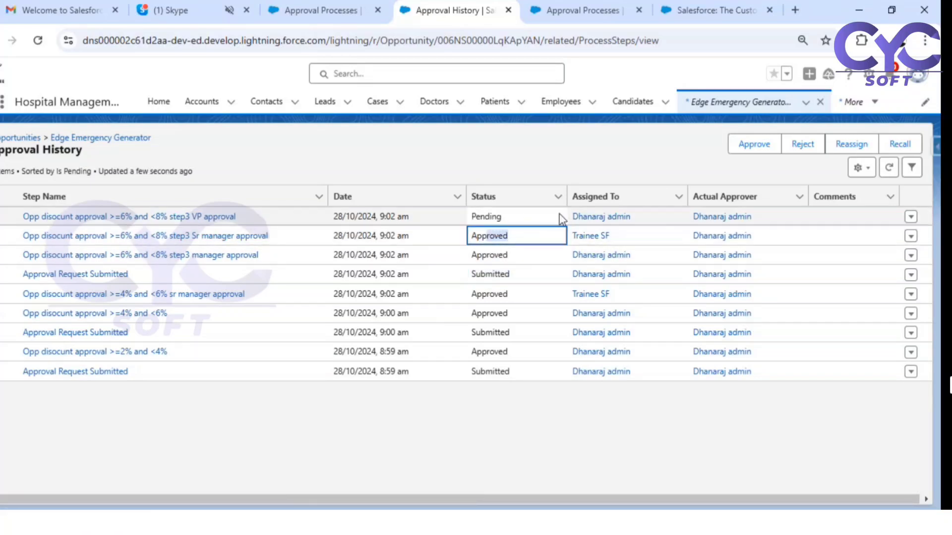
left_click(499, 218)
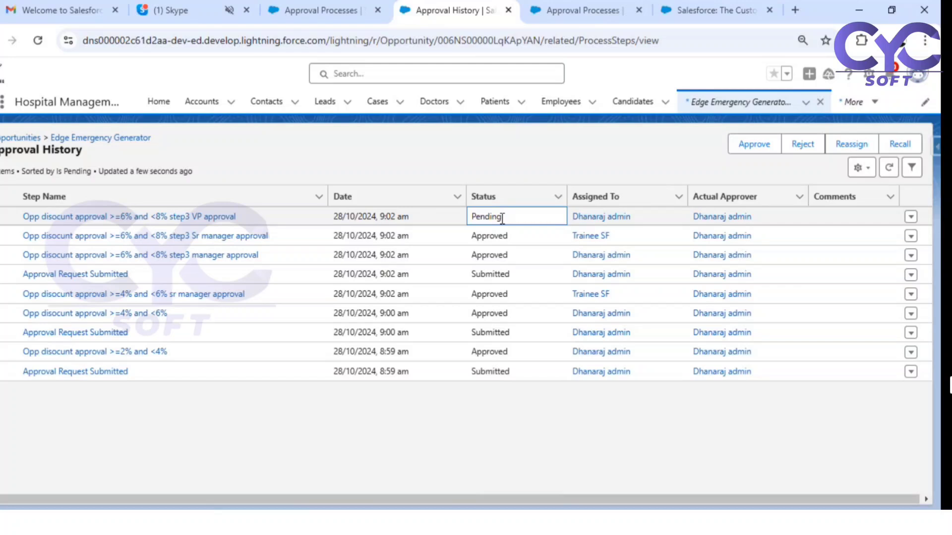
left_click(566, 19)
left_click(446, 10)
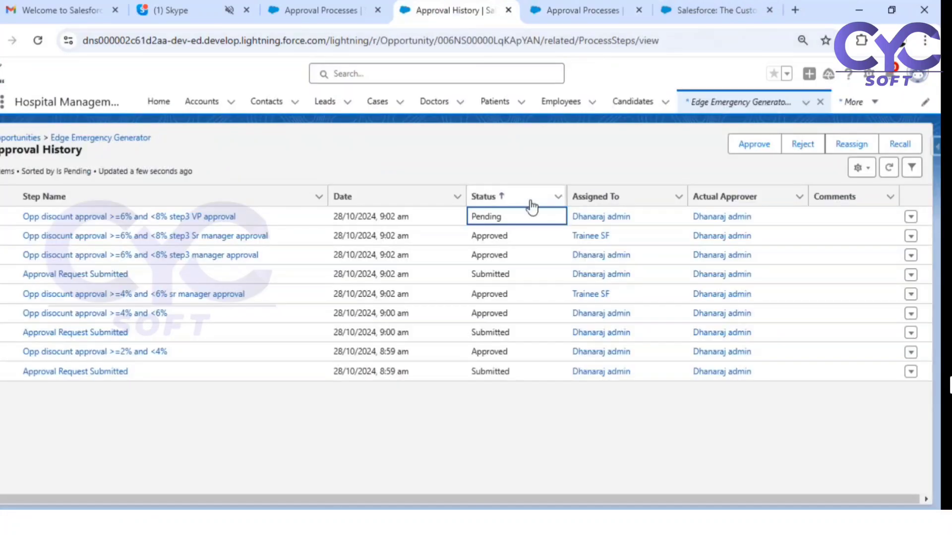
- Approve the pending step3 VP approval request
left_click(176, 216)
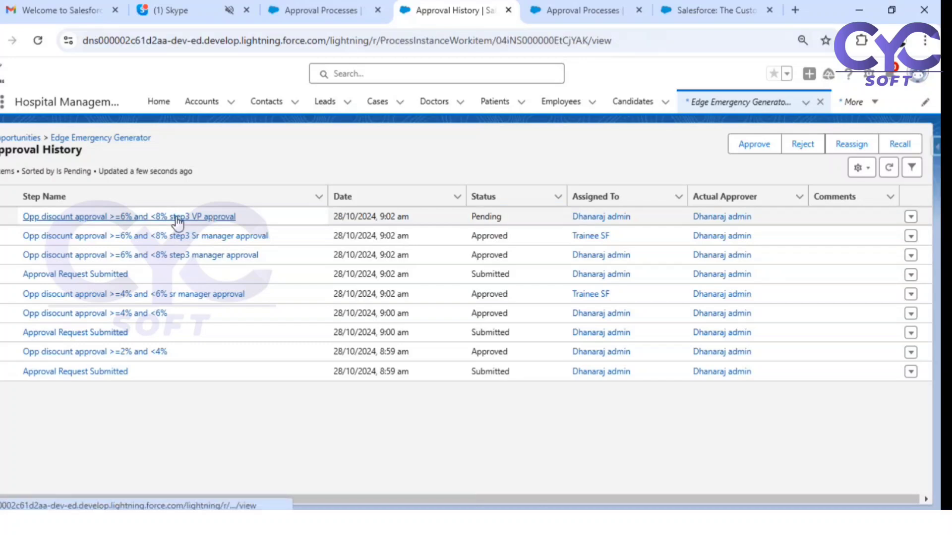
left_click(807, 145)
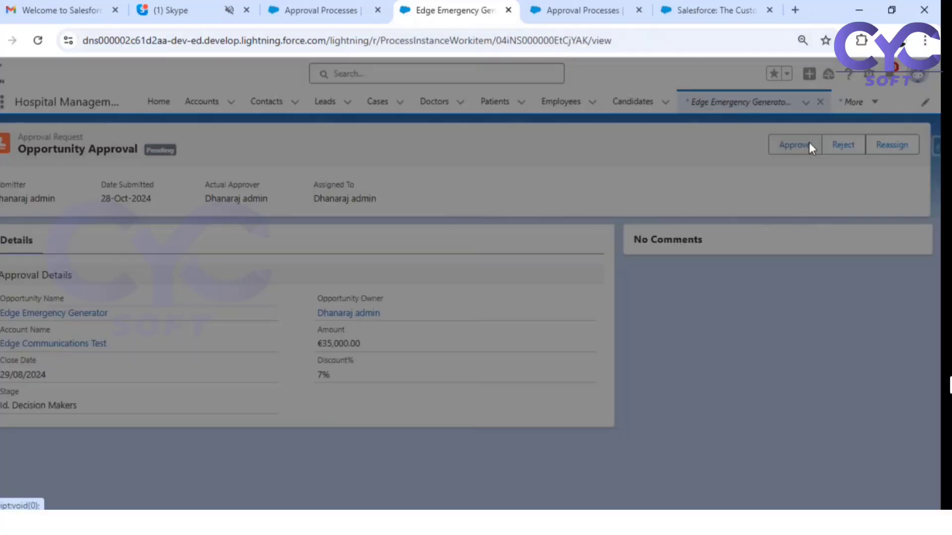
left_click(623, 394)
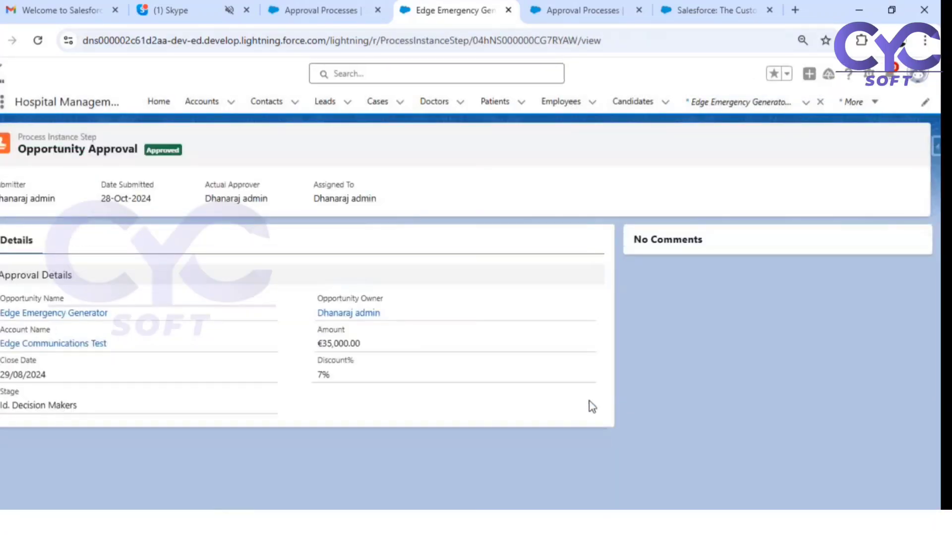
double_click(164, 149)
- Return to Edge Emergency Generator and confirm its Approval History lists step3 VP approval as Approved
left_click(76, 317)
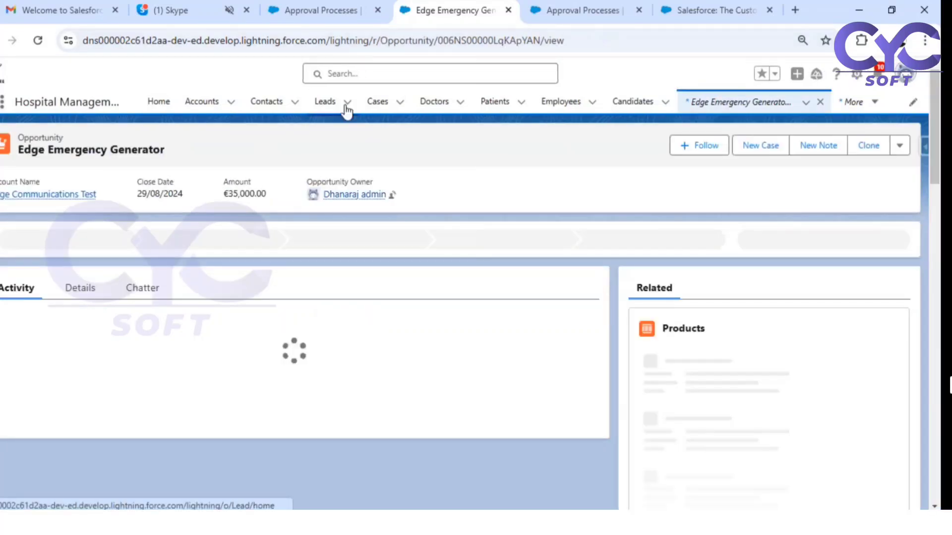
scroll(823, 361, "down", 5)
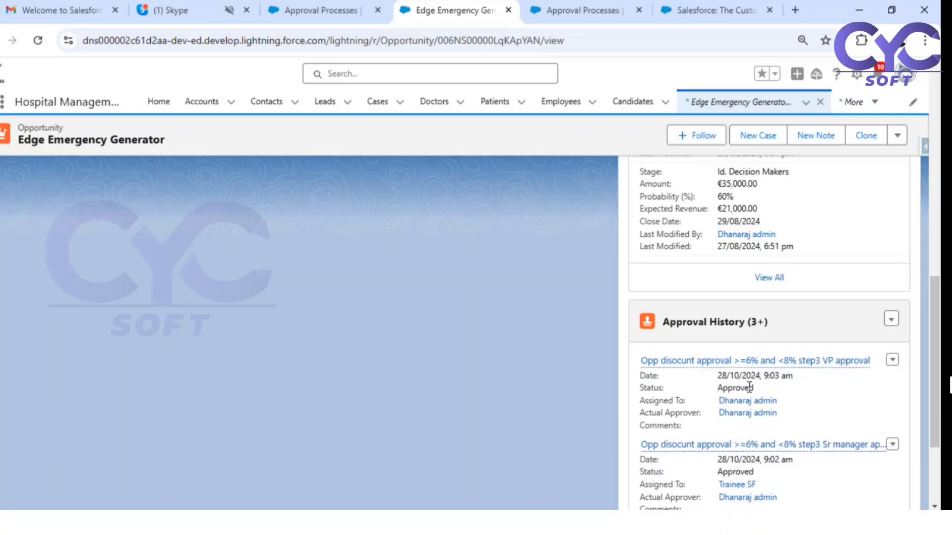
left_click(356, 523)
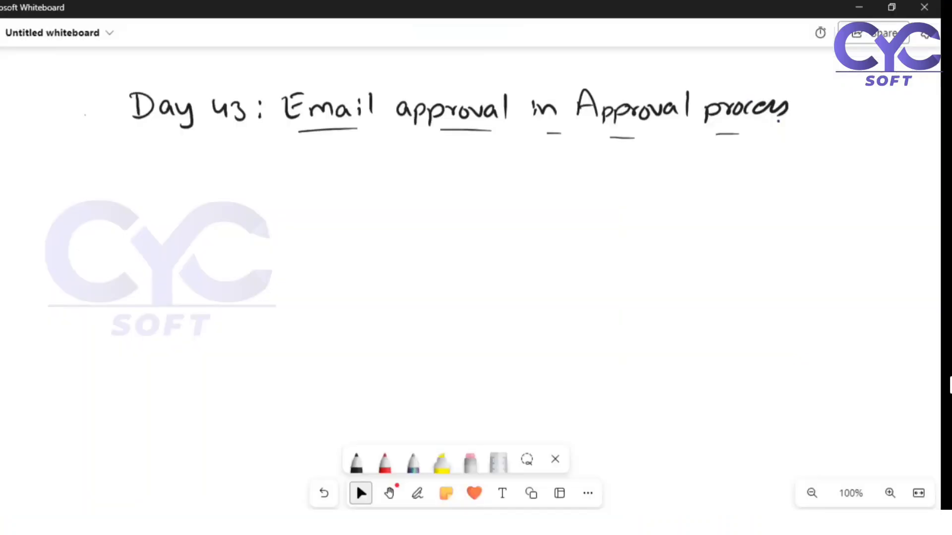
left_click(356, 523)
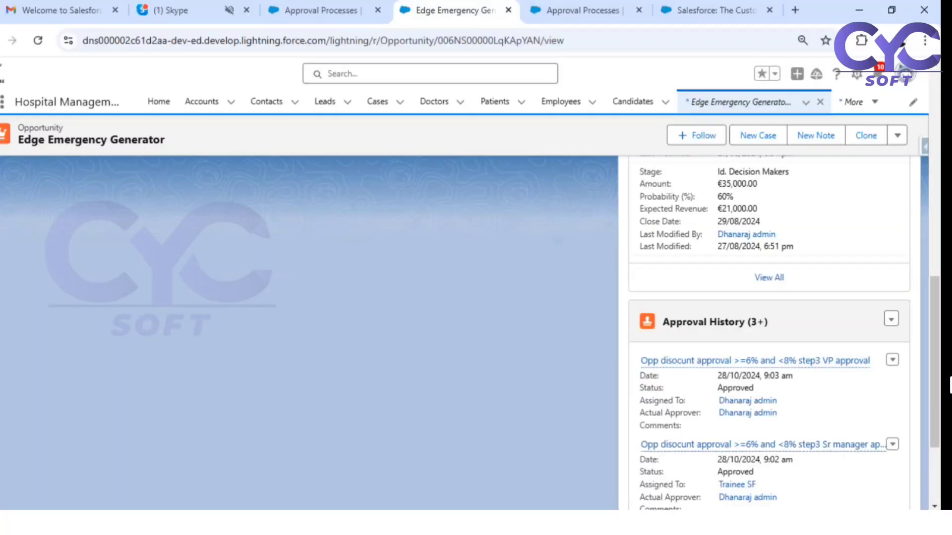
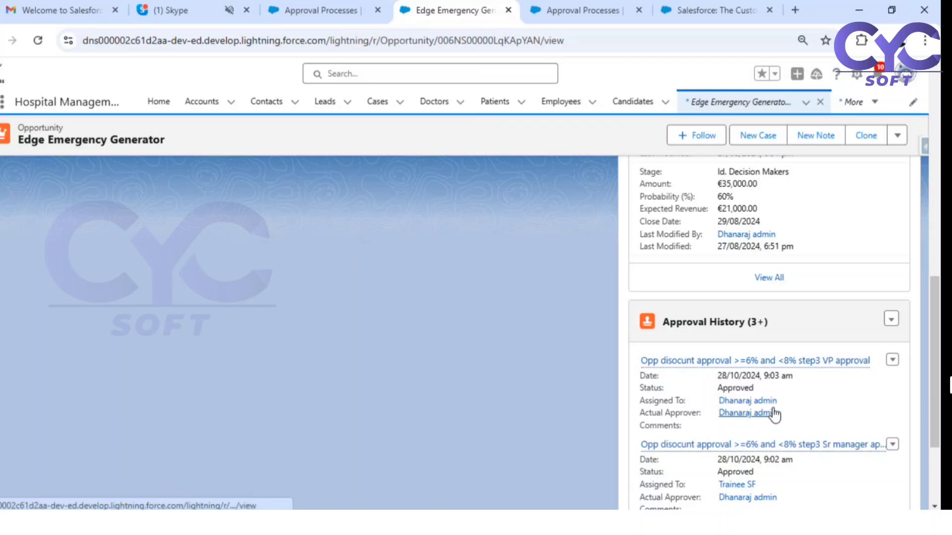
- From the Edge Emergency Generator record, open Setup in a new tab via the gear menu
scroll(751, 406, "up", 10)
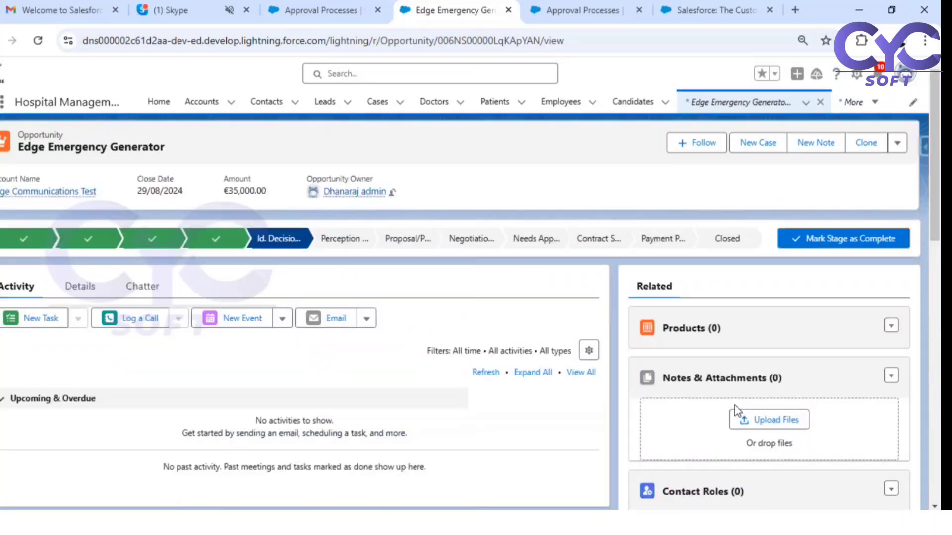
left_click(856, 75)
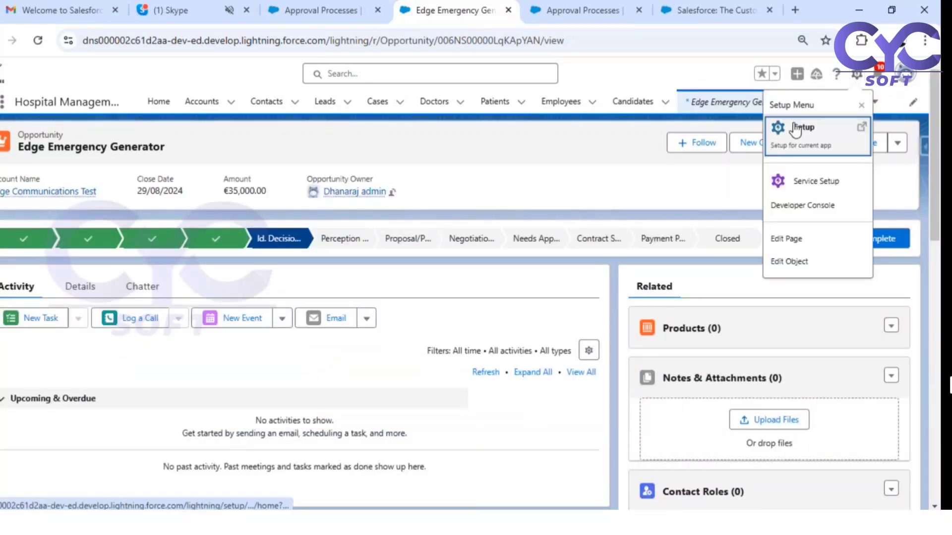
left_click(795, 130)
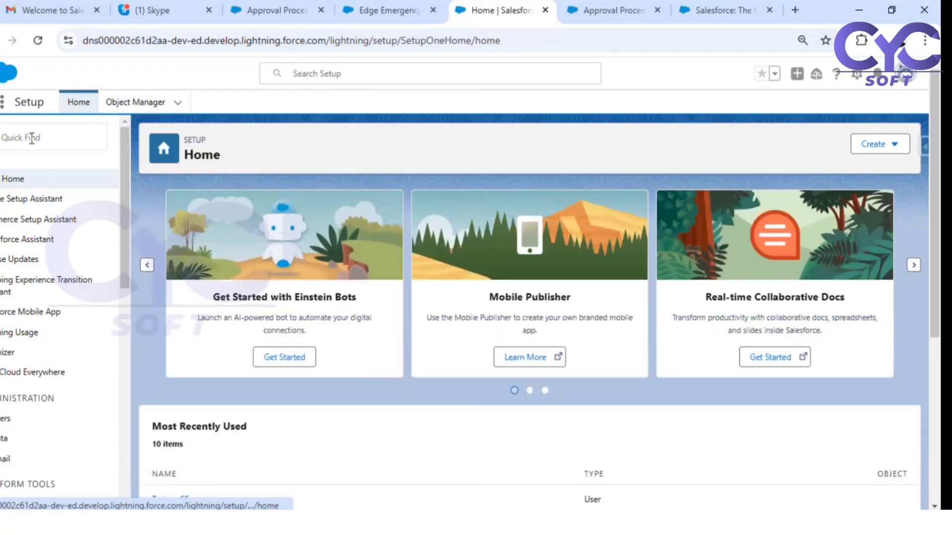
- Find 'process auto' in Quick Find and open Process Automation Settings
left_click(32, 137)
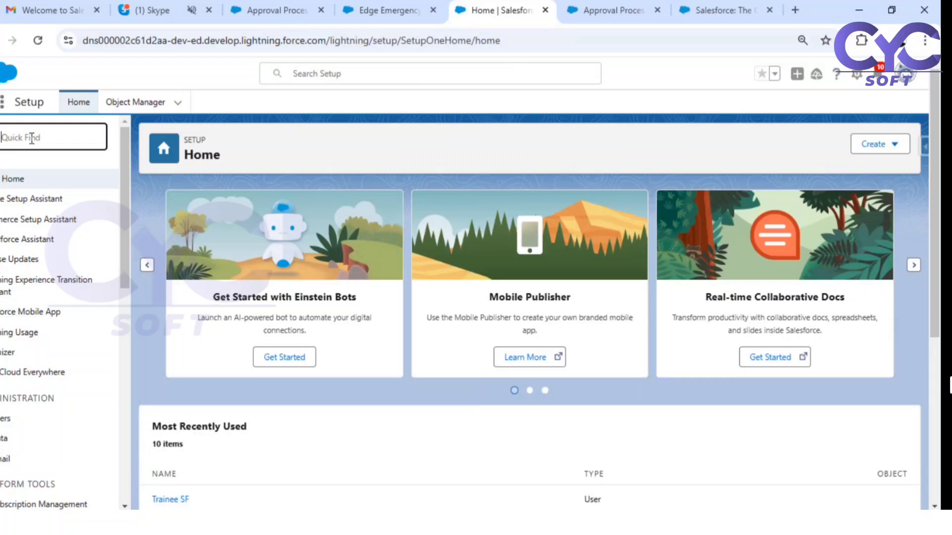
type("process auto")
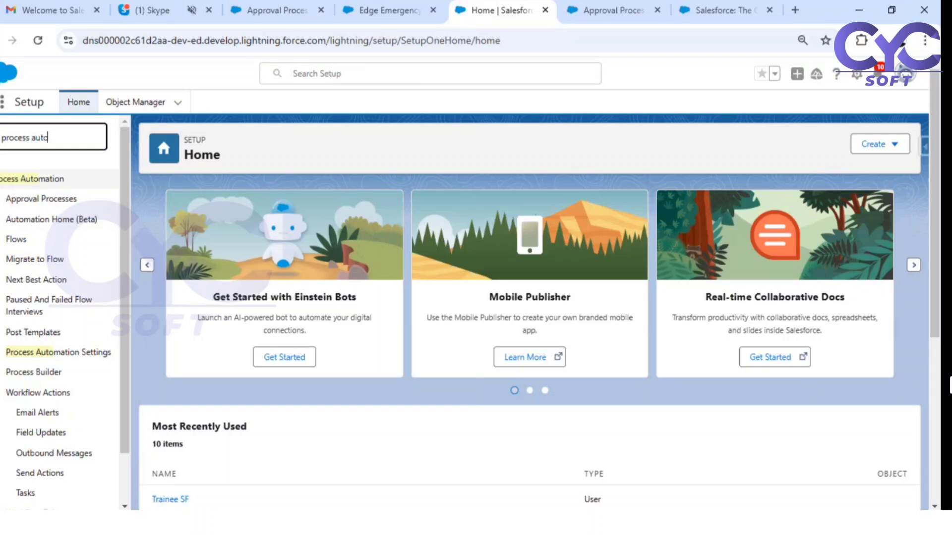
left_click(61, 353)
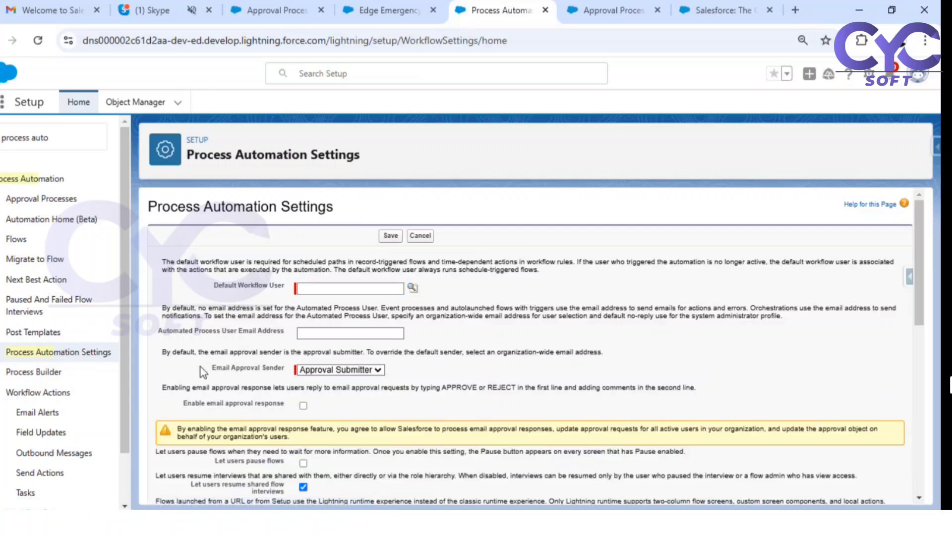
- Read the email approval response description, highlighting the APPROVE and REJECT keywords and the comments note
scroll(324, 392, "down", 3)
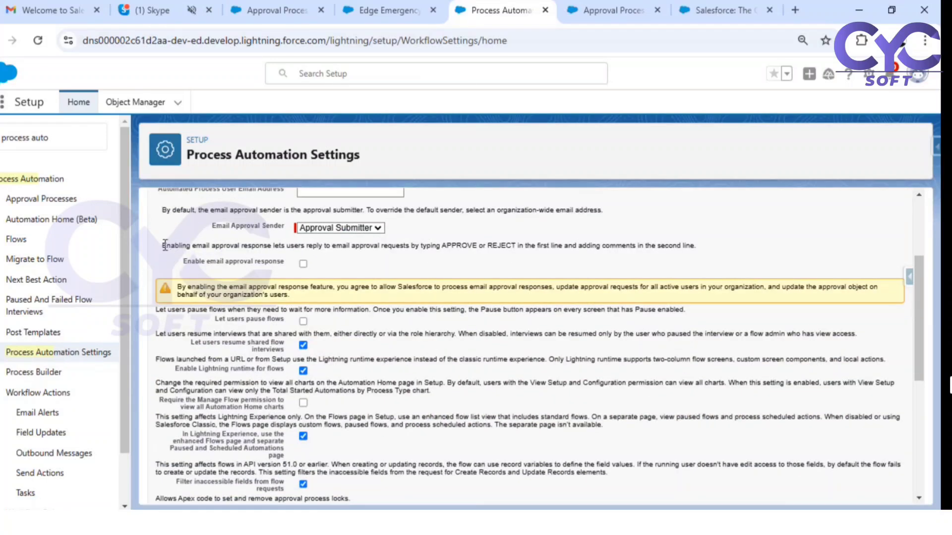
left_click_drag(164, 245, 297, 261)
left_click_drag(273, 242, 437, 246)
double_click(459, 245)
double_click(508, 245)
double_click(460, 245)
double_click(508, 246)
left_click(518, 245)
left_click_drag(519, 243, 555, 243)
left_click(525, 249)
double_click(465, 244)
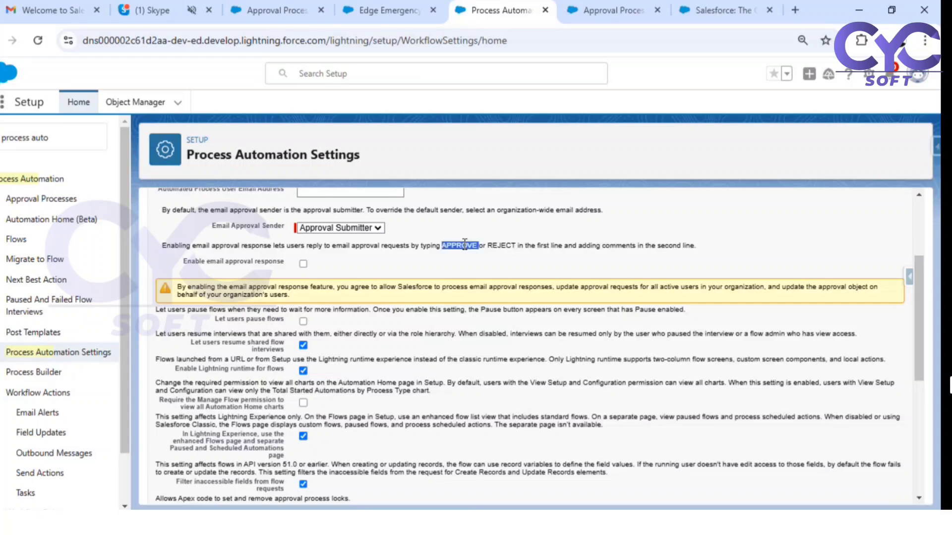
double_click(497, 244)
left_click_drag(582, 245, 690, 244)
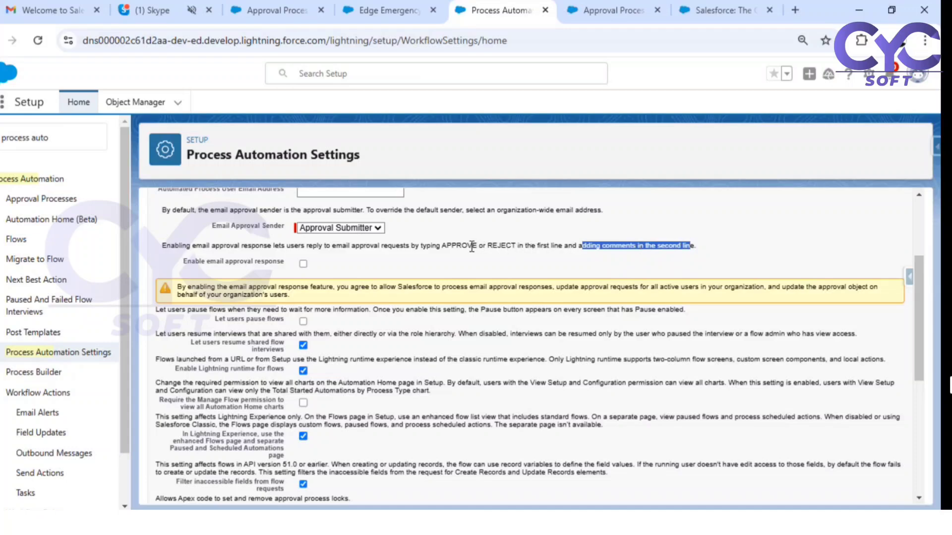
- Assign the admin user as Default Workflow User and save the Process Automation Settings
scroll(306, 268, "up", 3)
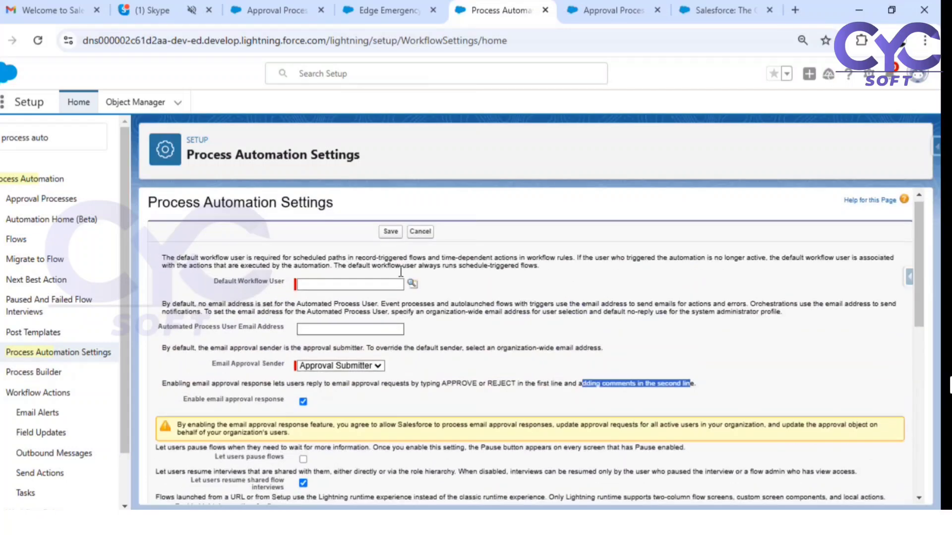
left_click(390, 236)
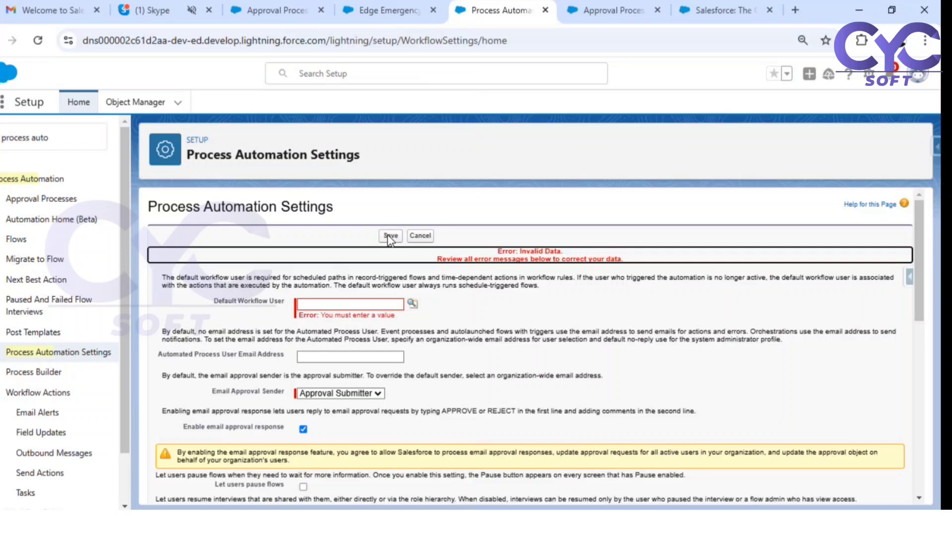
left_click(371, 303)
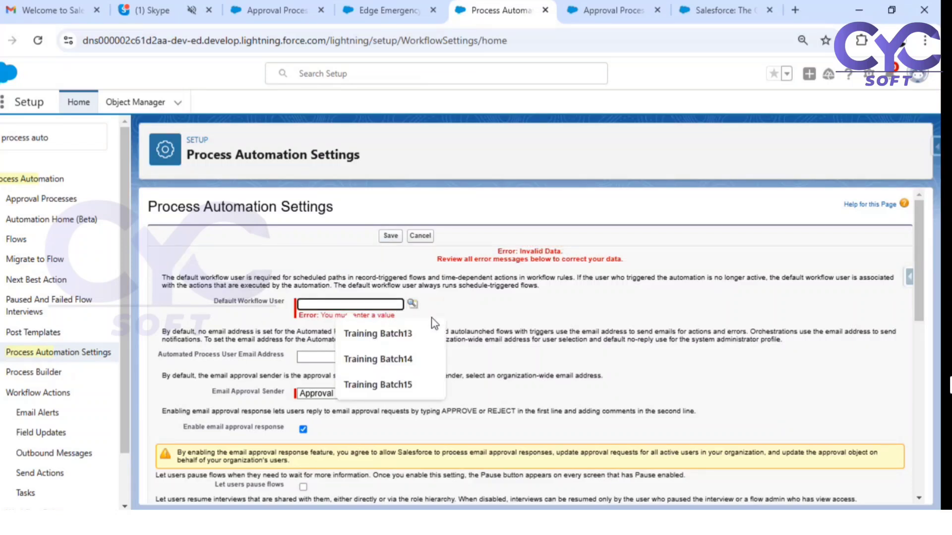
left_click(413, 304)
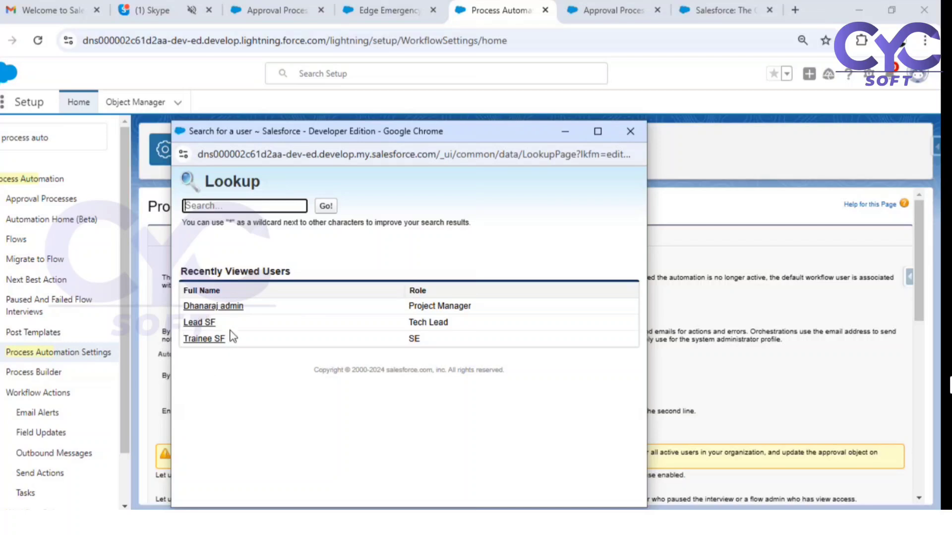
left_click(234, 307)
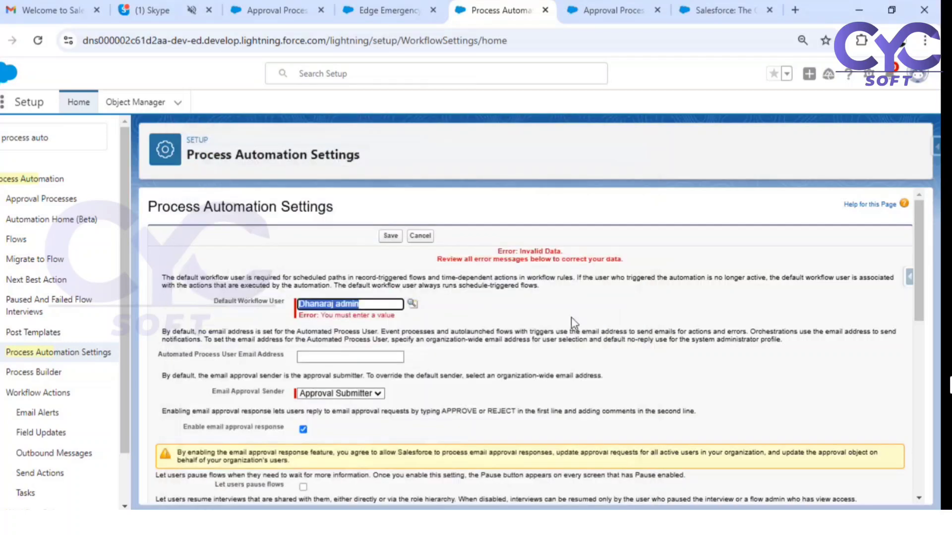
left_click(390, 236)
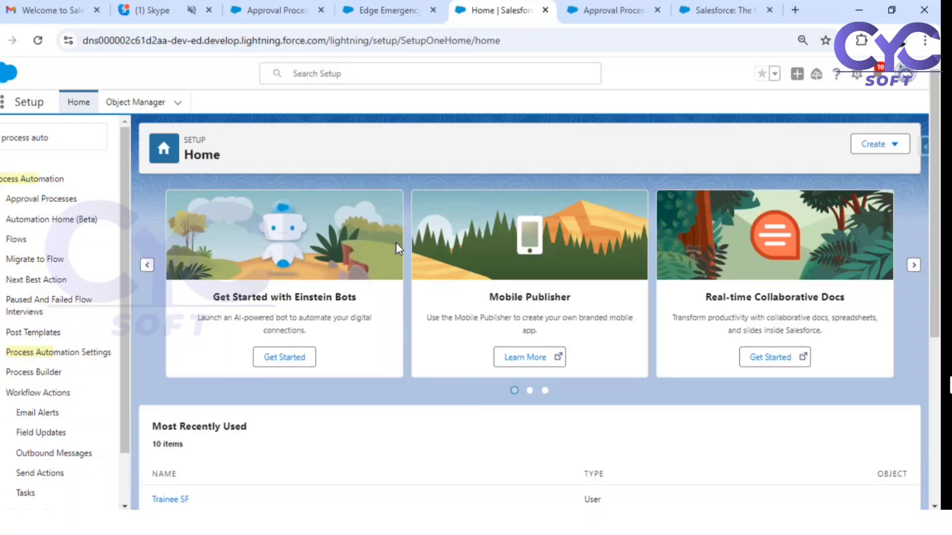
- Back on the opportunity tab, browse All Opportunities, glance at Edge Installation, and return
left_click(377, 13)
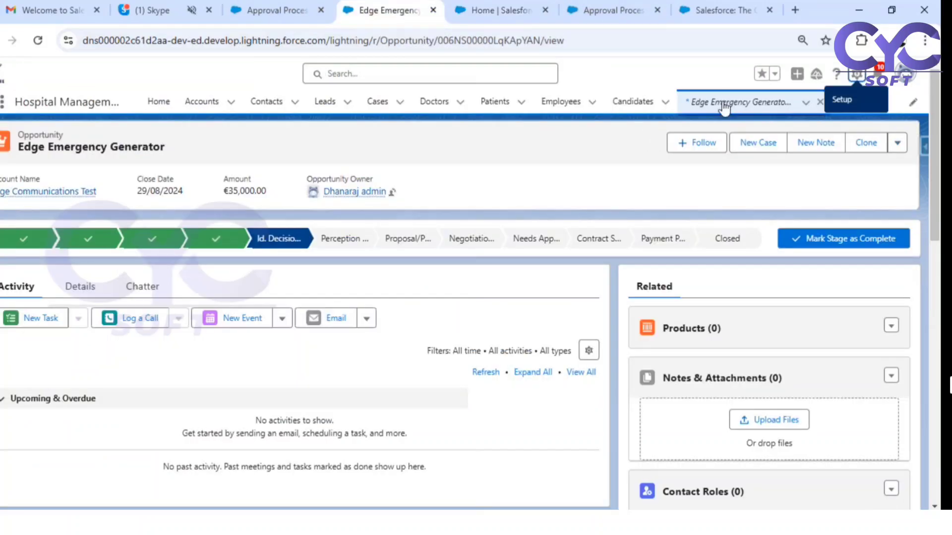
left_click(64, 132)
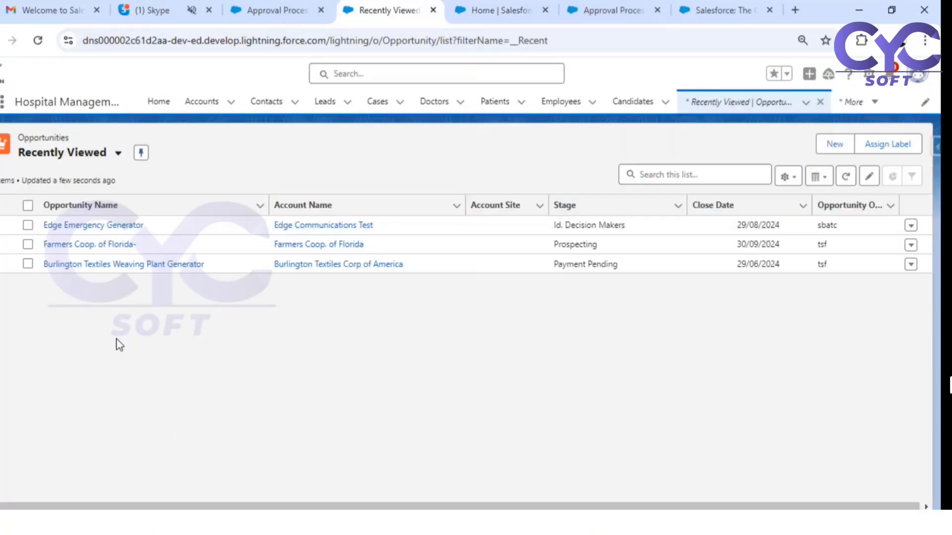
left_click(110, 163)
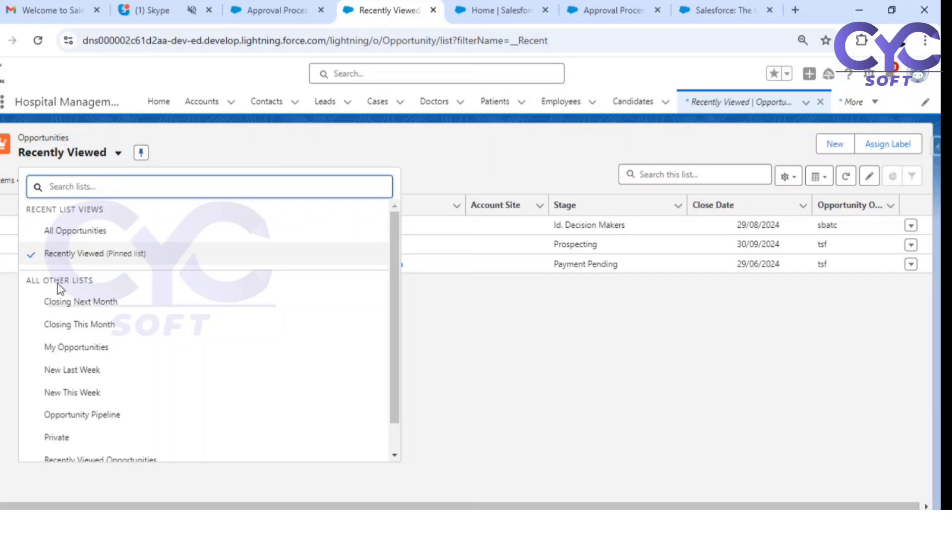
left_click(92, 231)
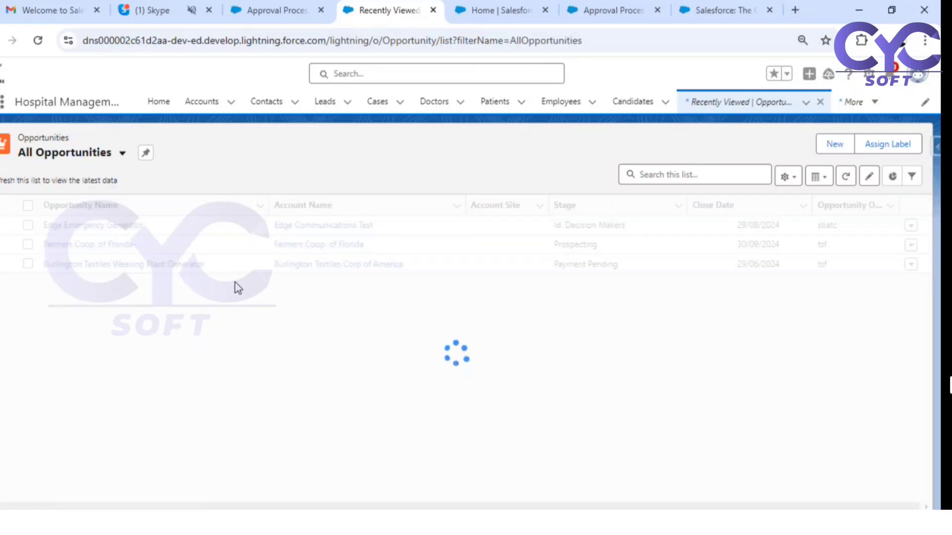
left_click(79, 302)
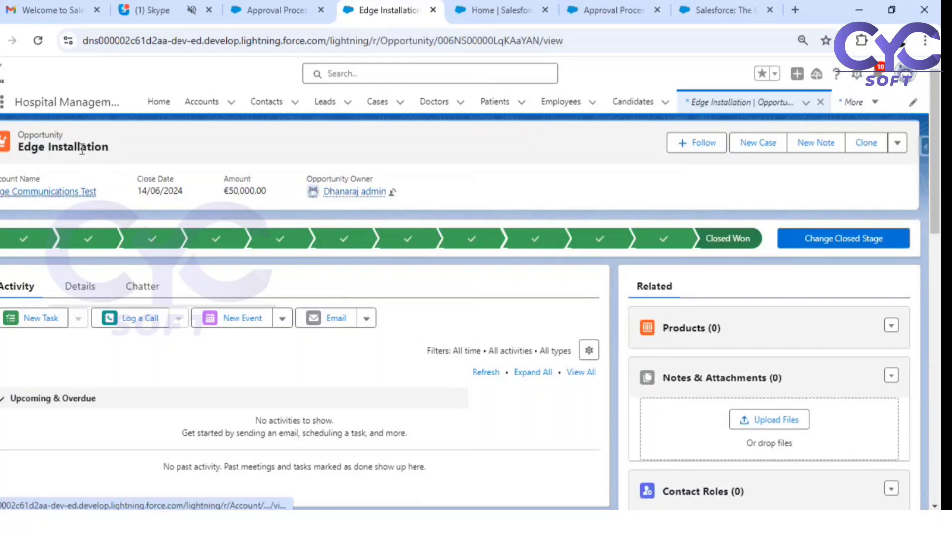
key("alt+Left")
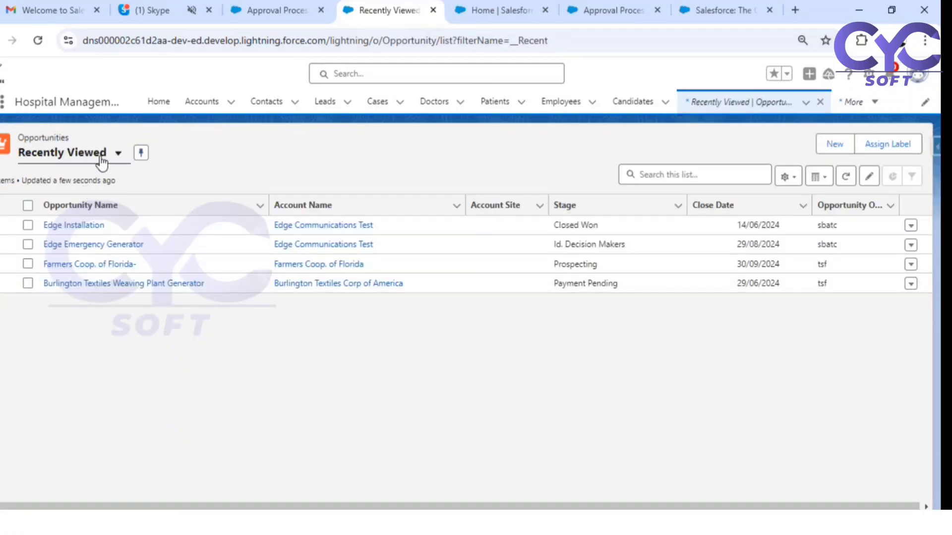
- From Recently Viewed, open Burlington Textiles Weaving Plant Generator's details showing 7% discount pending
left_click(102, 161)
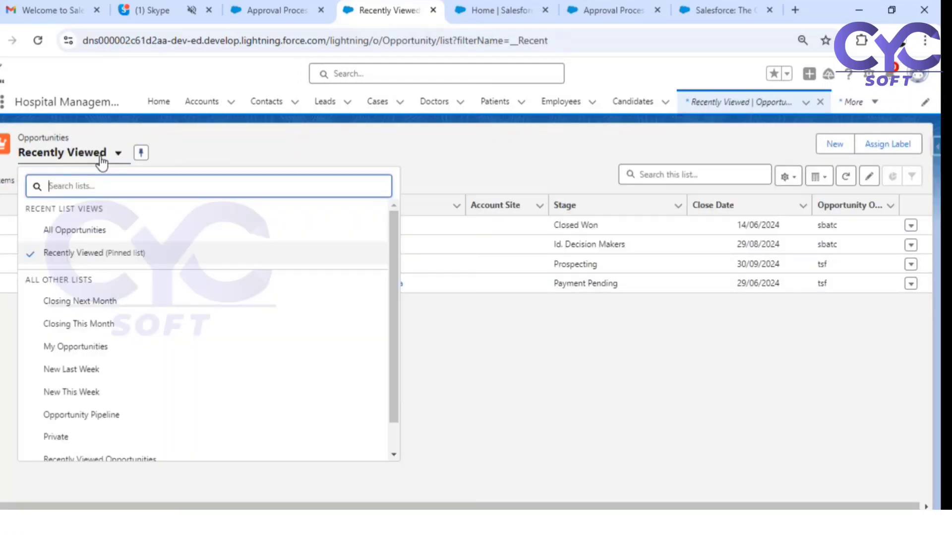
left_click(514, 378)
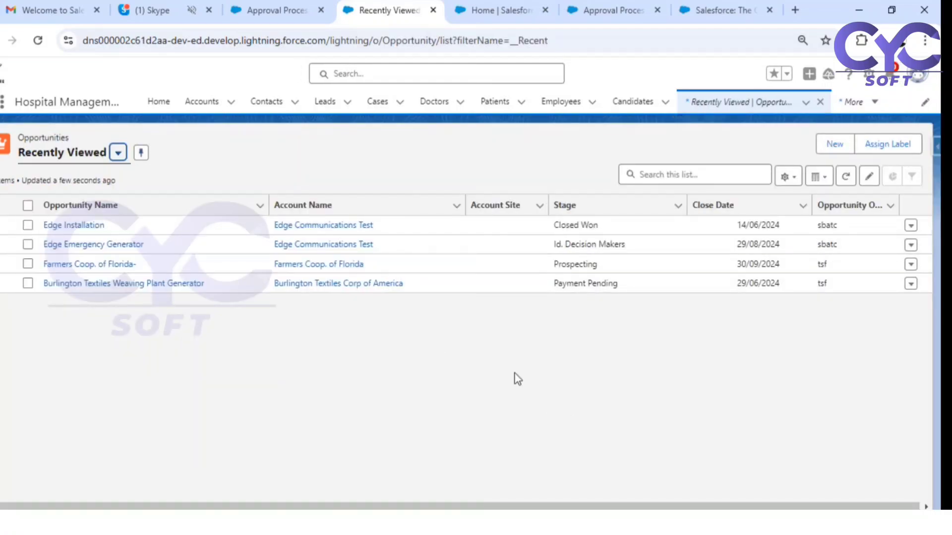
left_click(131, 284)
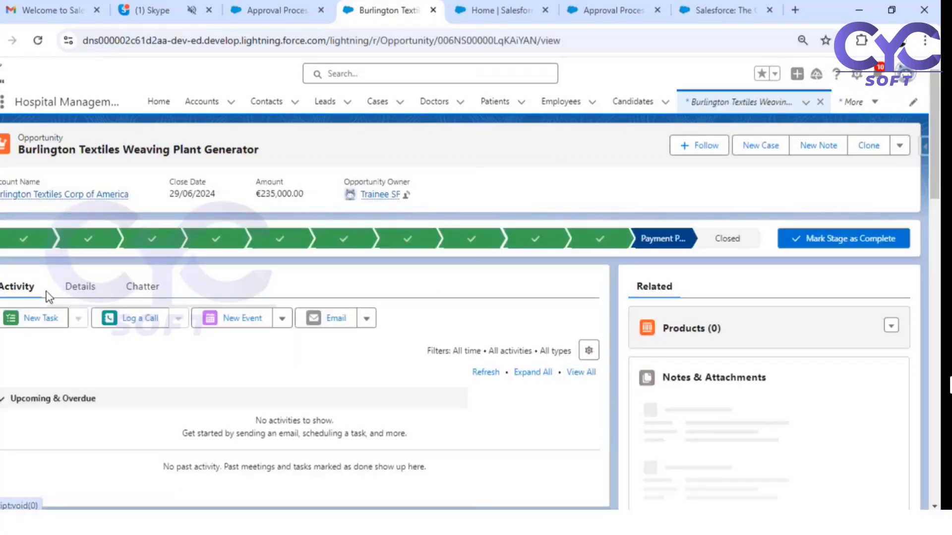
left_click(79, 286)
scroll(188, 379, "down", 3)
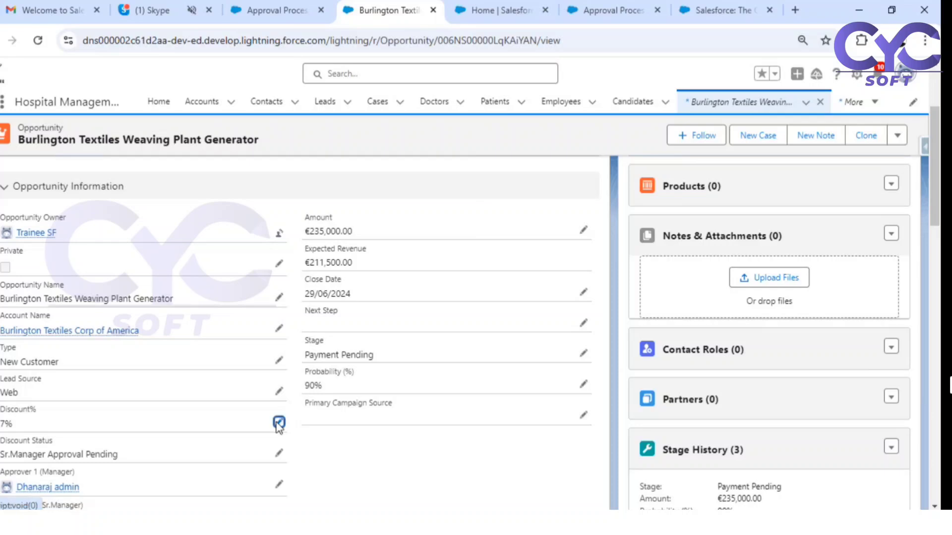
- Change the Discount% to 3, set Discount Status to --None--, and save the opportunity
left_click(279, 424)
scroll(82, 385, "down", 3)
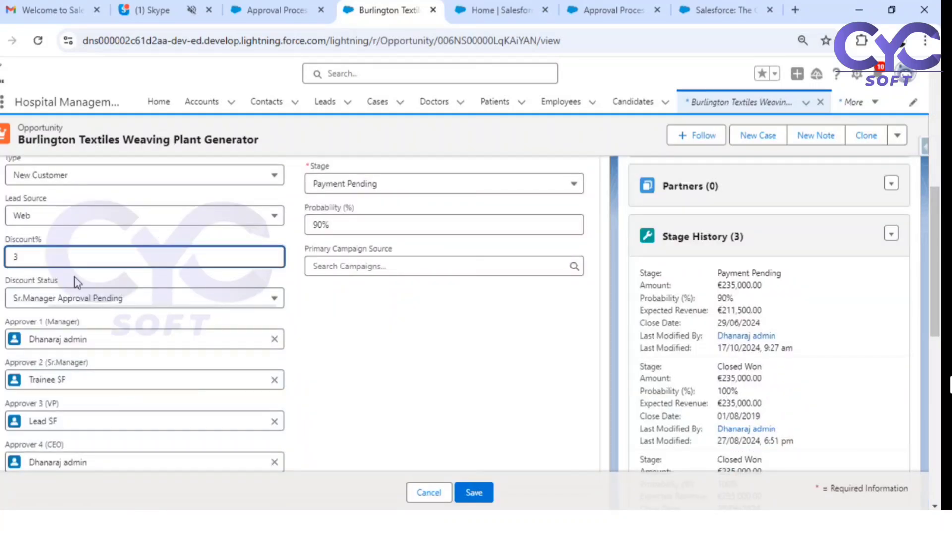
left_click(82, 298)
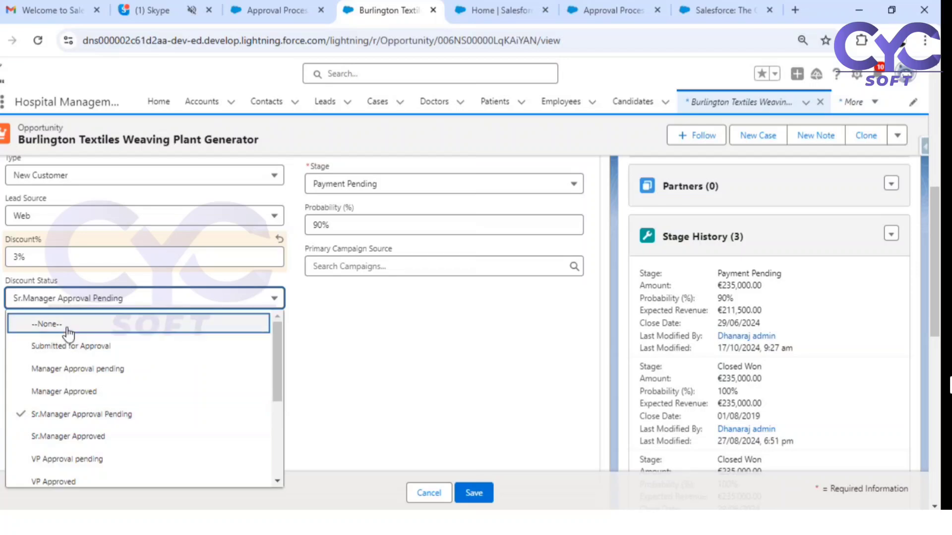
left_click(69, 327)
left_click(445, 335)
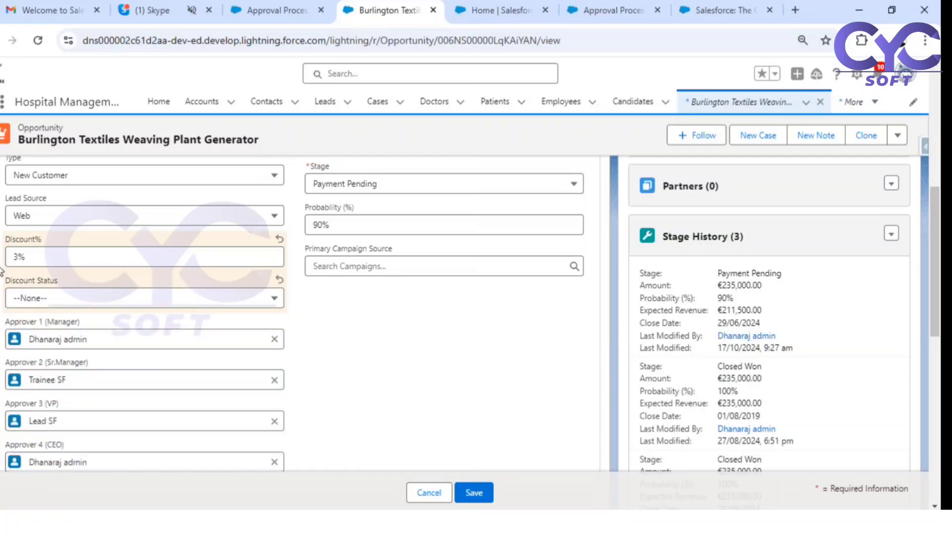
left_click(476, 492)
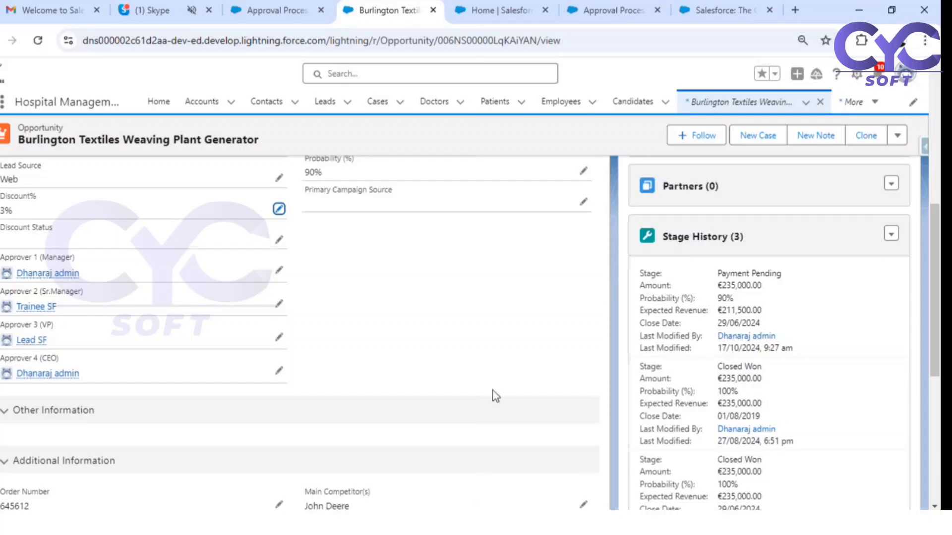
- Check the record's actions menu, then scroll to Approval History showing the Sr.Manager step pending
scroll(501, 329, "up", 3)
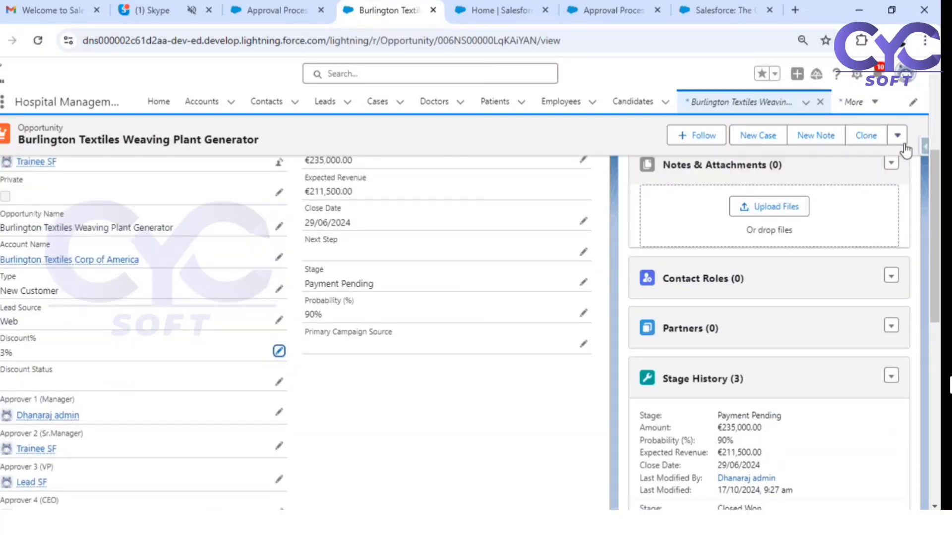
left_click(897, 137)
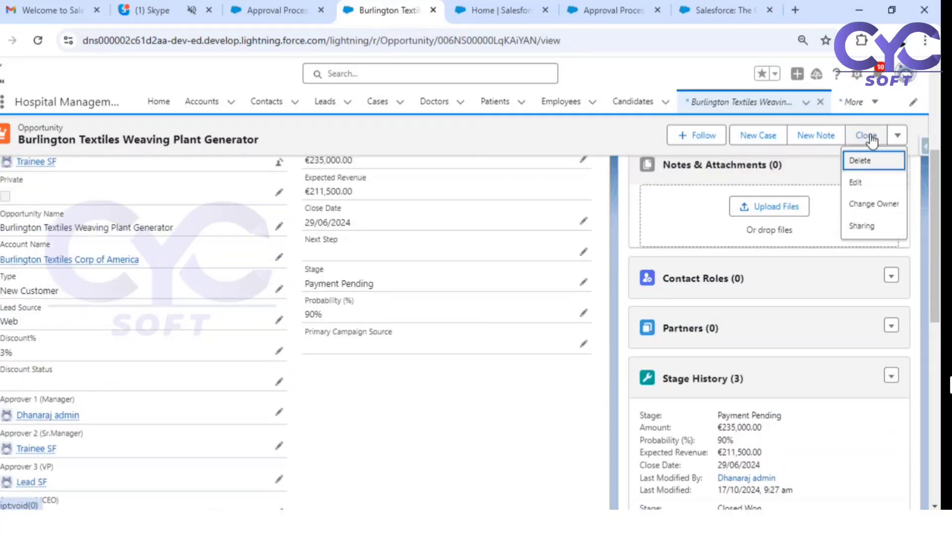
left_click(518, 394)
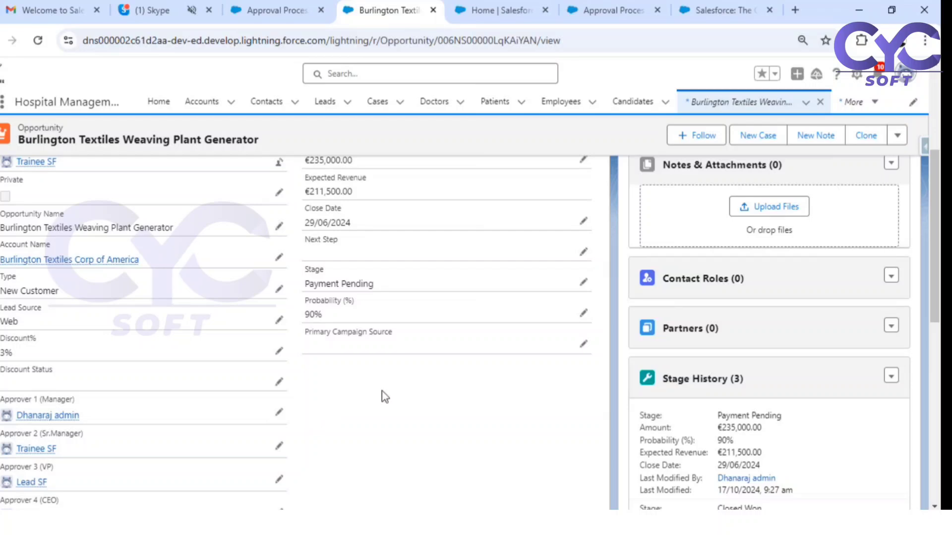
scroll(385, 396, "down", 10)
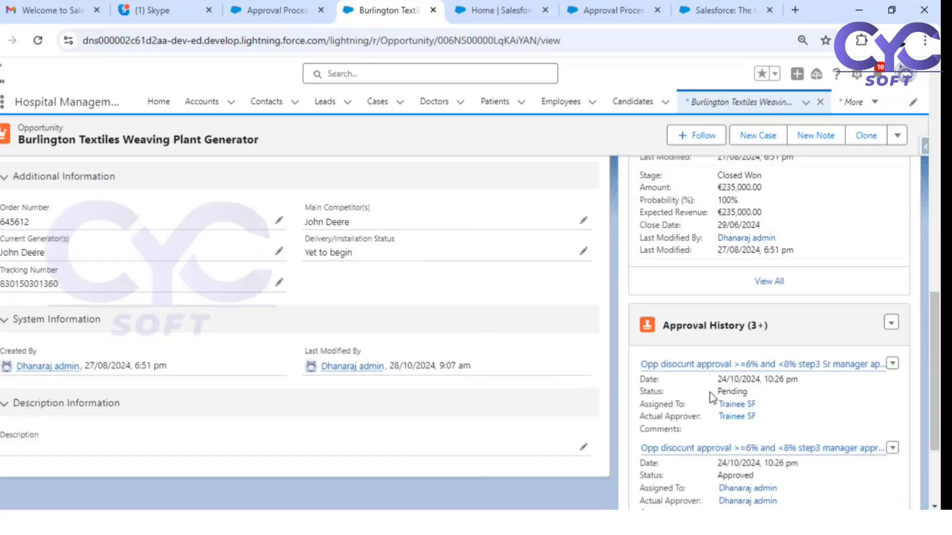
- Approve the pending step3 Sr manager request and return to Burlington Textiles' details
left_click(710, 365)
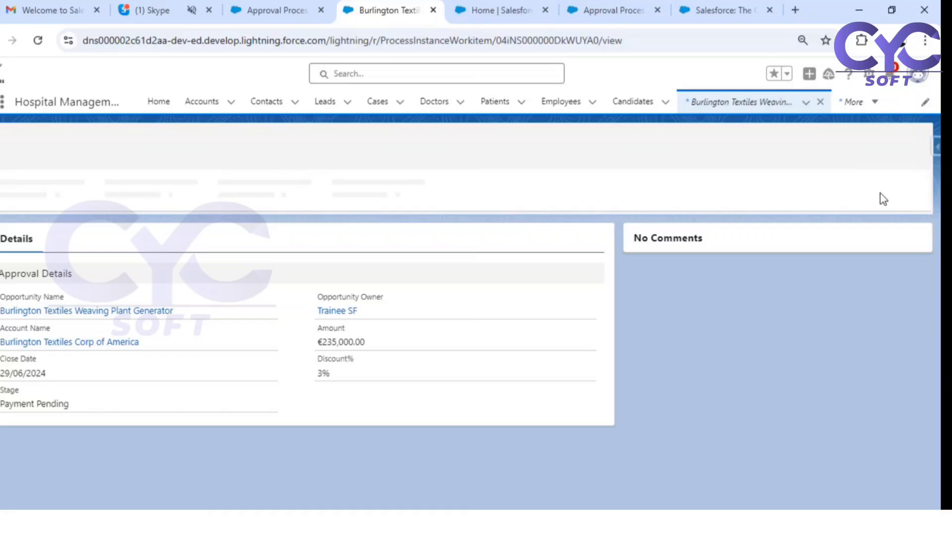
left_click(798, 145)
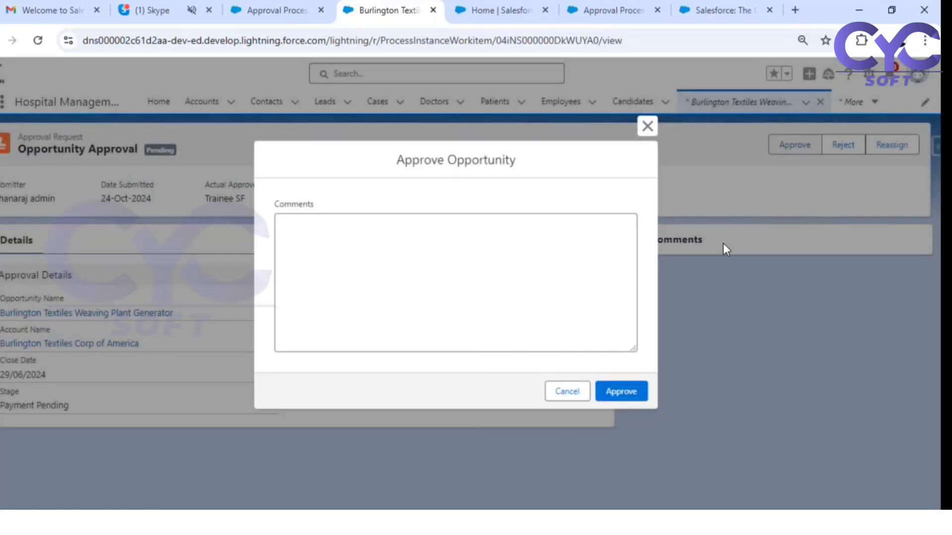
left_click(634, 392)
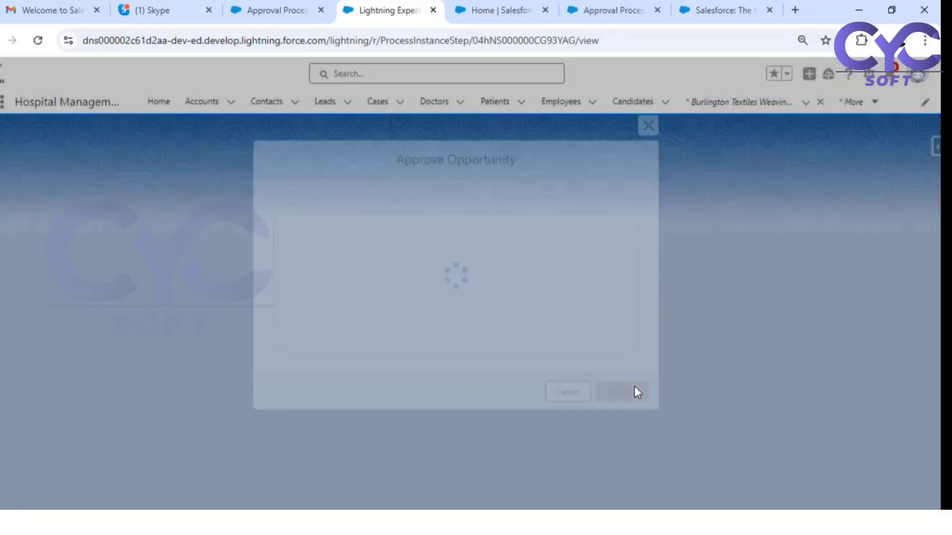
left_click(144, 316)
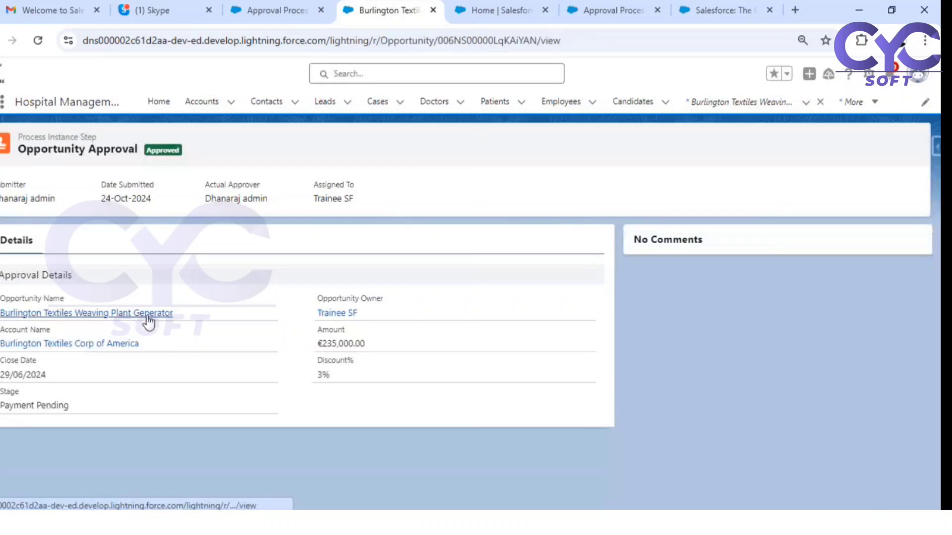
left_click(89, 292)
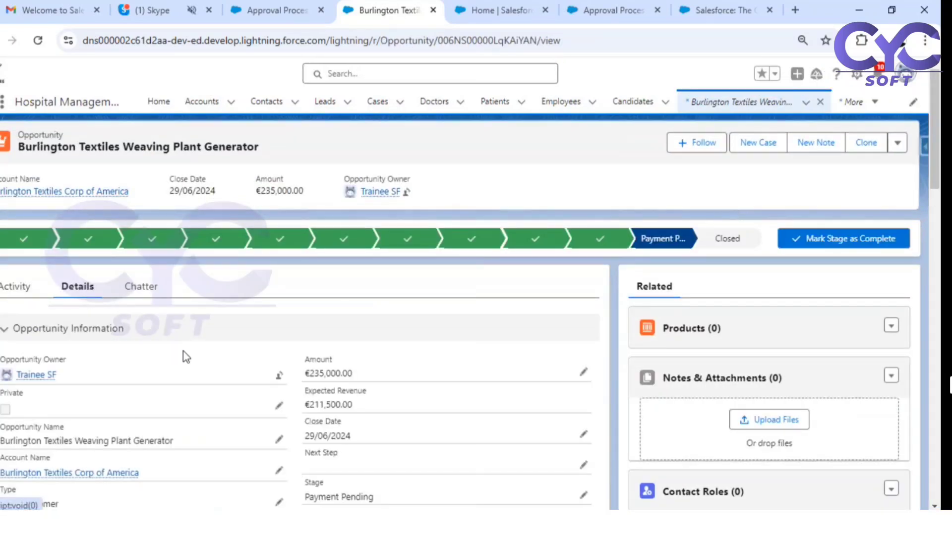
- Reset Discount Status from Approved to --None-- and save, keeping the 3% discount
scroll(179, 360, "down", 5)
left_click(273, 313)
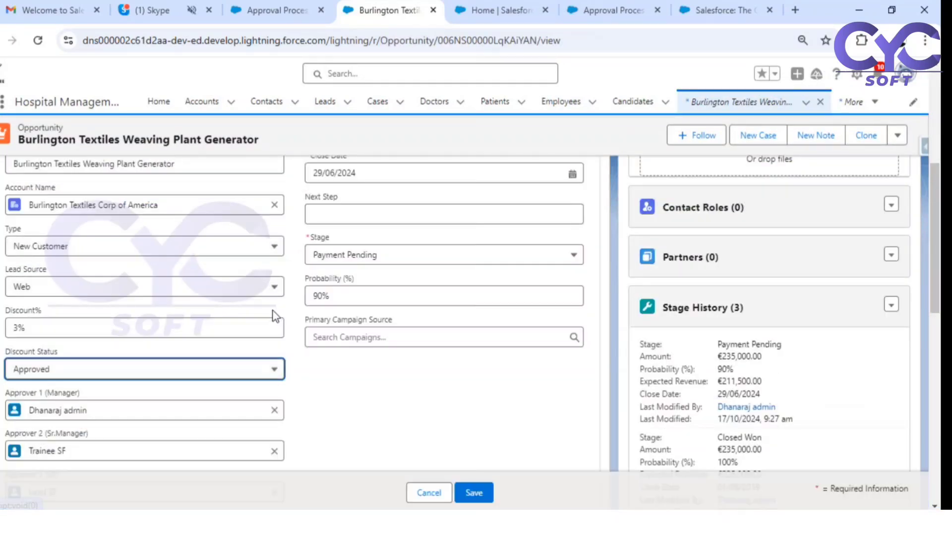
left_click(108, 376)
scroll(106, 238, "up", 5)
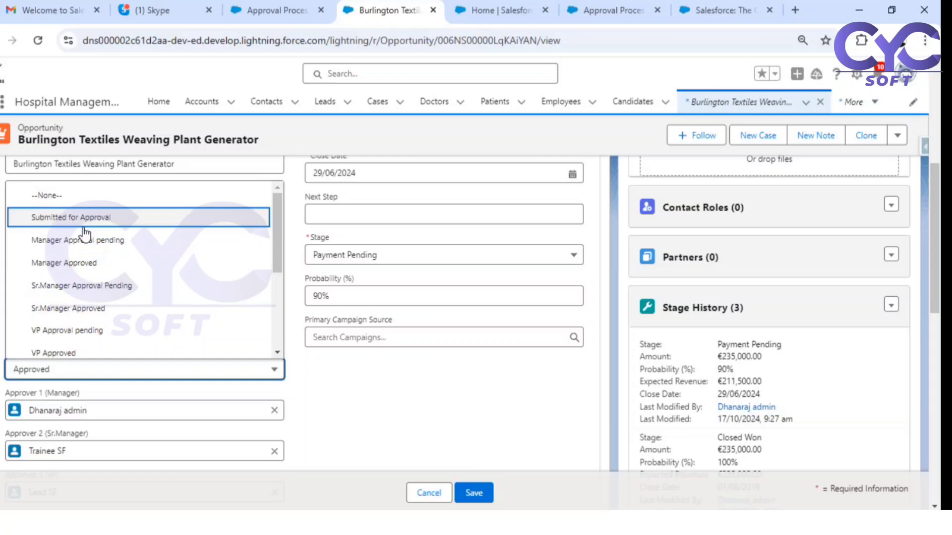
left_click(85, 198)
left_click(474, 492)
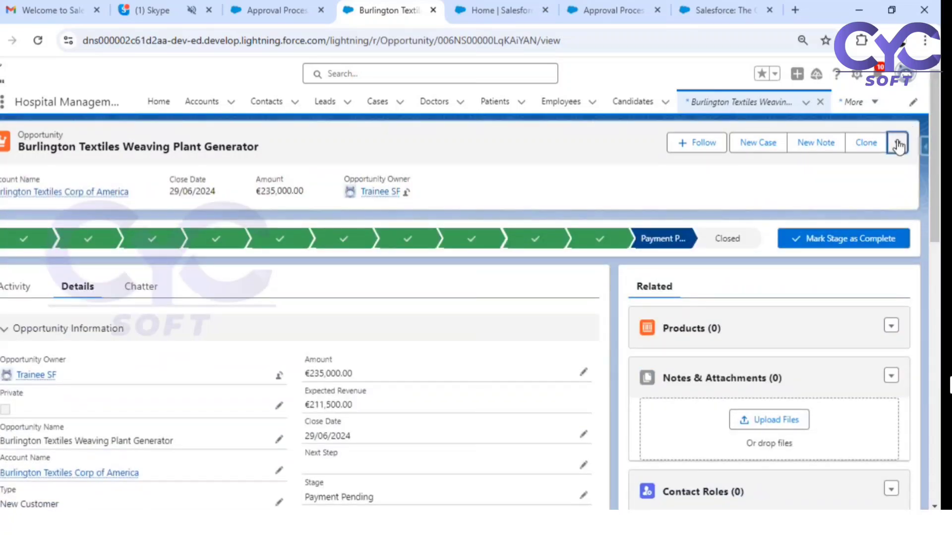
- Submit Burlington Textiles Weaving Plant Generator for approval with the Comments left empty
left_click(897, 142)
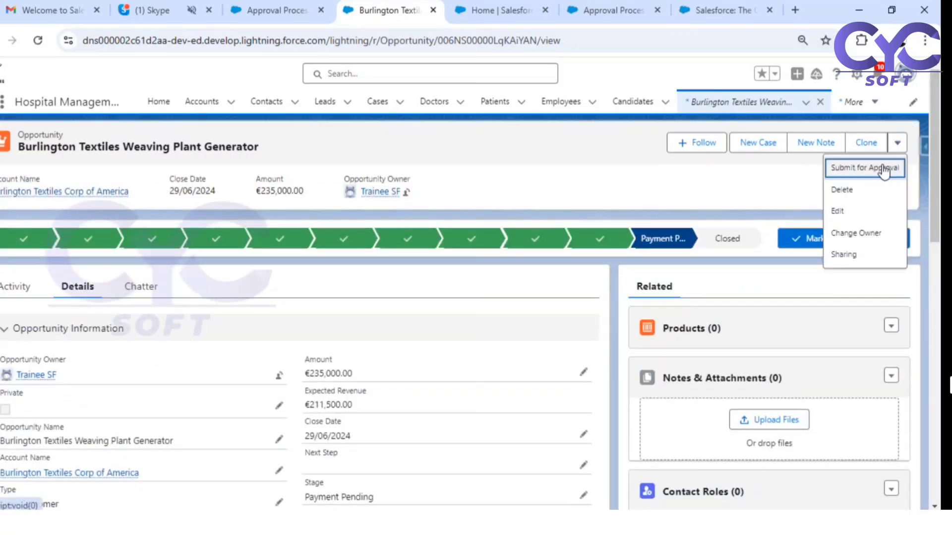
left_click(848, 169)
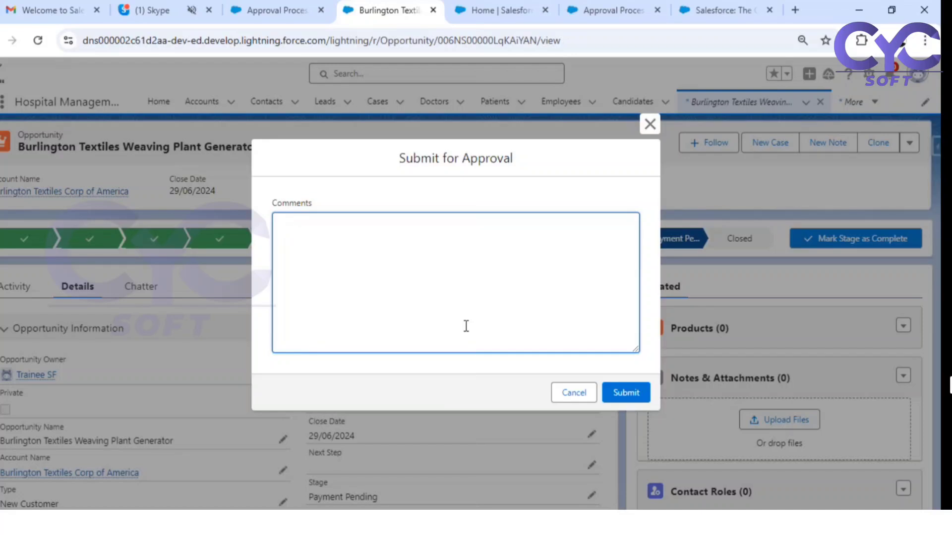
left_click(617, 390)
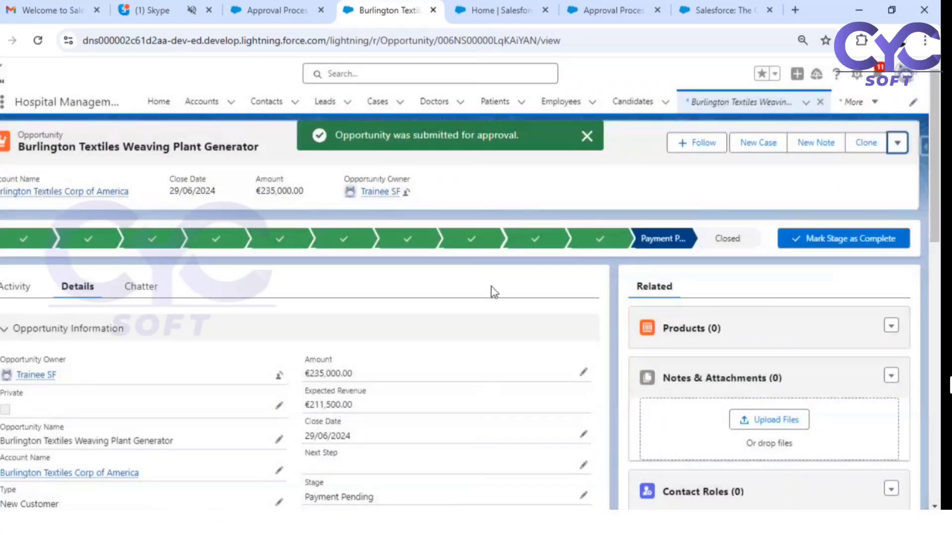
- Switch to Gmail and refresh the inbox to fetch the new approval email
left_click(40, 11)
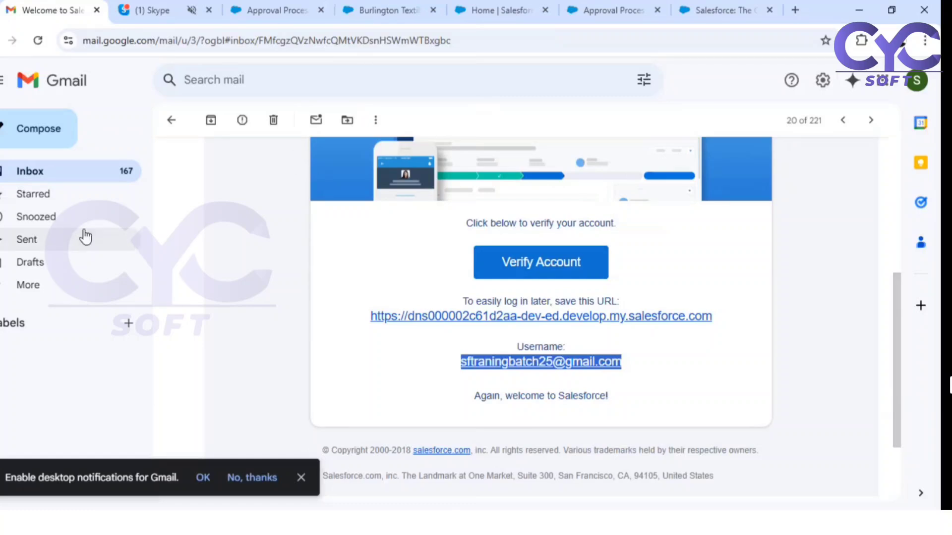
left_click(22, 170)
scroll(546, 285, "up", 10)
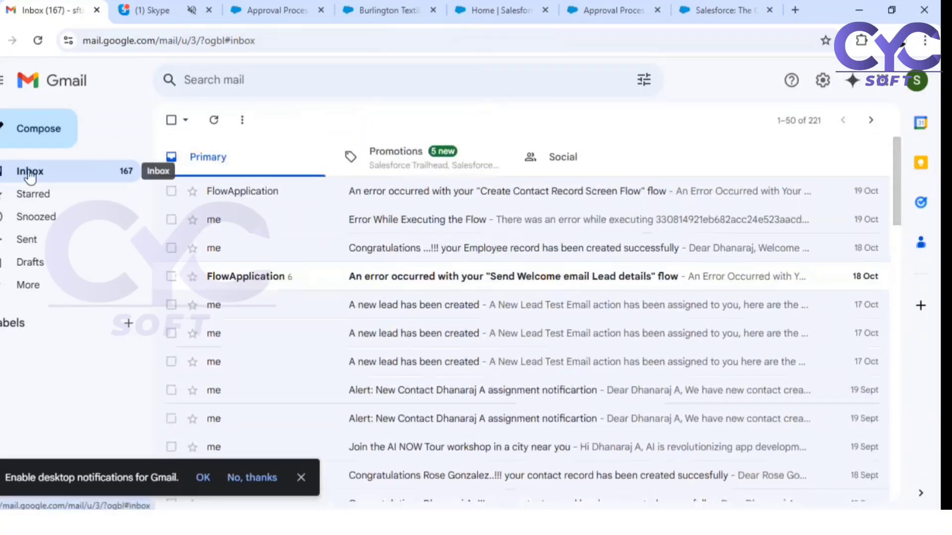
left_click(30, 172)
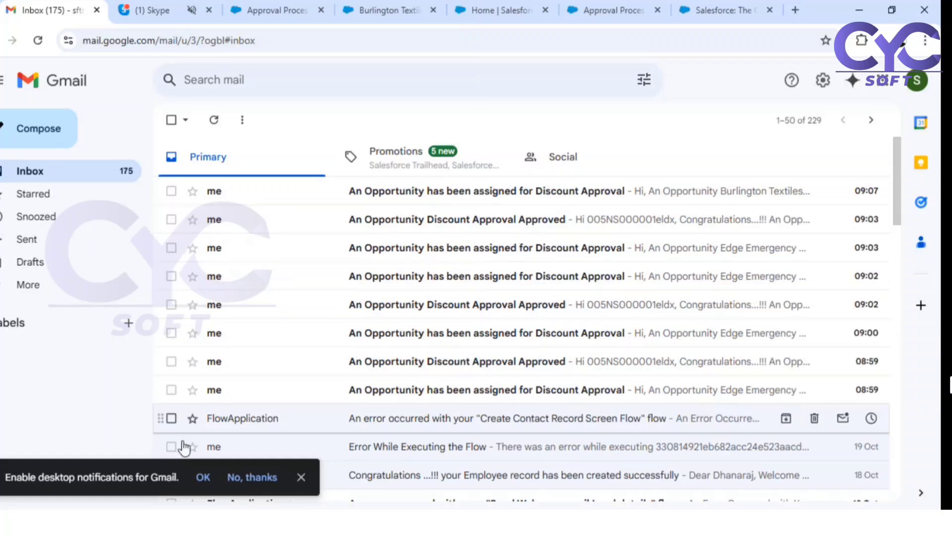
- Select the seven older approval emails (08:59 to 09:03) and move them to the Bin
left_click(171, 390)
left_click(171, 362)
left_click(171, 333)
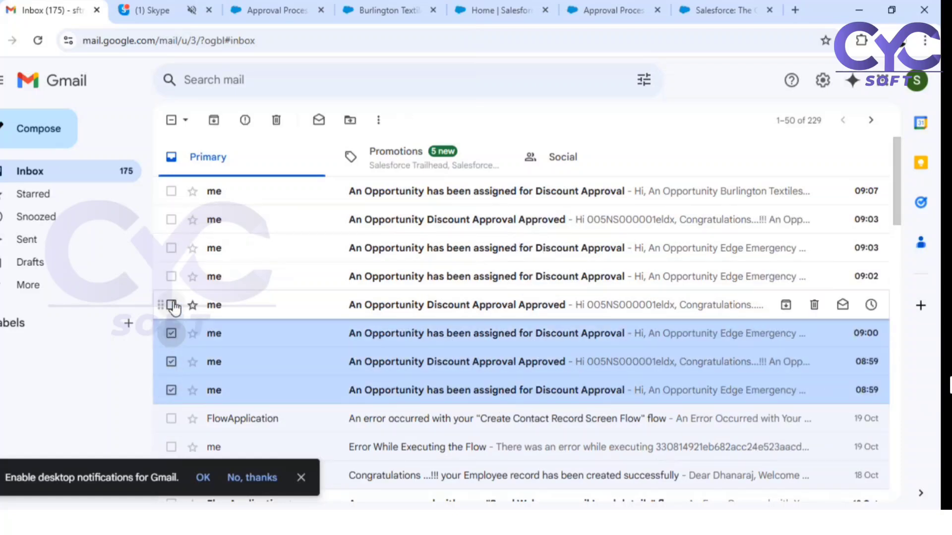
left_click(171, 305)
left_click(171, 277)
left_click(171, 248)
left_click(171, 220)
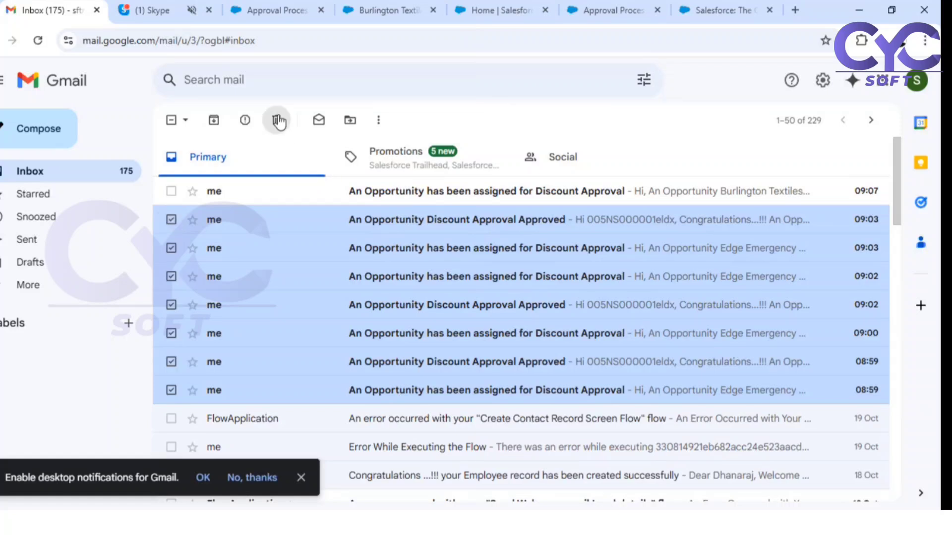
left_click(276, 120)
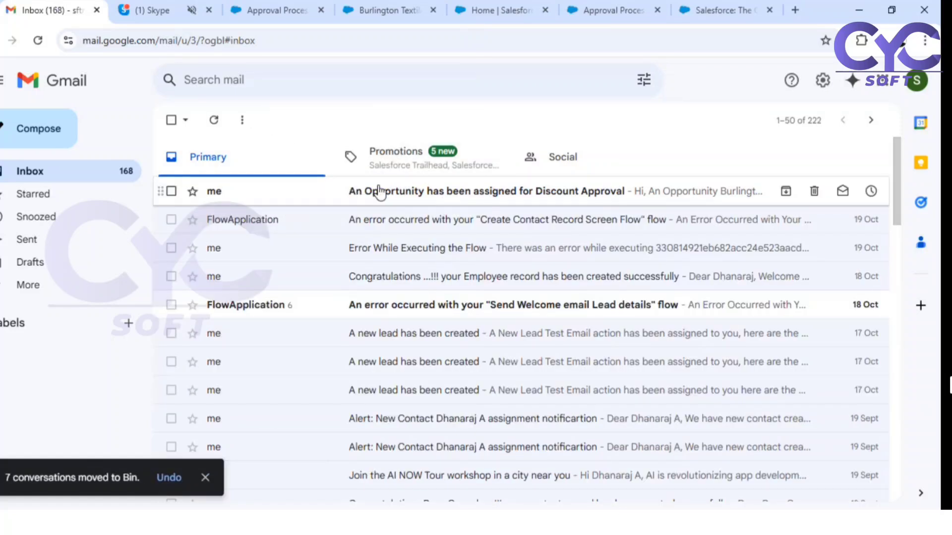
- Open the Burlington Textiles Discount Approval email, mark it Looks safe, and review its details
left_click(380, 198)
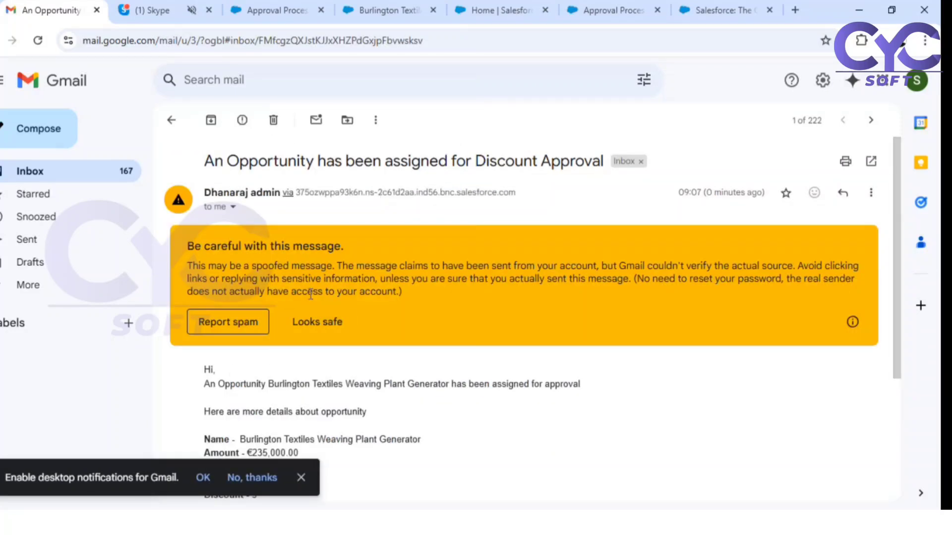
left_click(313, 323)
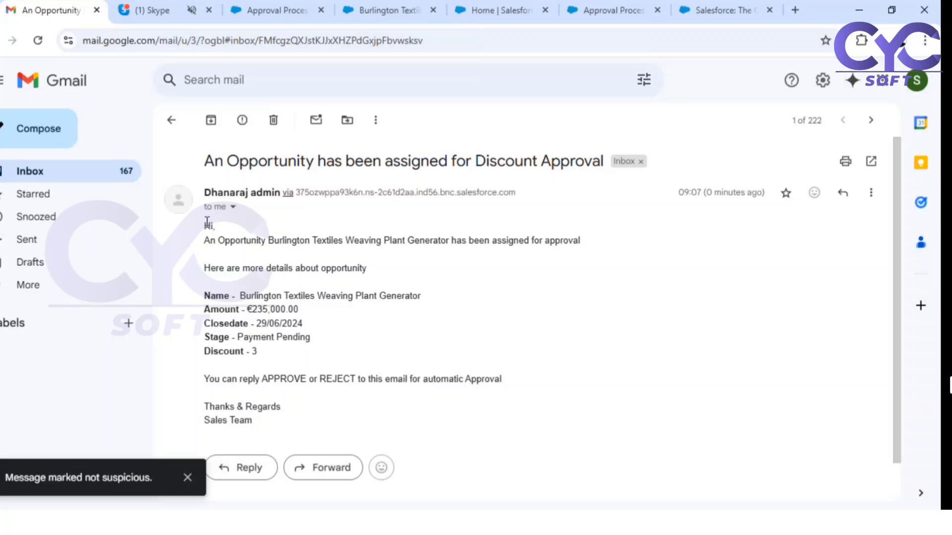
left_click_drag(207, 222, 281, 418)
left_click(341, 400)
left_click_drag(364, 237, 522, 247)
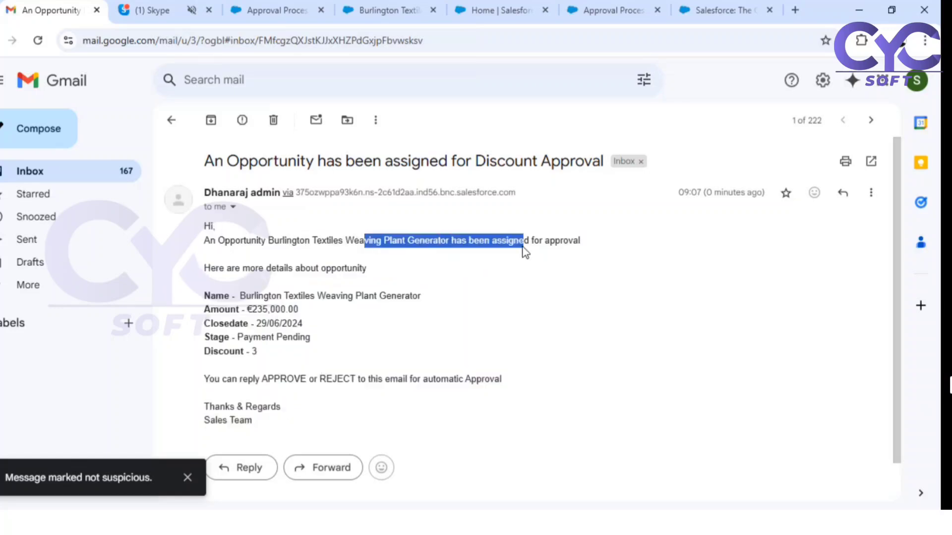
left_click(265, 286)
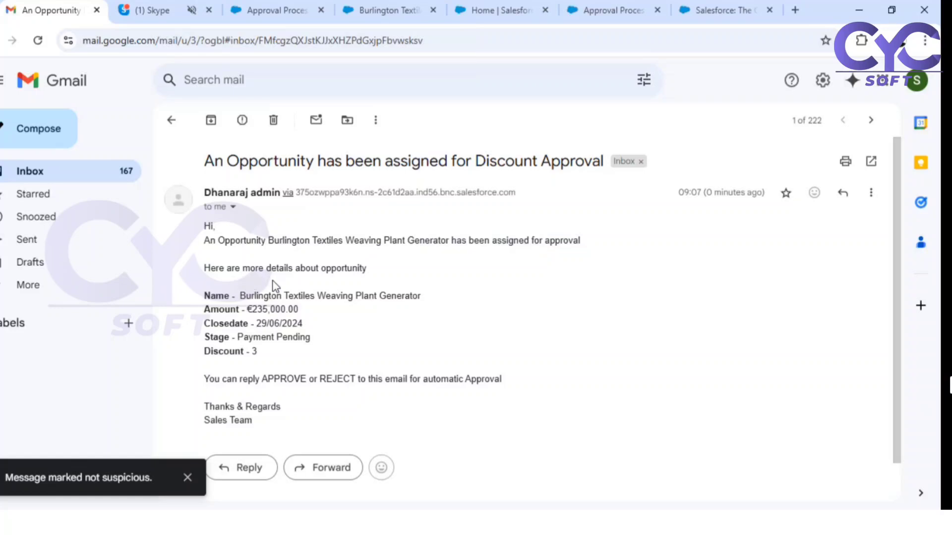
left_click_drag(254, 296, 302, 295)
left_click_drag(246, 341, 264, 341)
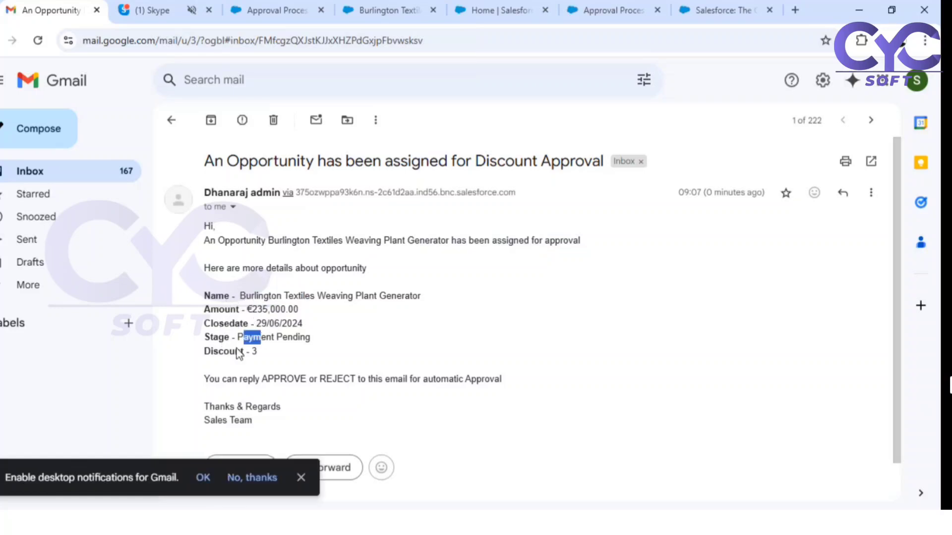
left_click(259, 353)
- Note the APPROVE or REJECT reply instruction, start a reply, then go back to the Burlington Textiles tab
left_click_drag(204, 378, 504, 388)
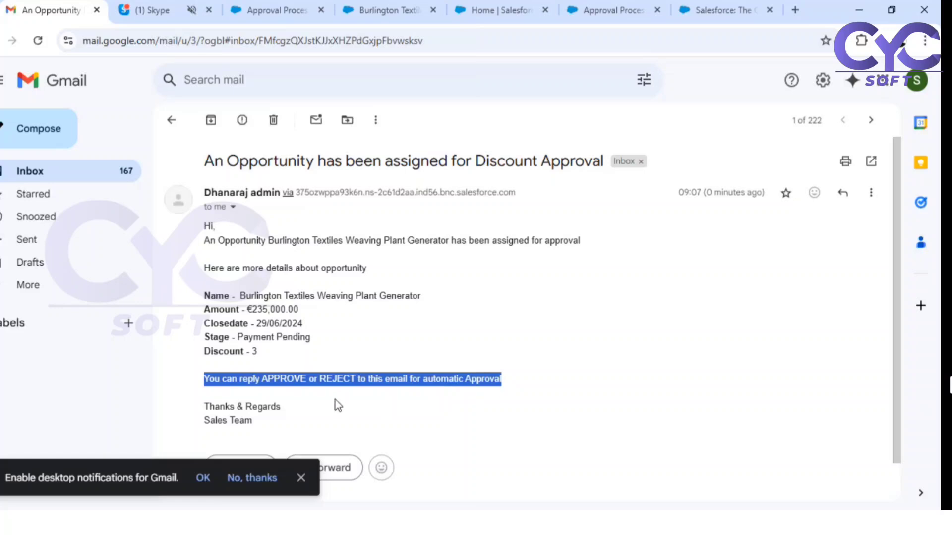
left_click(207, 377)
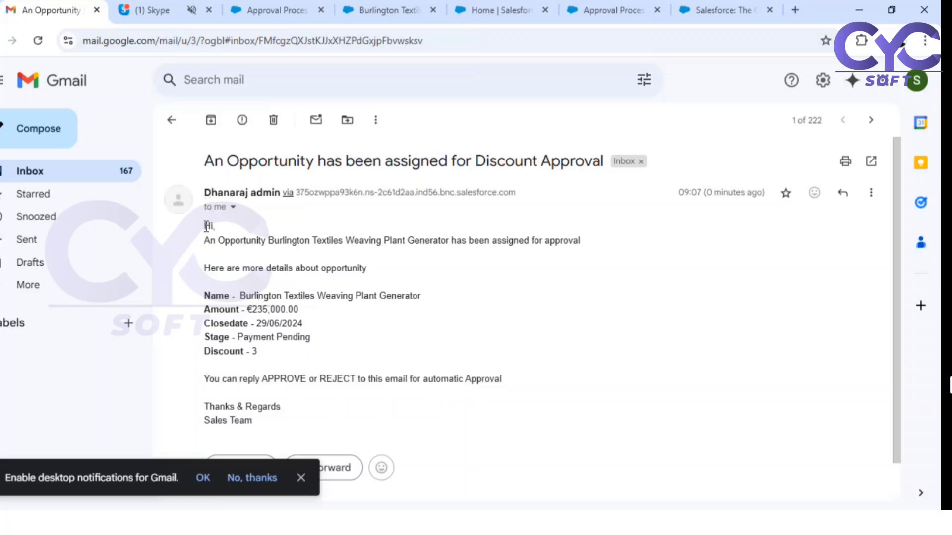
left_click_drag(202, 233, 286, 356)
left_click(289, 358)
left_click_drag(204, 379, 505, 387)
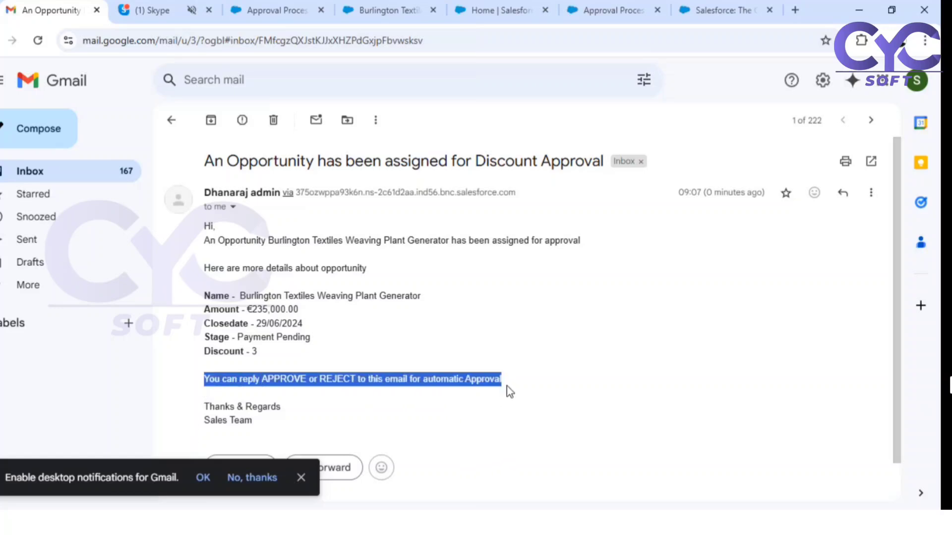
left_click(253, 394)
left_click_drag(204, 379, 520, 386)
left_click(841, 195)
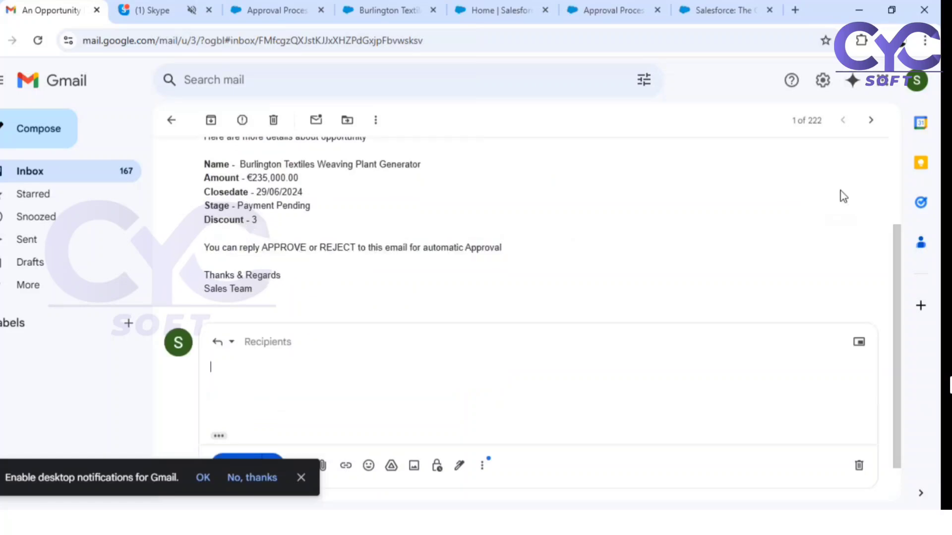
left_click(389, 10)
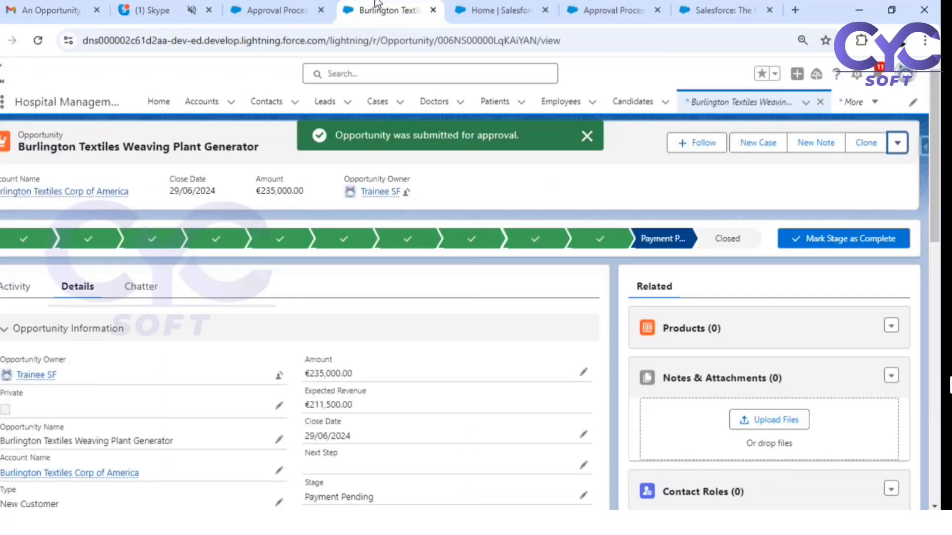
- Scroll through Approval History and review the discount approval process definition
scroll(218, 291, "down", 5)
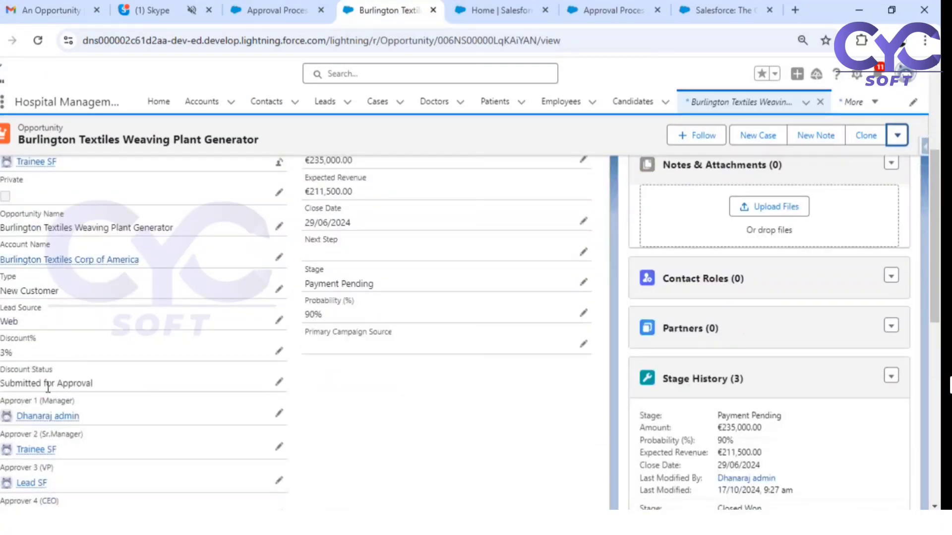
scroll(822, 421, "down", 8)
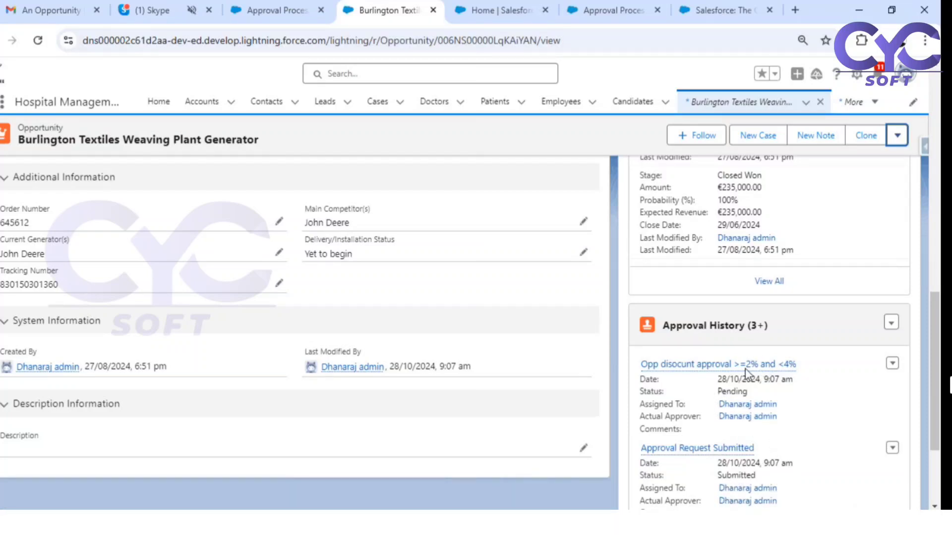
left_click(614, 3)
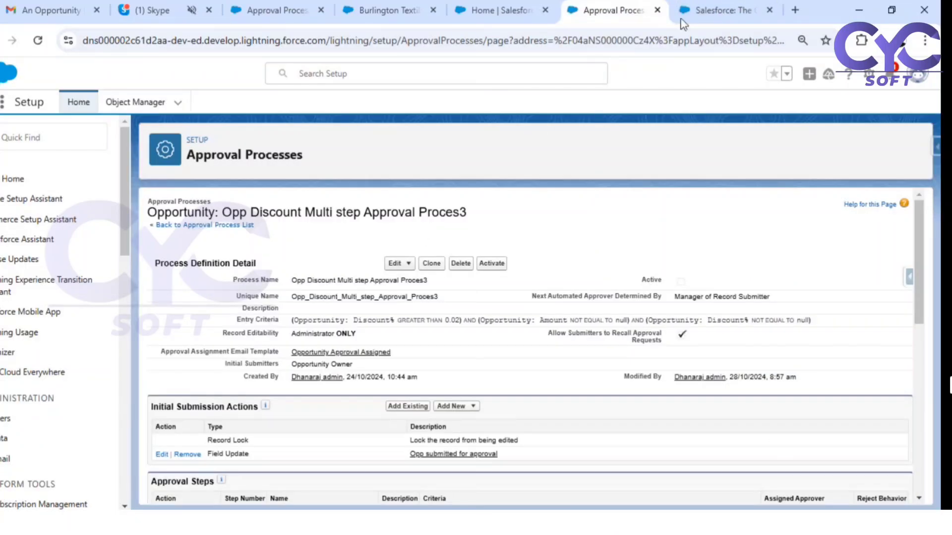
left_click(42, 9)
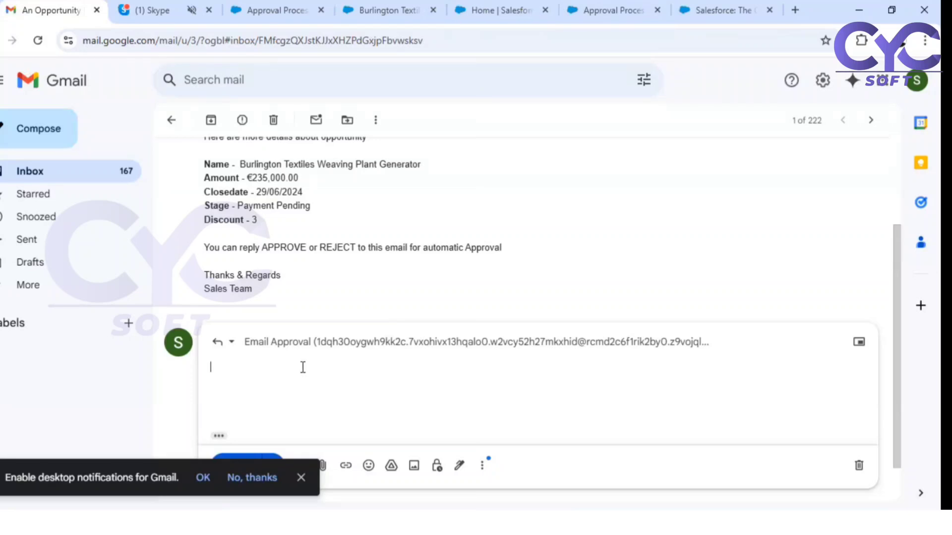
left_click(284, 6)
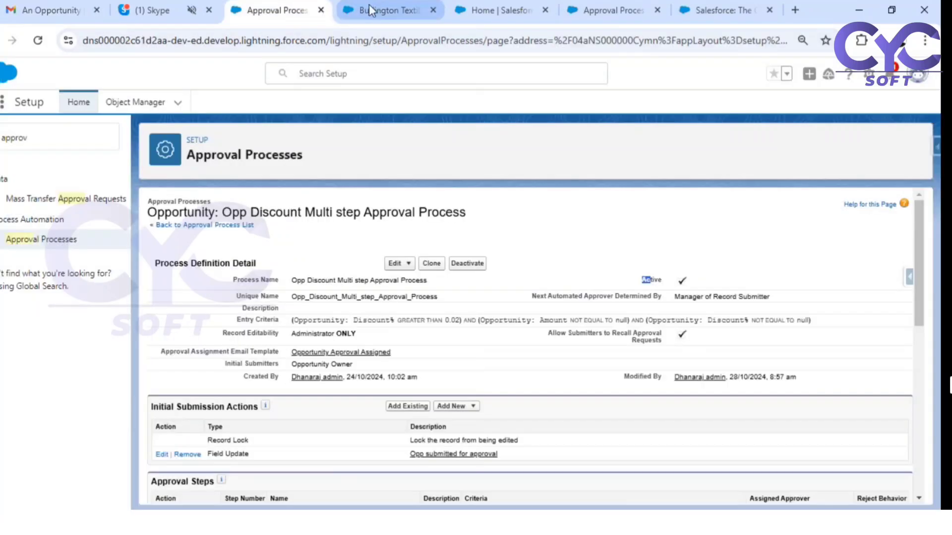
- Check Process Automation Settings for email approval responses and copy the word APPROVE
left_click(497, 6)
left_click(601, 9)
left_click(501, 10)
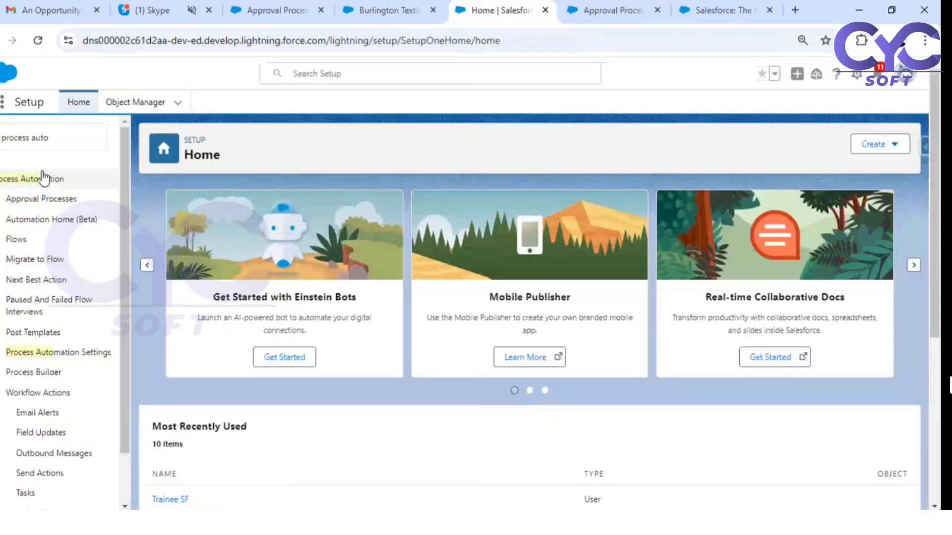
left_click(39, 352)
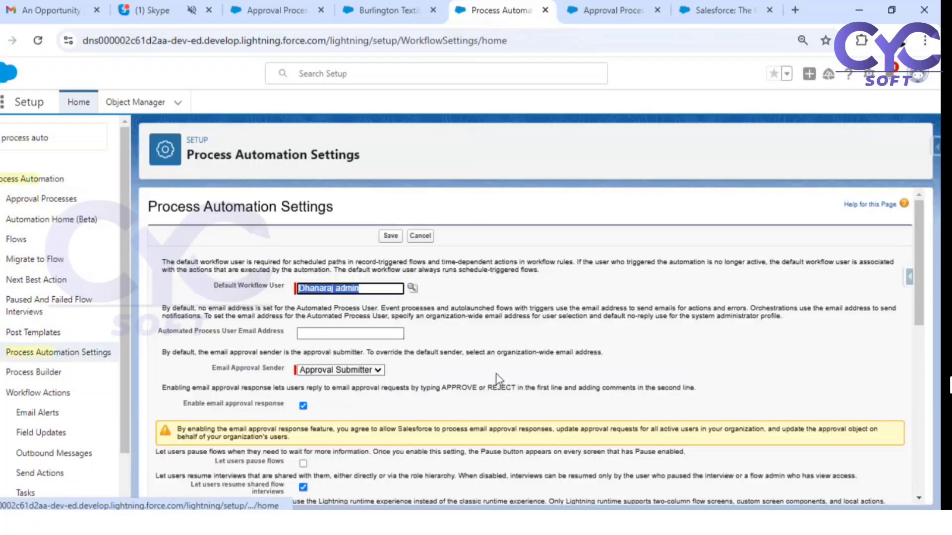
double_click(456, 389)
key("ctrl+c")
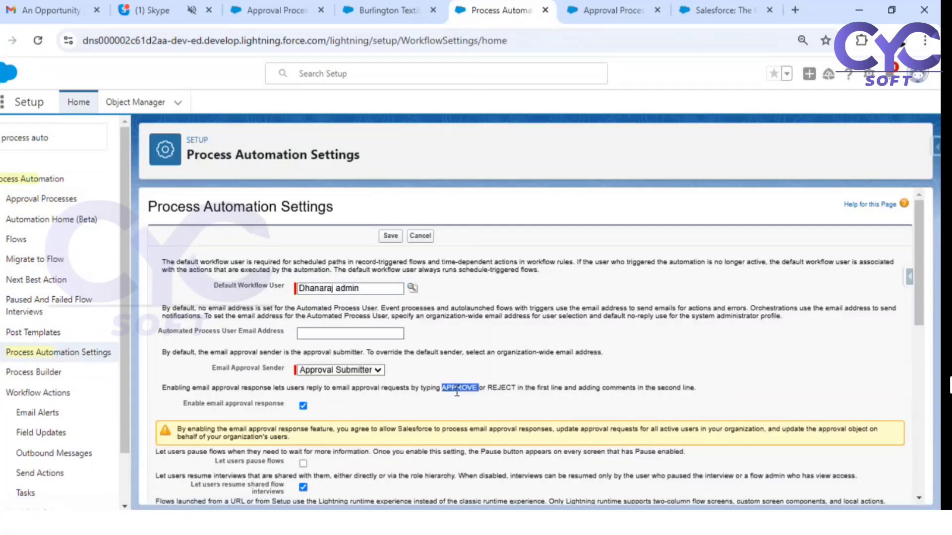
left_click(55, 10)
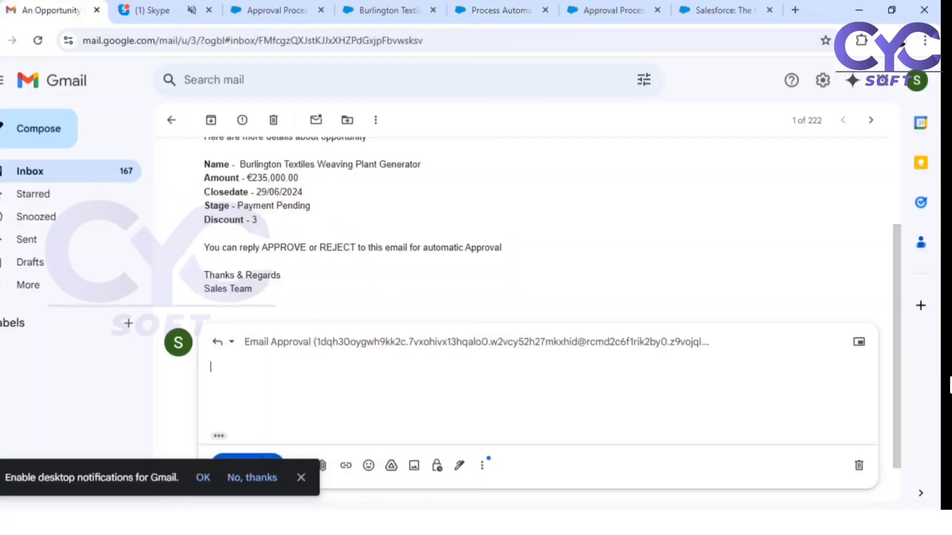
- Paste APPROVE into the reply body in plain body font
key("ctrl+v")
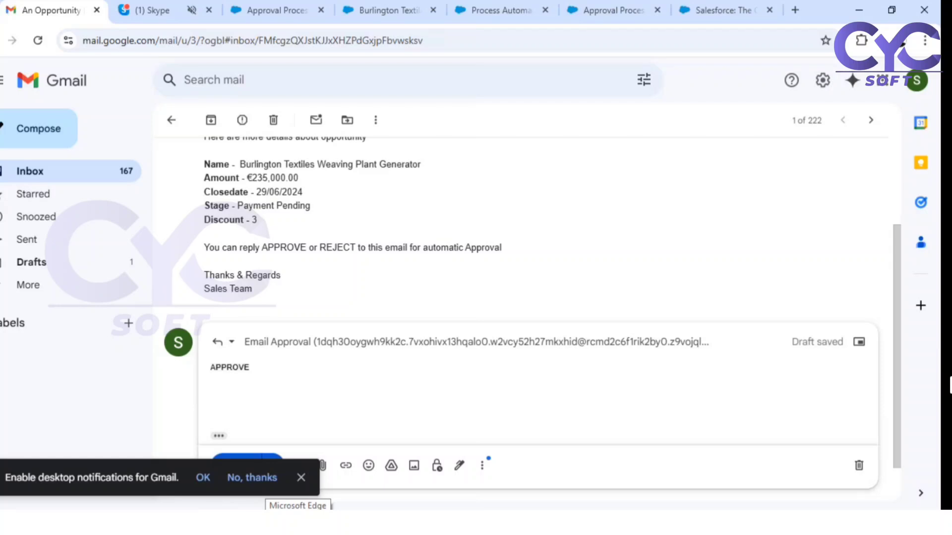
key("Return")
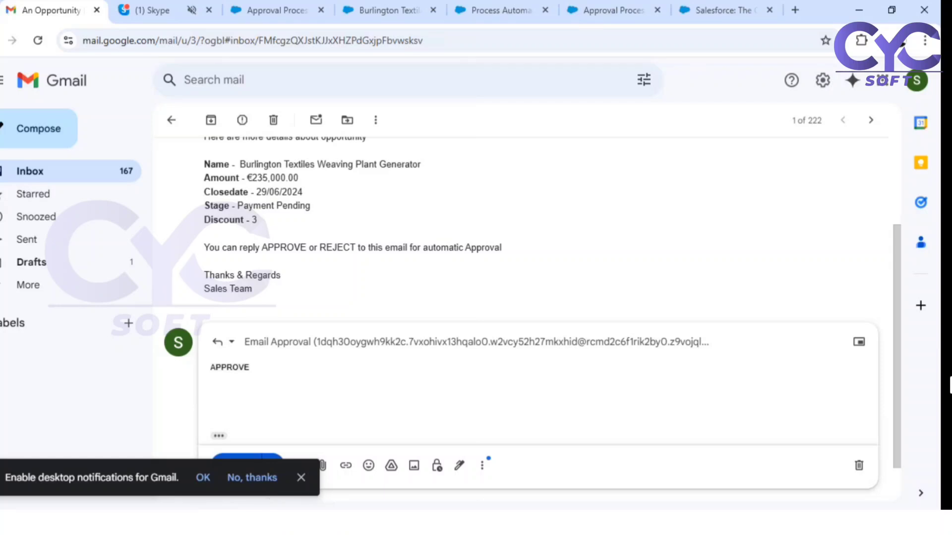
double_click(287, 247)
key("ctrl+c")
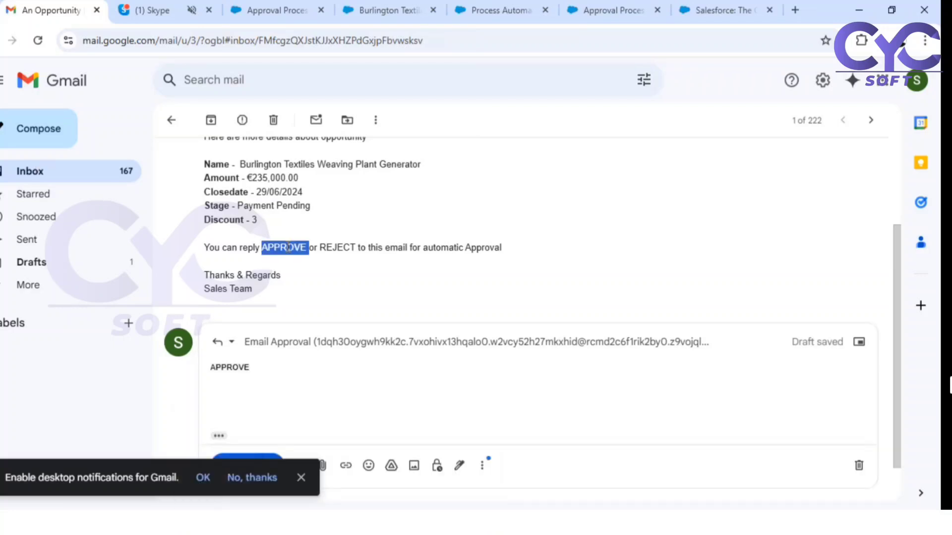
double_click(233, 367)
key("ctrl+v")
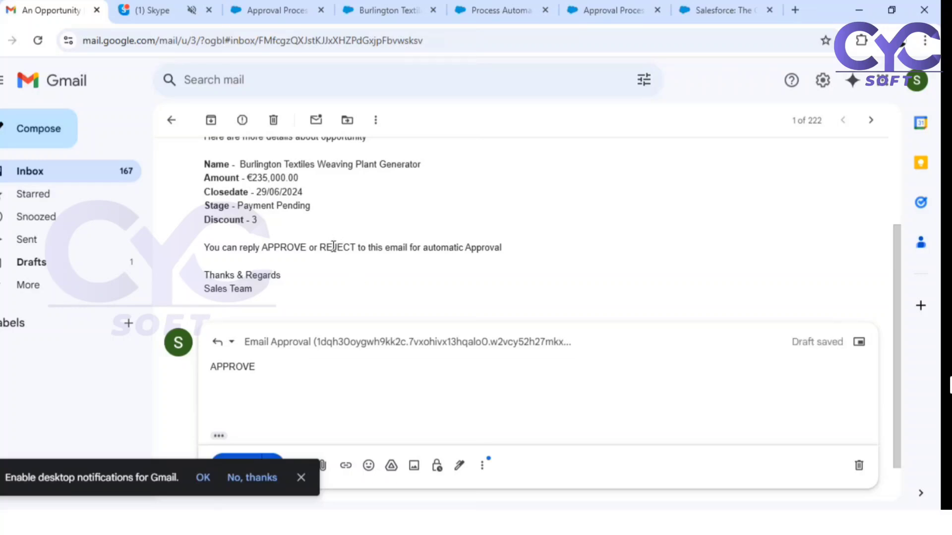
- Review the approval email's details and send the APPROVE reply
scroll(333, 247, "down", 1)
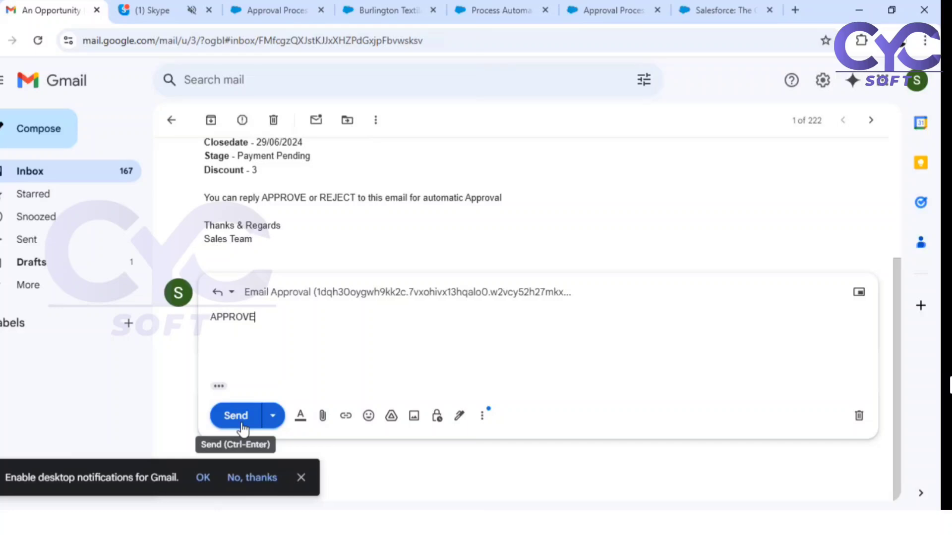
scroll(238, 322, "up", 4)
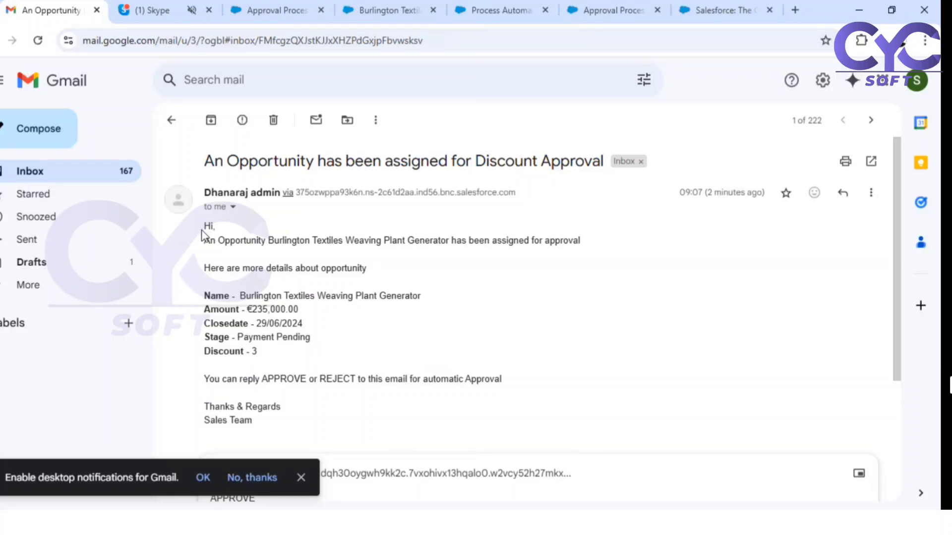
left_click_drag(203, 230, 276, 355)
left_click(284, 355)
scroll(290, 351, "down", 3)
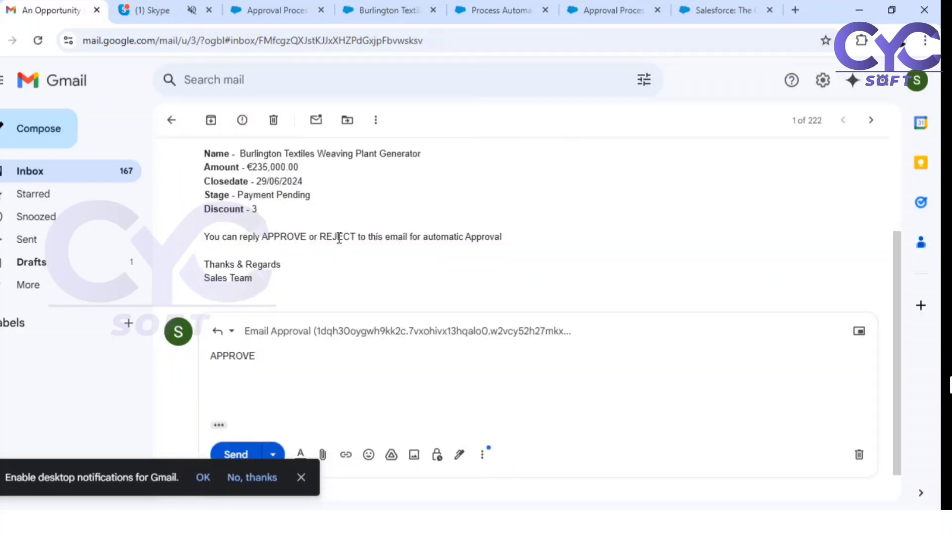
left_click(235, 453)
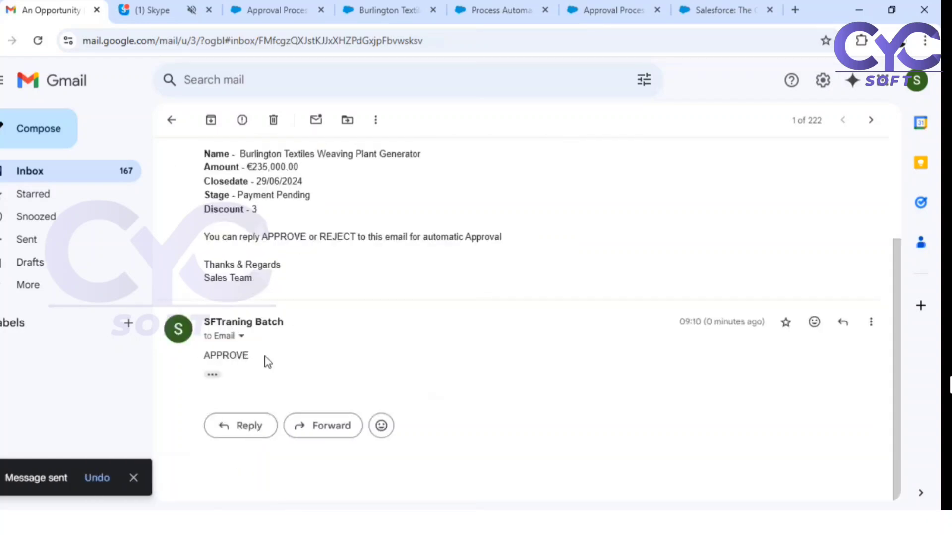
- Go to the Burlington Textiles opportunity and point out its Discount Status field
left_click(391, 10)
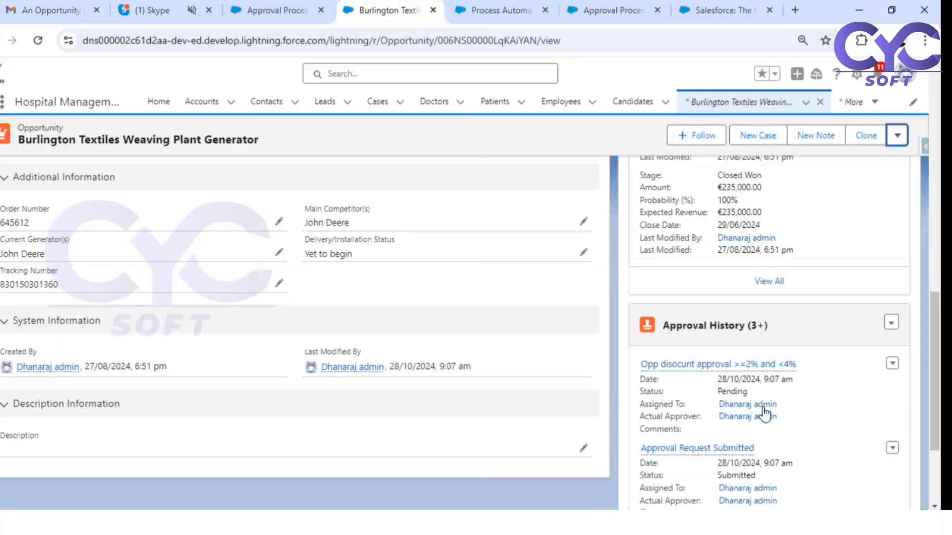
left_click_drag(644, 391, 758, 399)
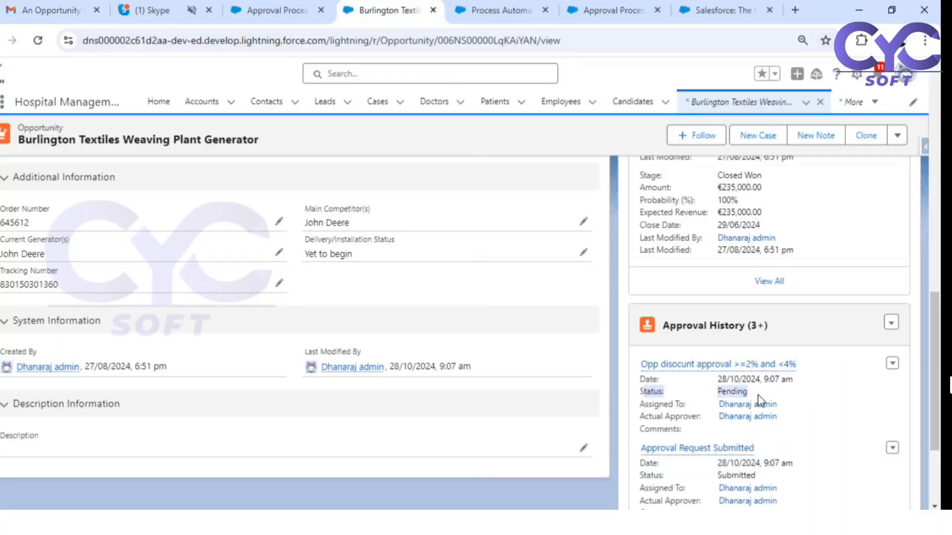
scroll(161, 316, "up", 1)
scroll(161, 316, "up", 6)
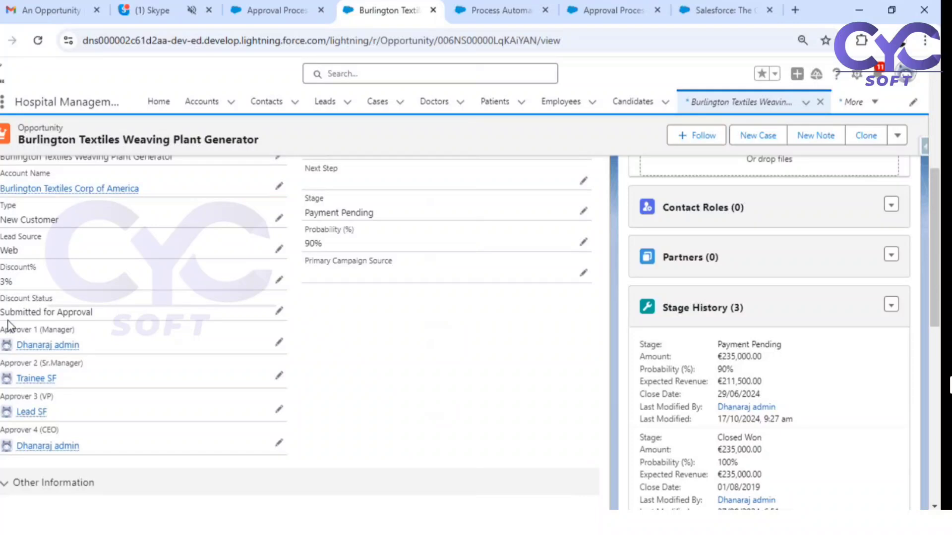
left_click_drag(1, 299, 55, 300)
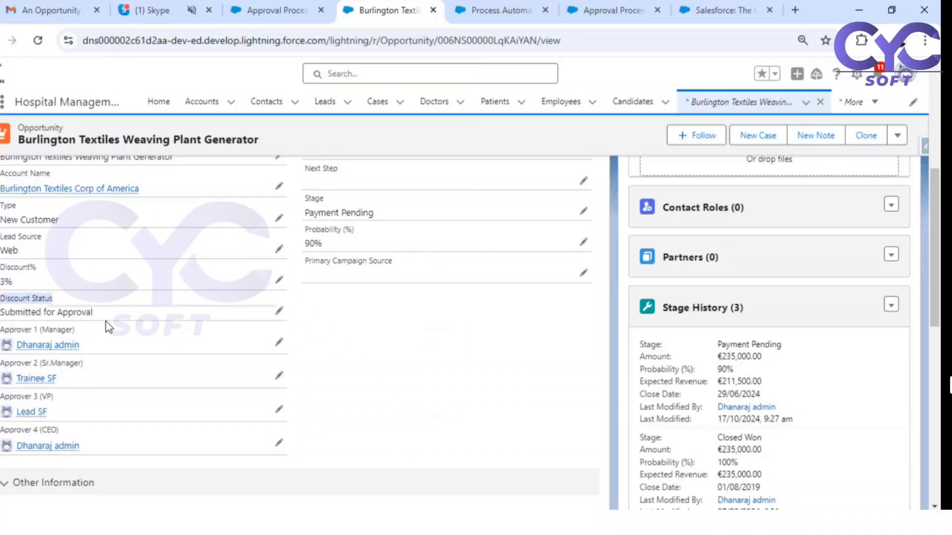
- Reload the opportunity and confirm Discount Status and Approval History read Approved
left_click(38, 41)
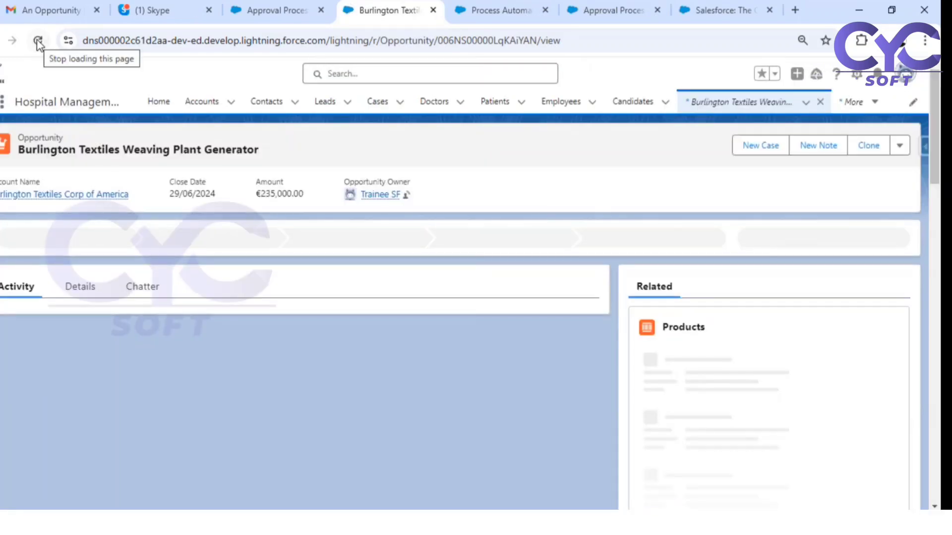
left_click(77, 287)
scroll(253, 285, "down", 5)
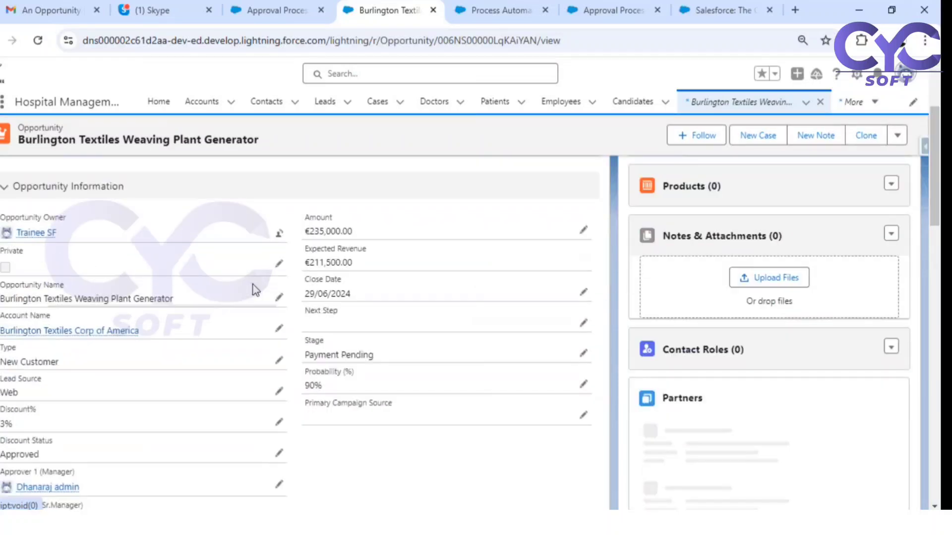
left_click_drag(8, 375, 48, 369)
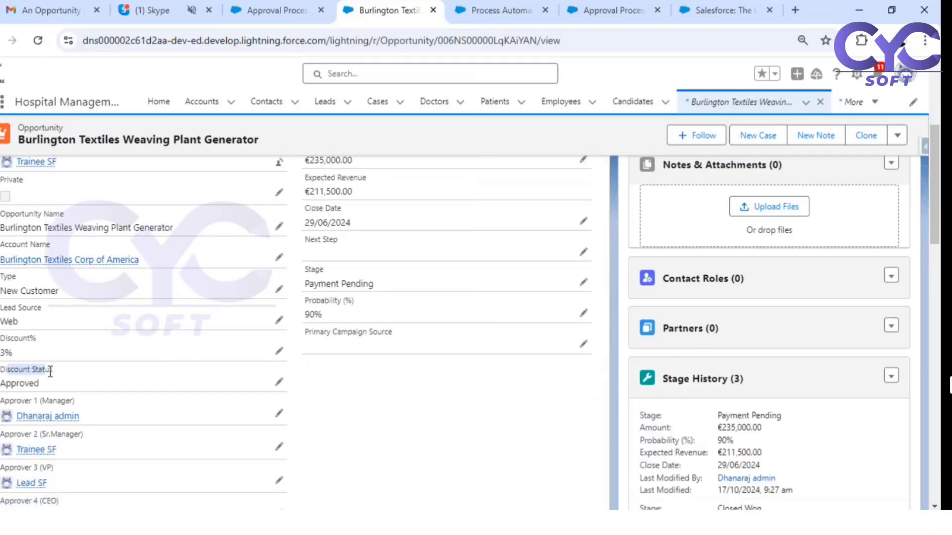
scroll(669, 424, "down", 7)
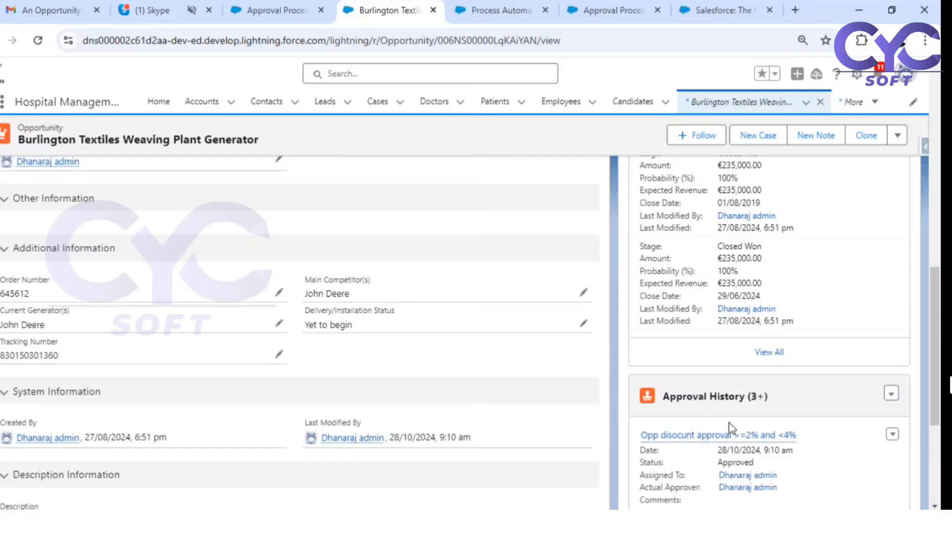
scroll(729, 424, "down", 2)
left_click_drag(714, 391, 762, 396)
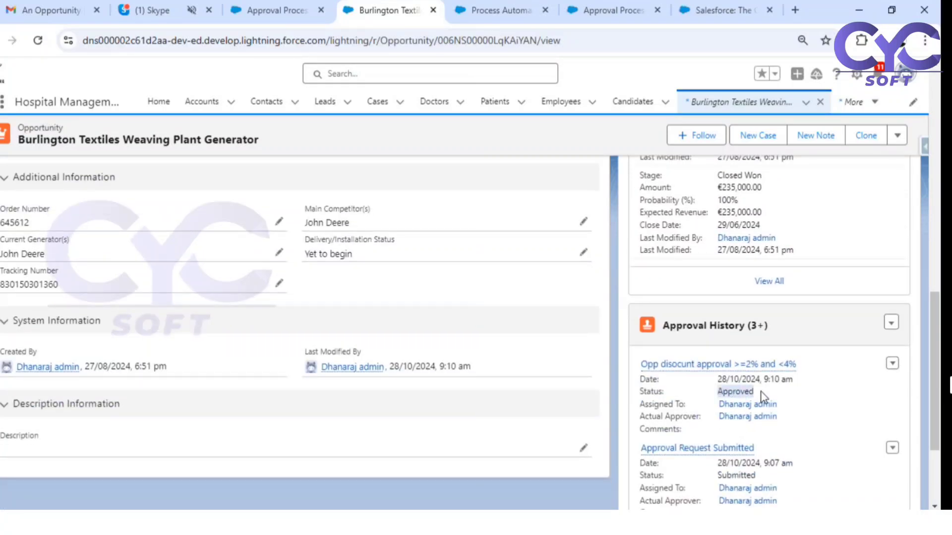
scroll(762, 396, "up", 6)
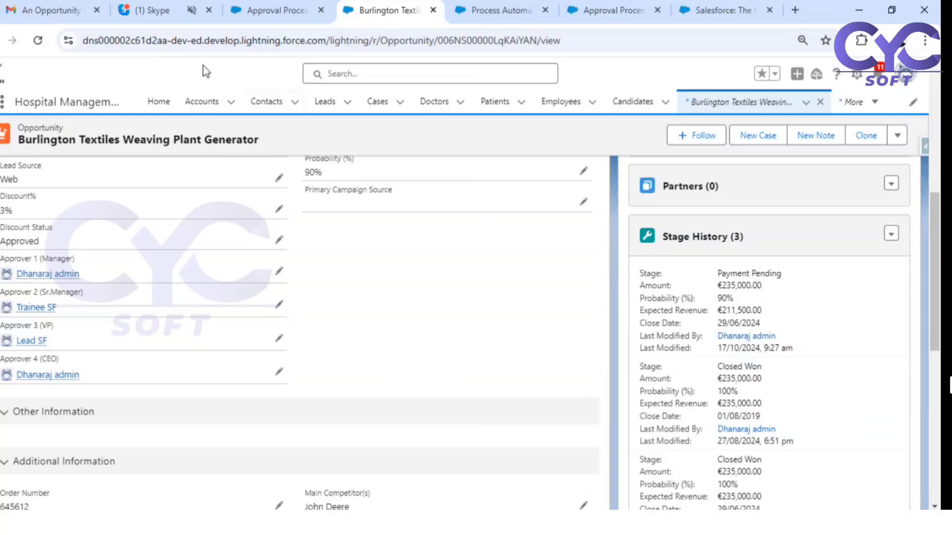
- Switch to the Gmail tab showing the sent APPROVE reply thread
left_click(58, 8)
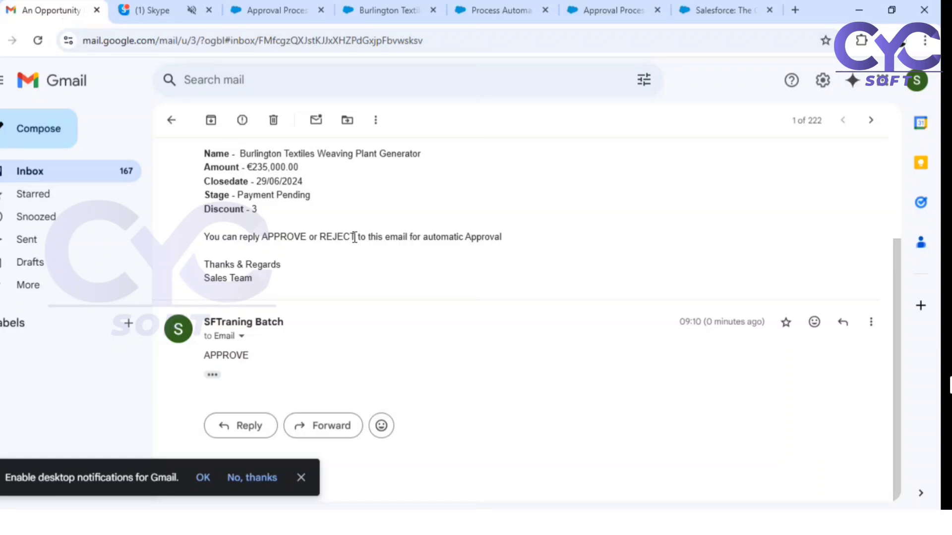
- Search Google for 'royal enfield' in a new tab and open the sponsored Royal Enfield result
left_click(795, 10)
type("roya")
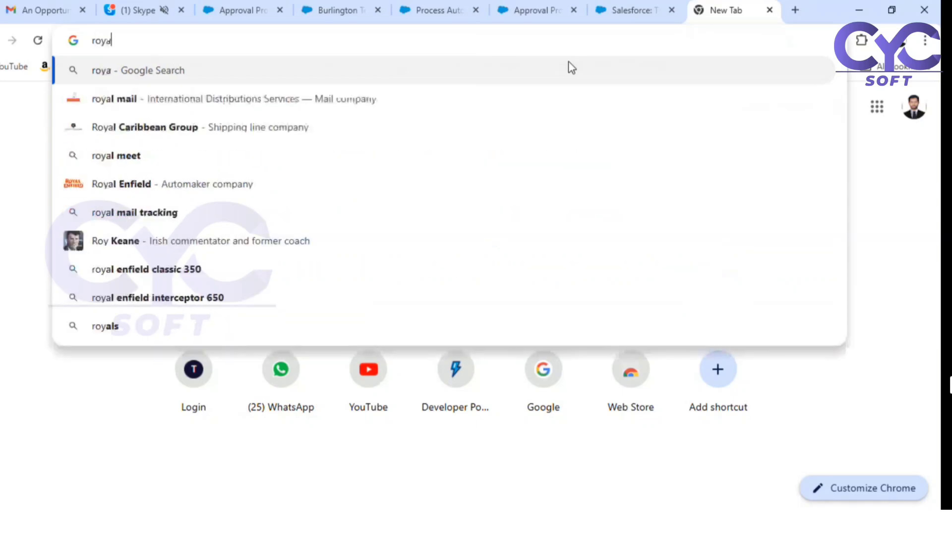
type("l enfi")
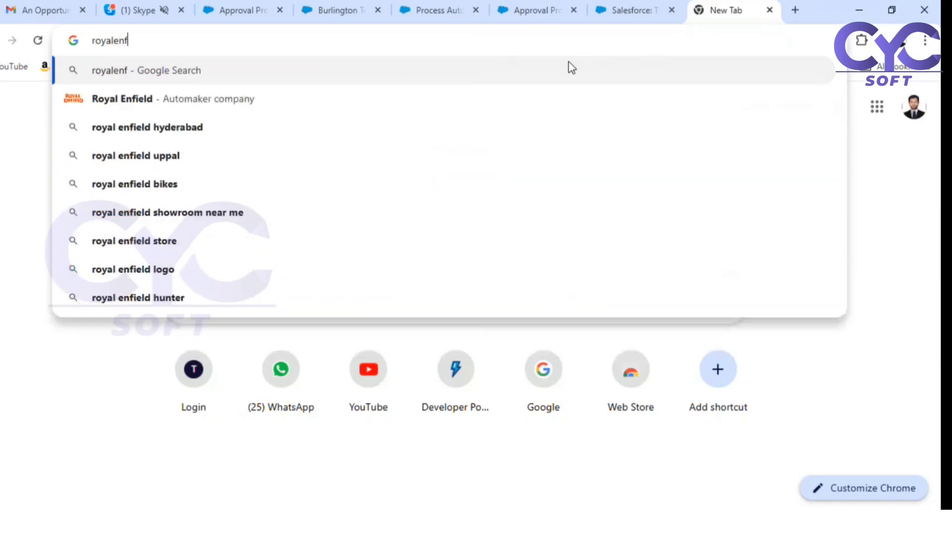
key("Down")
key("Return")
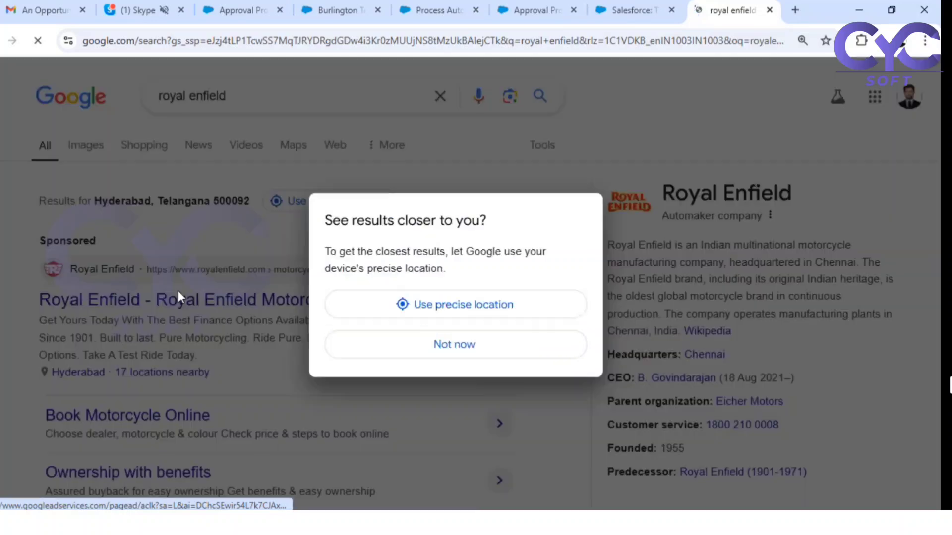
left_click(177, 293)
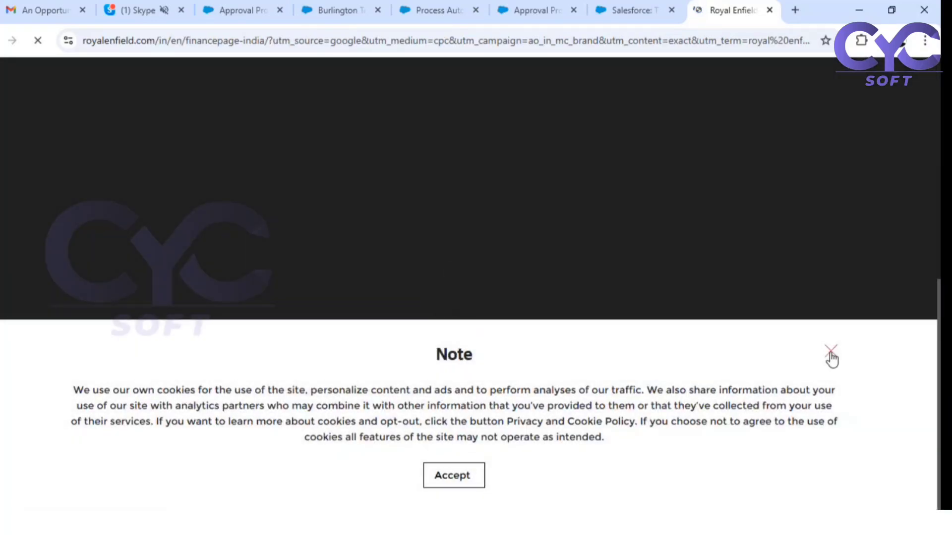
- Dismiss the cookie note and review the Royal Enfield test-ride enquiry form
left_click(832, 352)
scroll(664, 293, "down", 4)
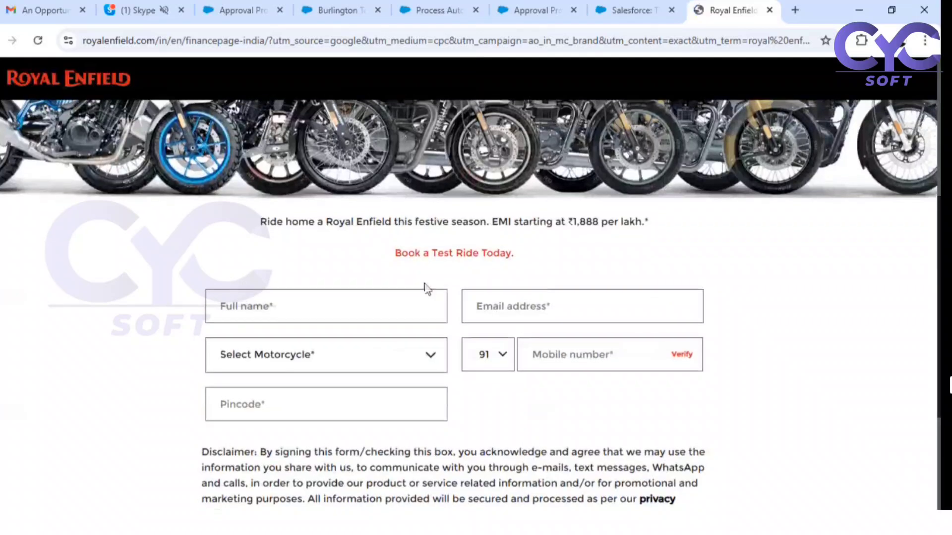
left_click_drag(168, 255, 560, 436)
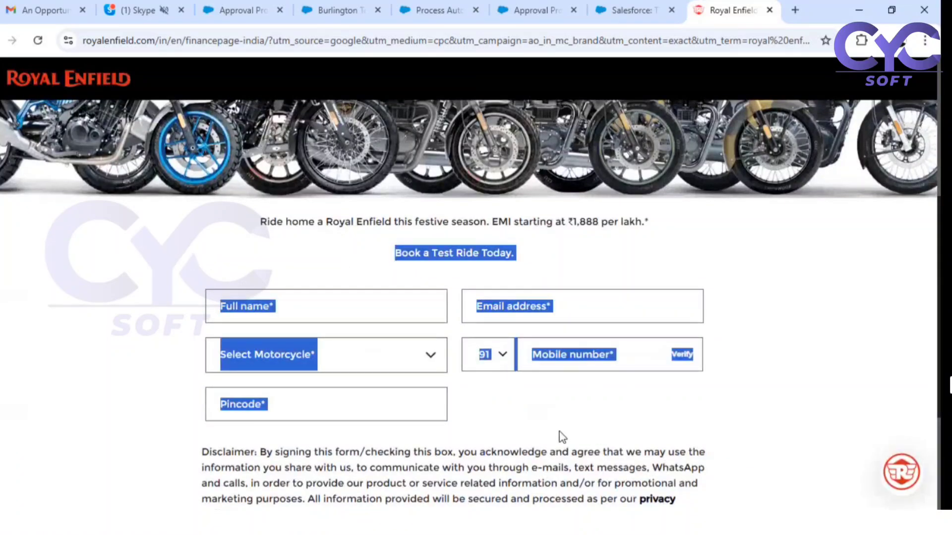
left_click(510, 431)
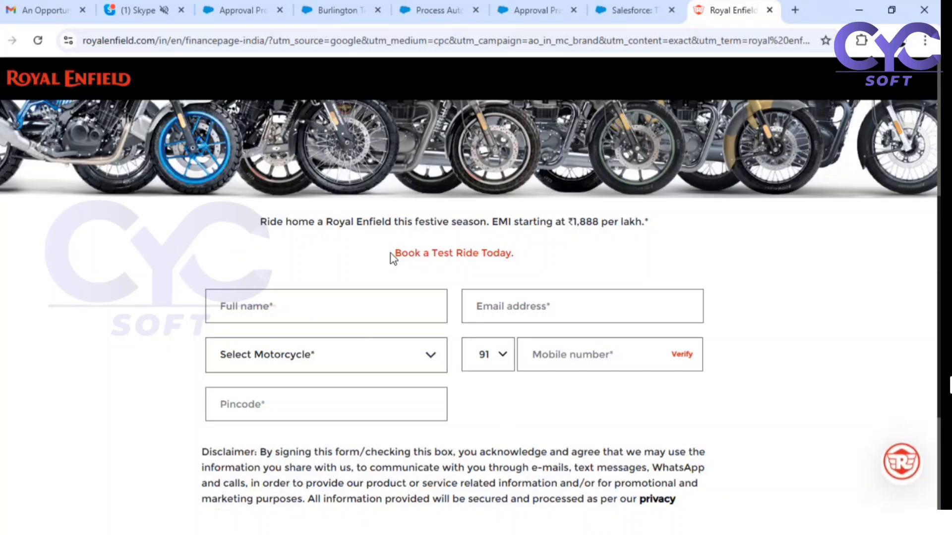
left_click_drag(391, 258, 438, 426)
left_click(442, 429)
scroll(163, 168, "up", 2)
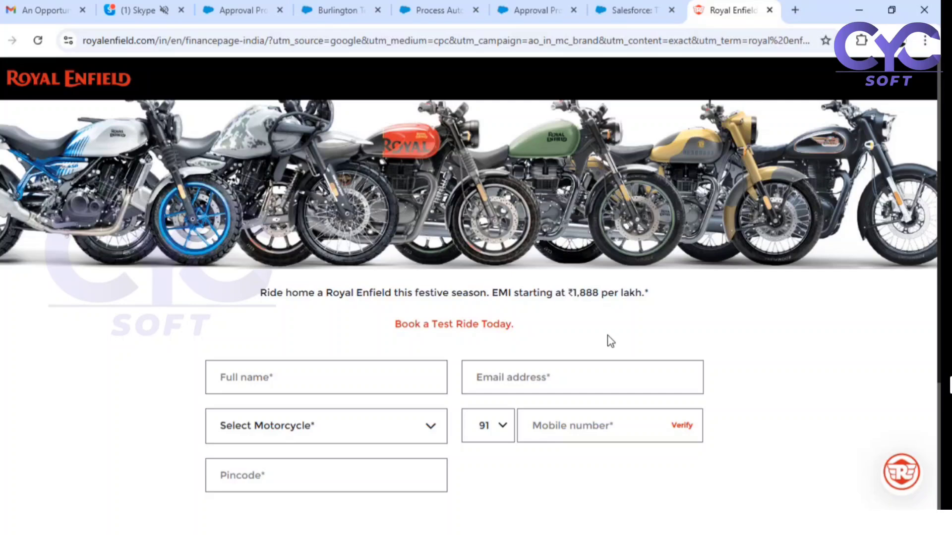
scroll(609, 342, "down", 1)
- Try the form's Full name and Email address fields, then open My Leads in Salesforce
left_click(241, 304)
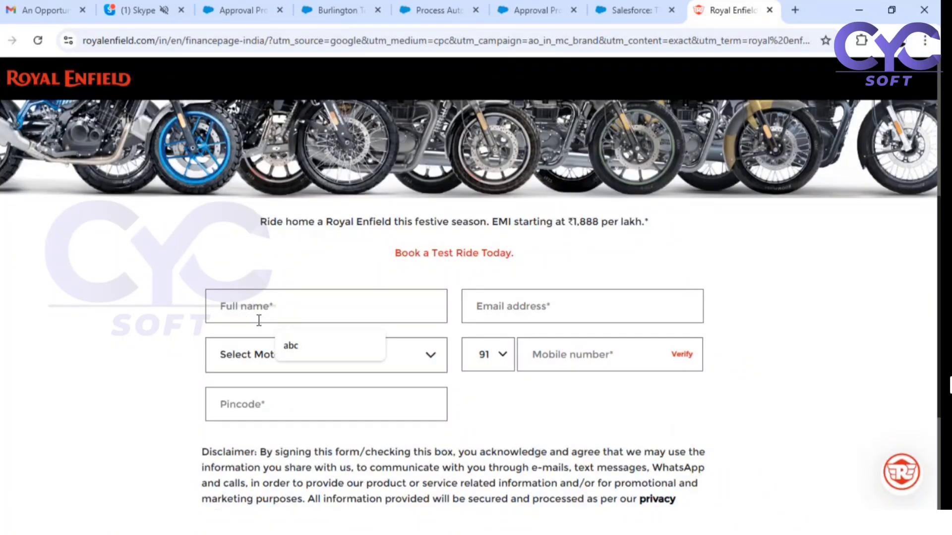
left_click(568, 319)
left_click(504, 399)
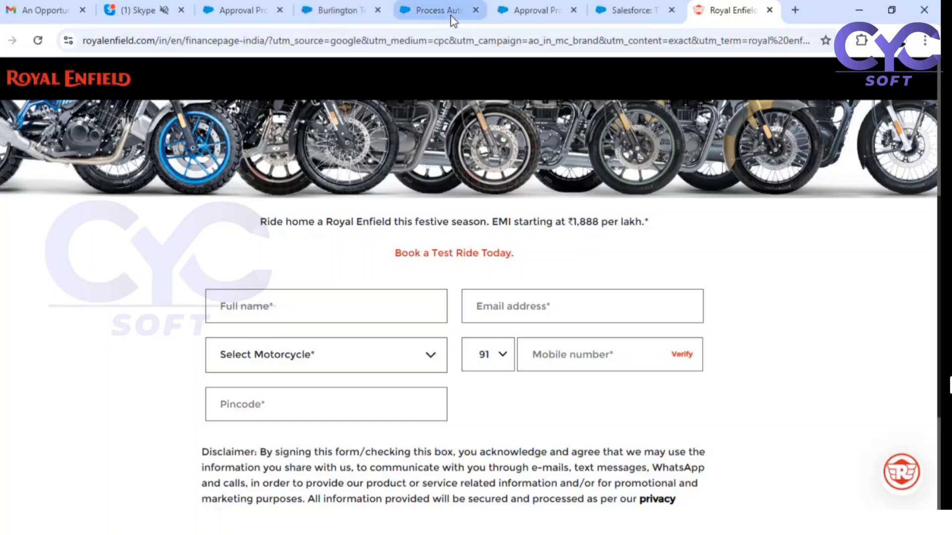
left_click(322, 14)
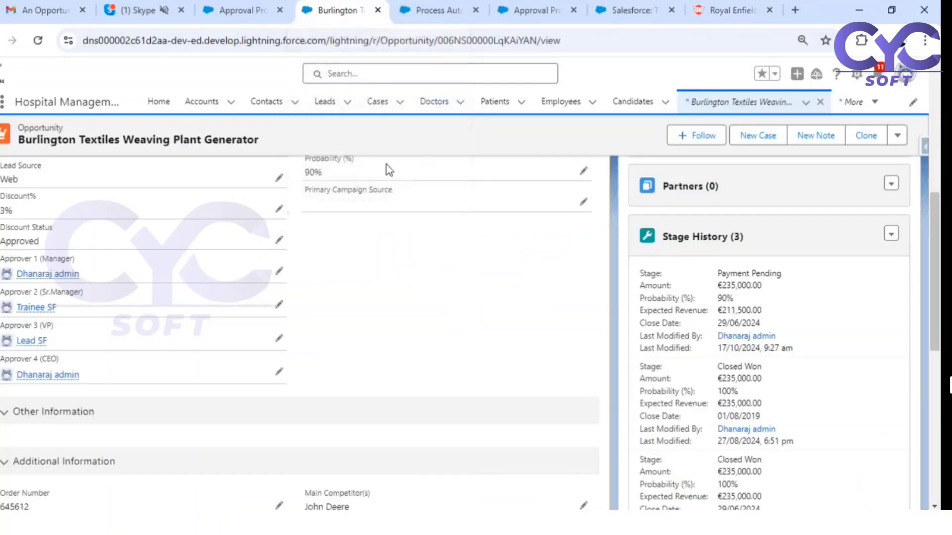
left_click(319, 104)
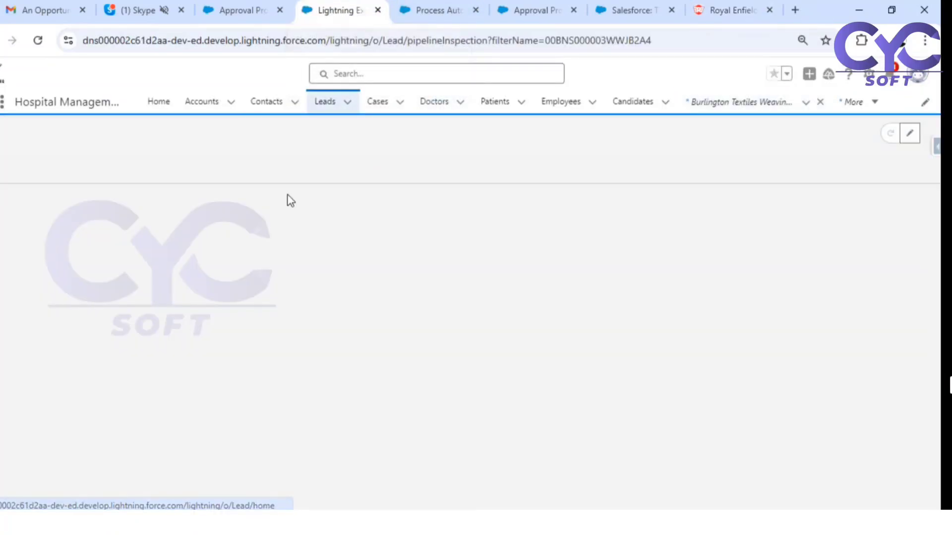